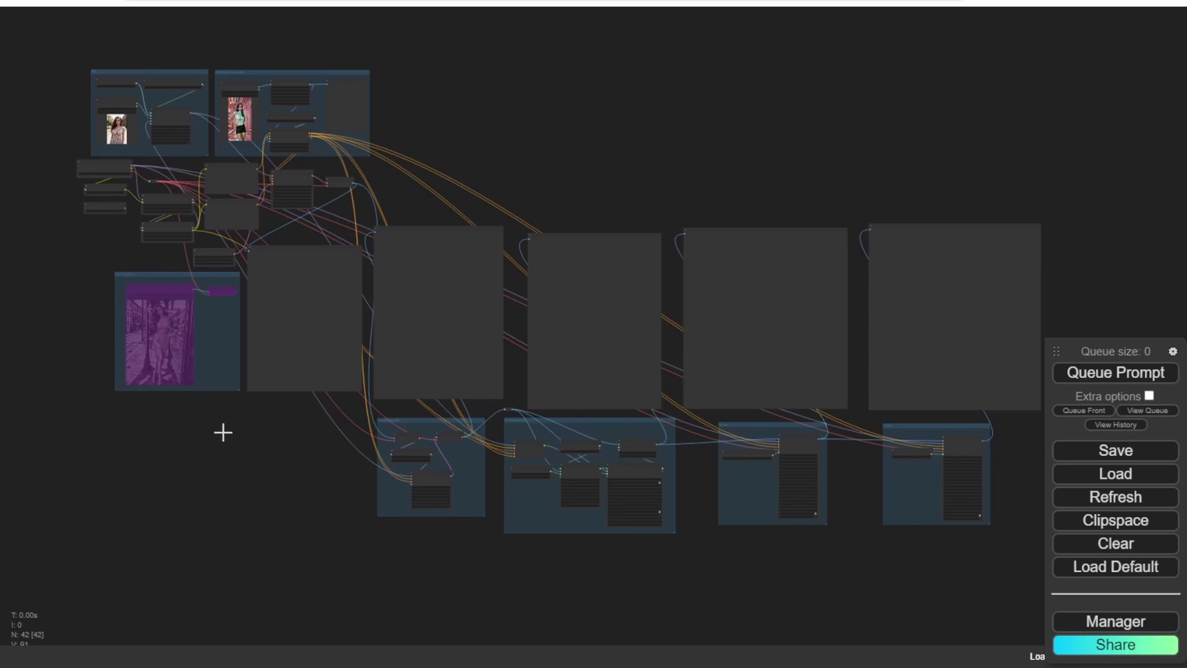
- Survey the Latent Upscale, face detailer and both upscale groups, ending at the loader nodes
scroll(795, 477, "up", 7)
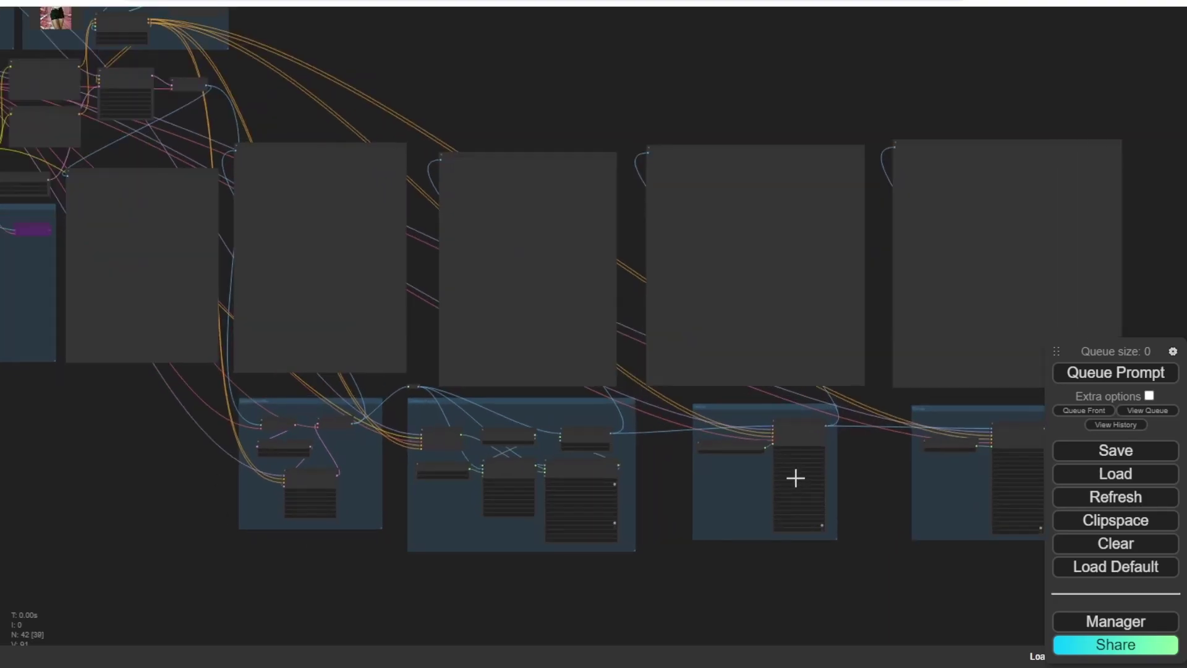
left_click_drag(220, 560, 344, 491)
scroll(525, 459, "up", 5)
scroll(540, 475, "down", 2)
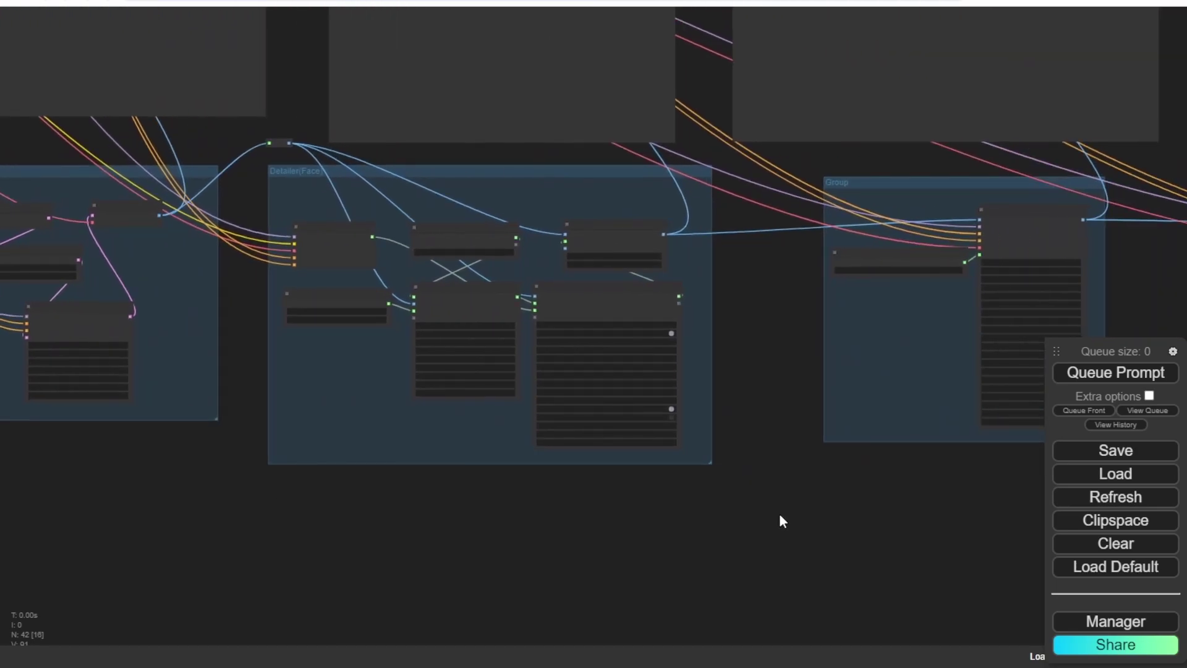
left_click_drag(780, 517, 257, 522)
scroll(381, 353, "up", 4)
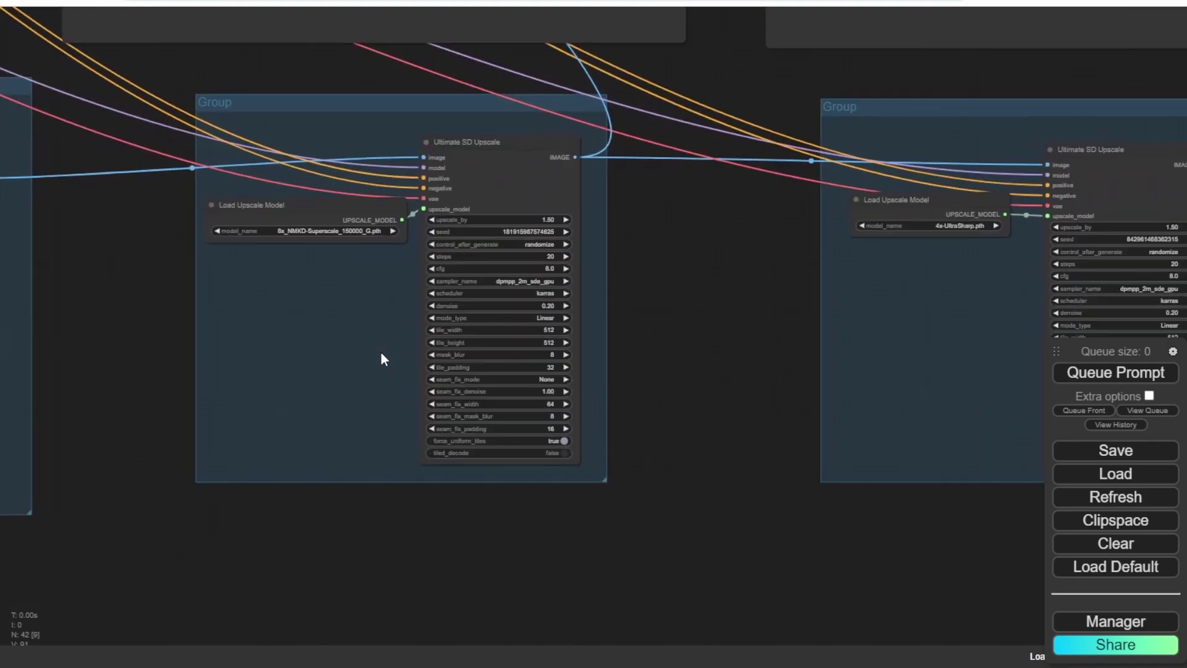
left_click_drag(703, 326, 576, 320)
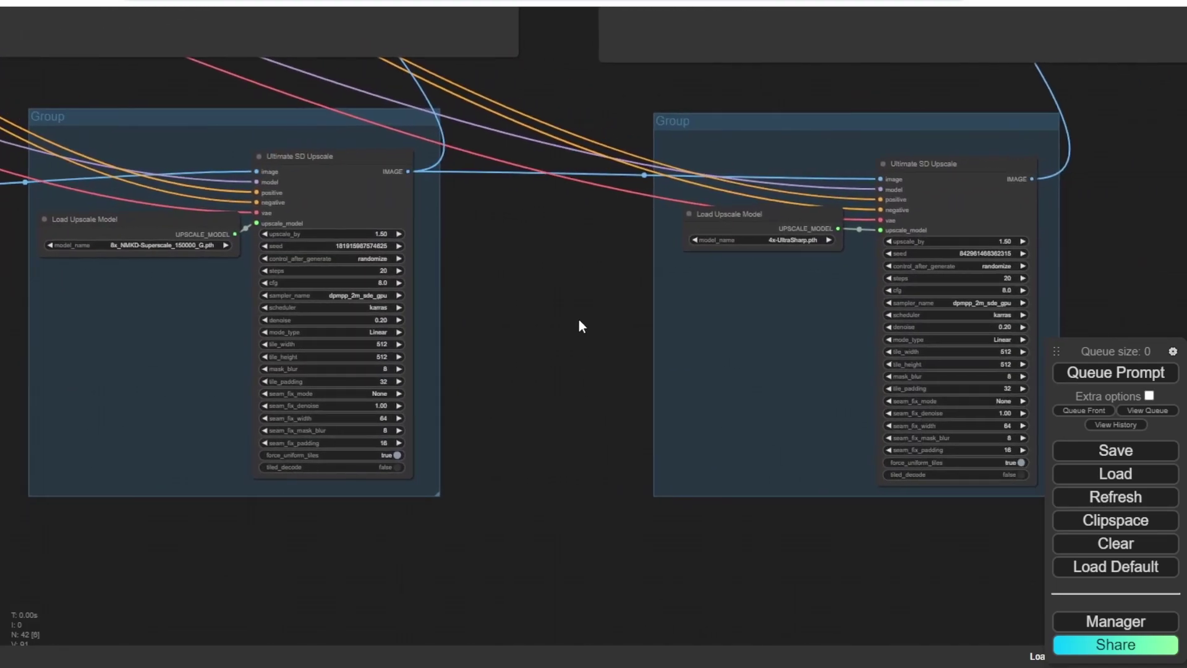
scroll(581, 326, "down", 7)
scroll(207, 146, "down", 3)
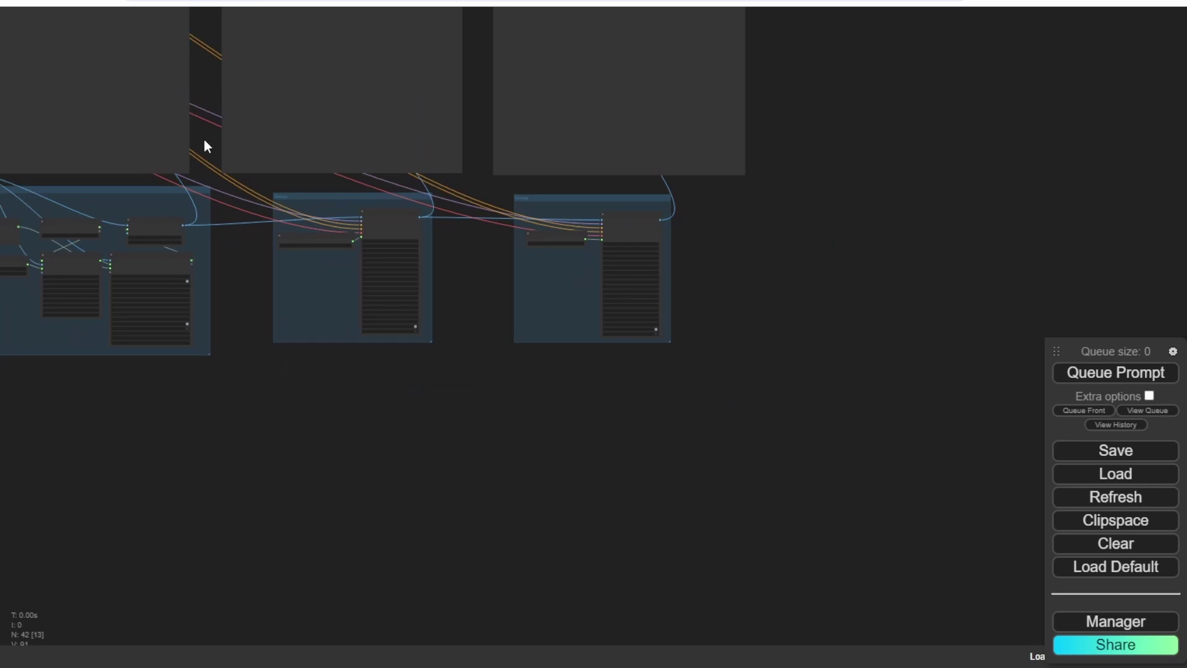
scroll(647, 355, "up", 6)
left_click_drag(565, 345, 651, 350)
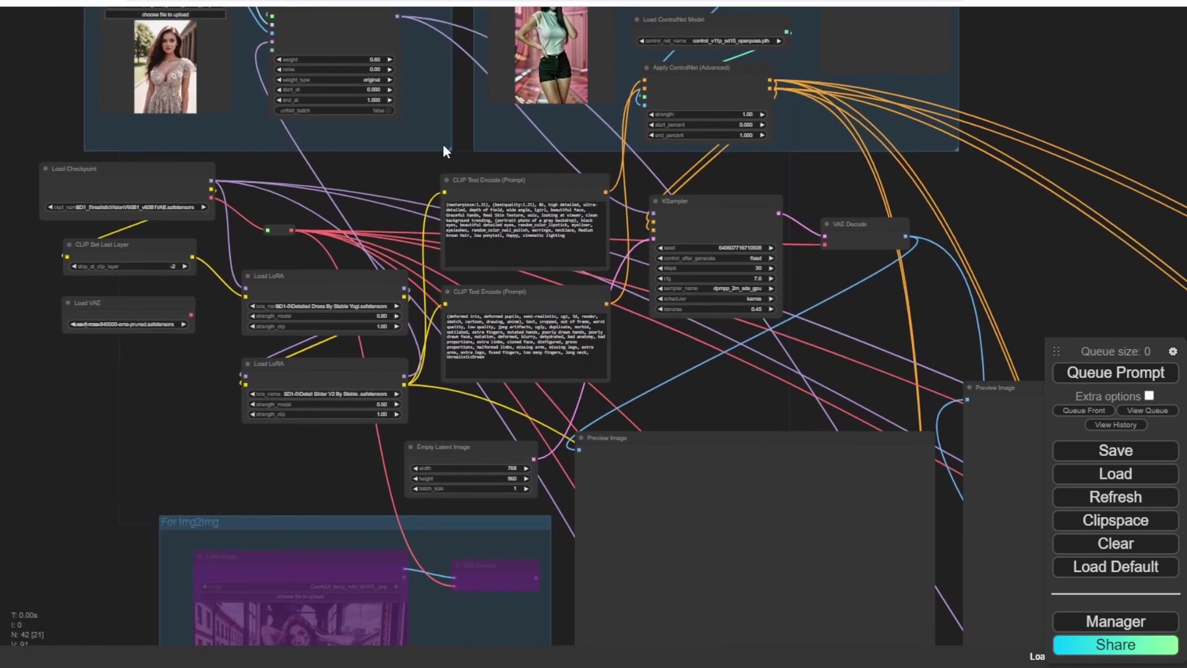
- Inspect the IPA reference image, DWPose ControlNet group, KSampler, and LoRA and latent nodes
left_click_drag(413, 165, 454, 442)
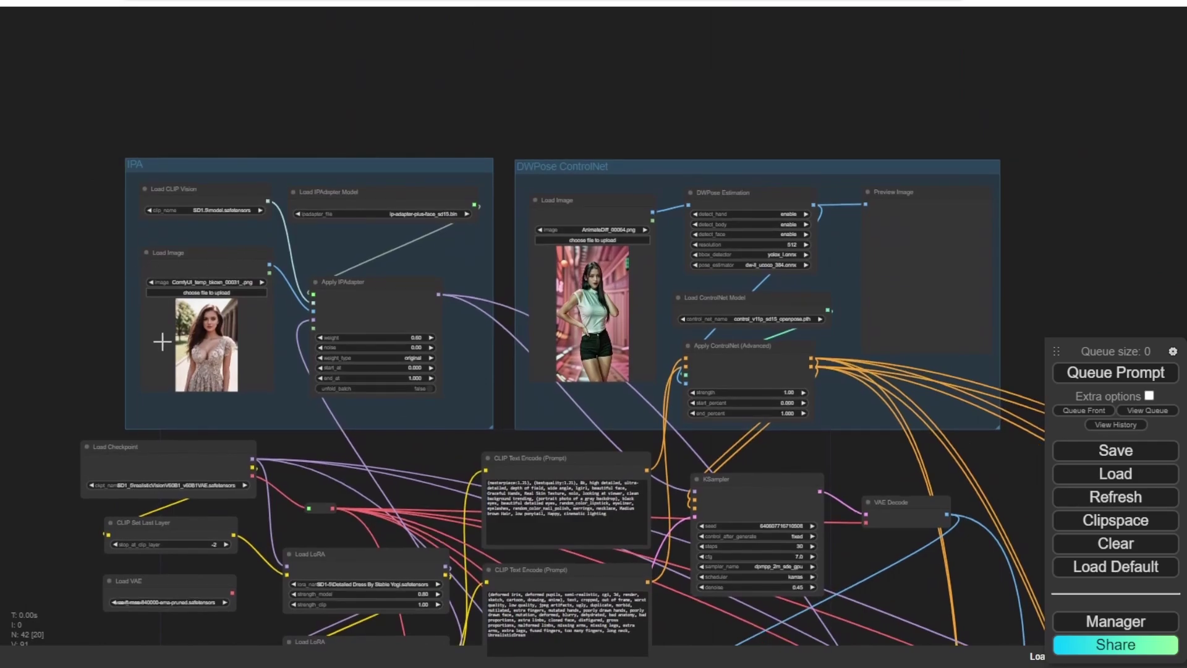
scroll(162, 341, "up", 4)
scroll(442, 370, "down", 3)
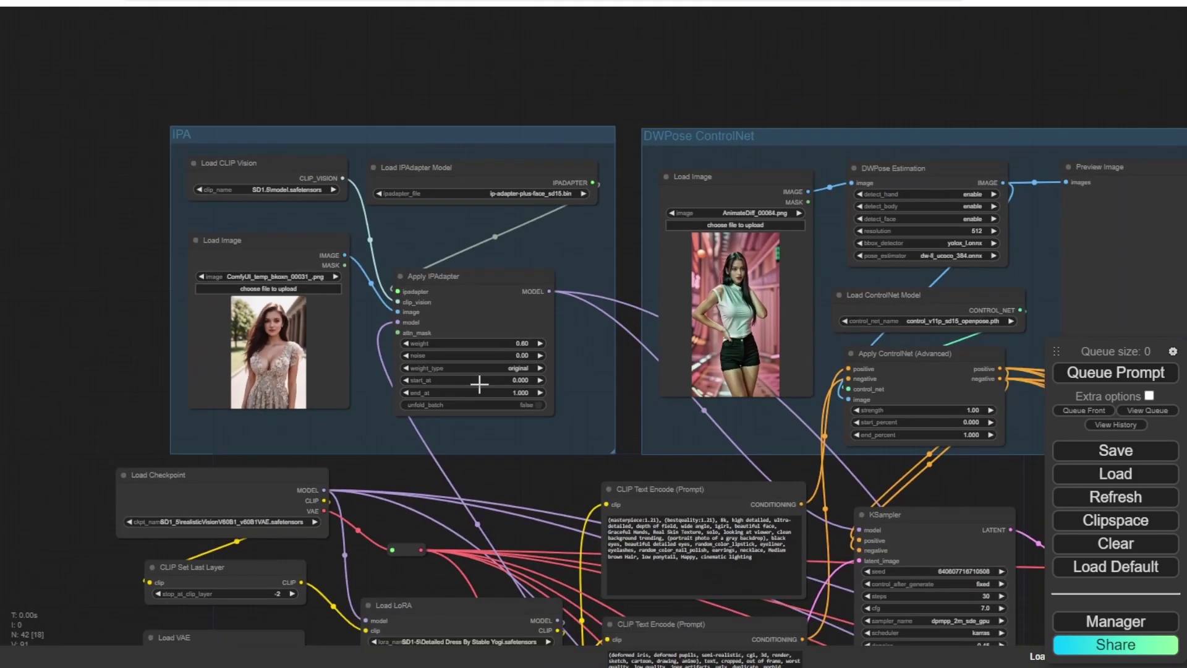
scroll(564, 405, "up", 2)
left_click_drag(563, 406, 153, 413)
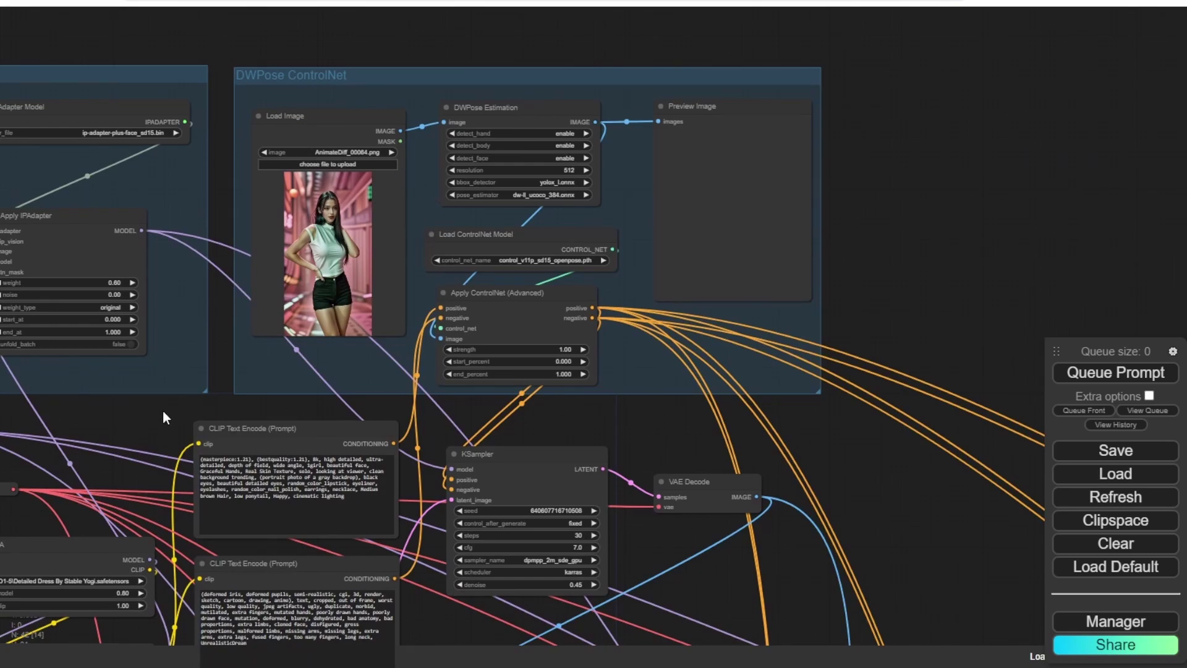
scroll(163, 413, "down", 1)
left_click_drag(163, 414, 488, 183)
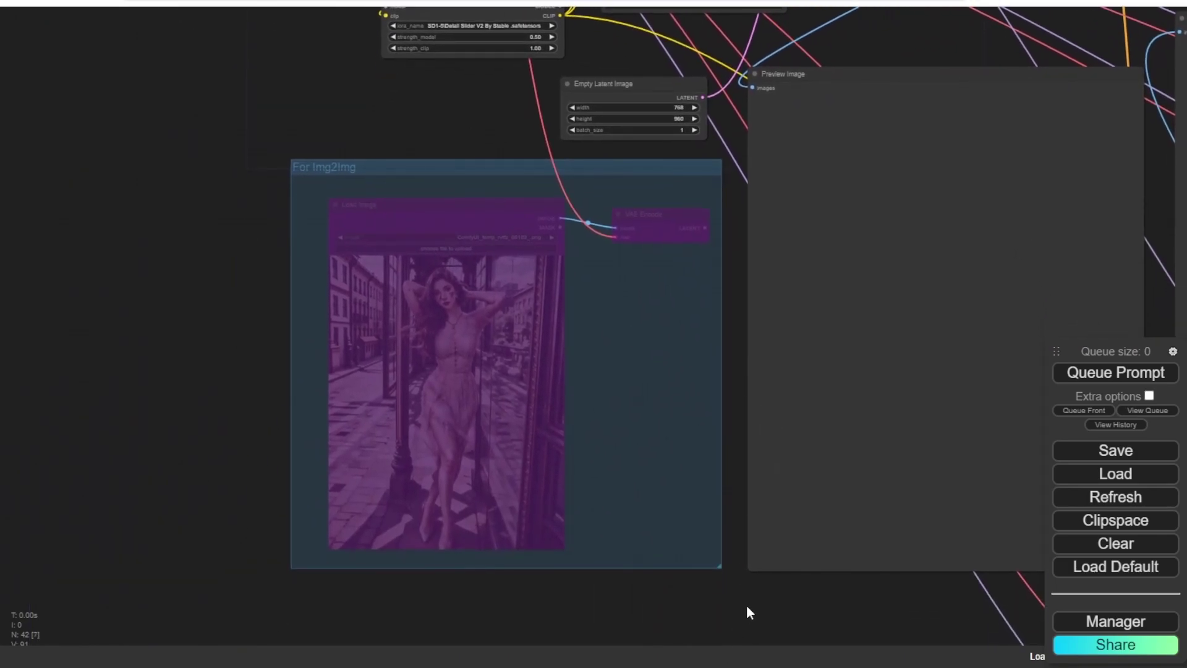
left_click_drag(747, 607, 591, 636)
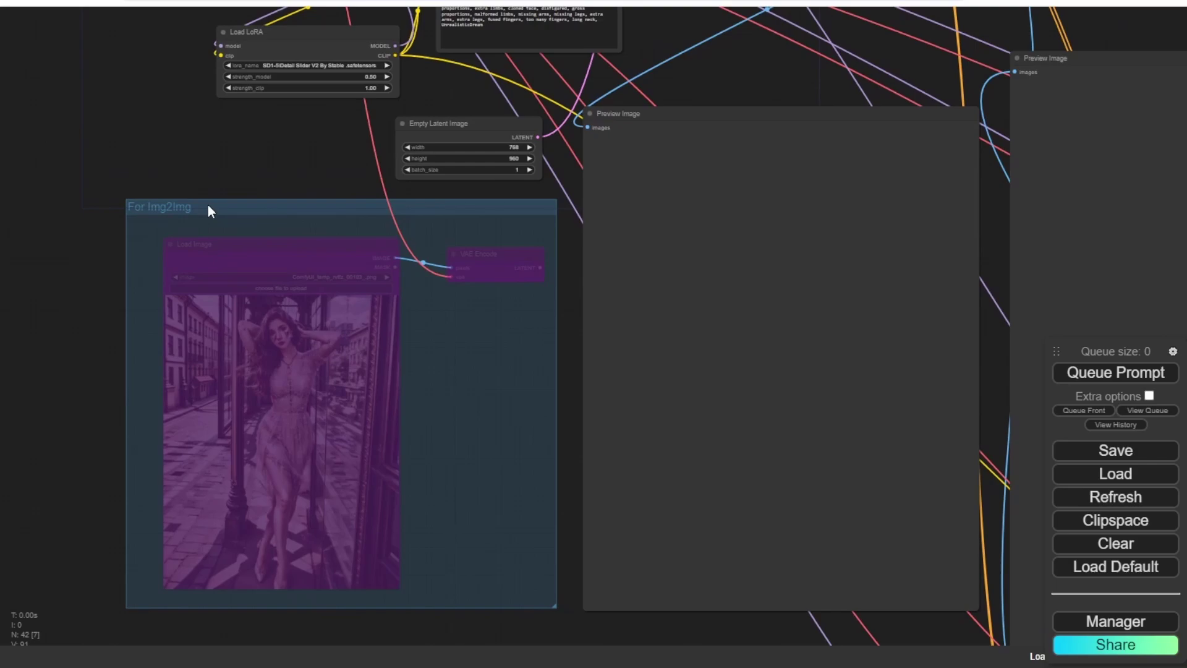
- Nudge the For Img2Img group down and wire Empty Latent Image into KSampler's latent_image
left_click_drag(208, 206, 209, 219)
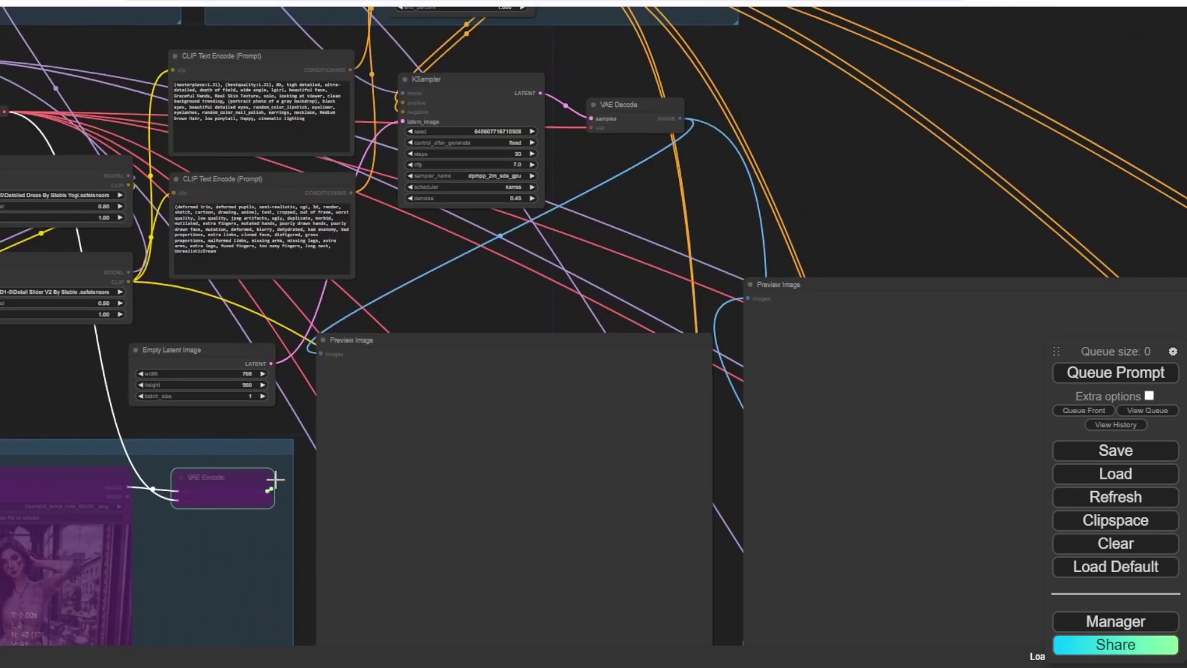
left_click_drag(267, 490, 403, 121)
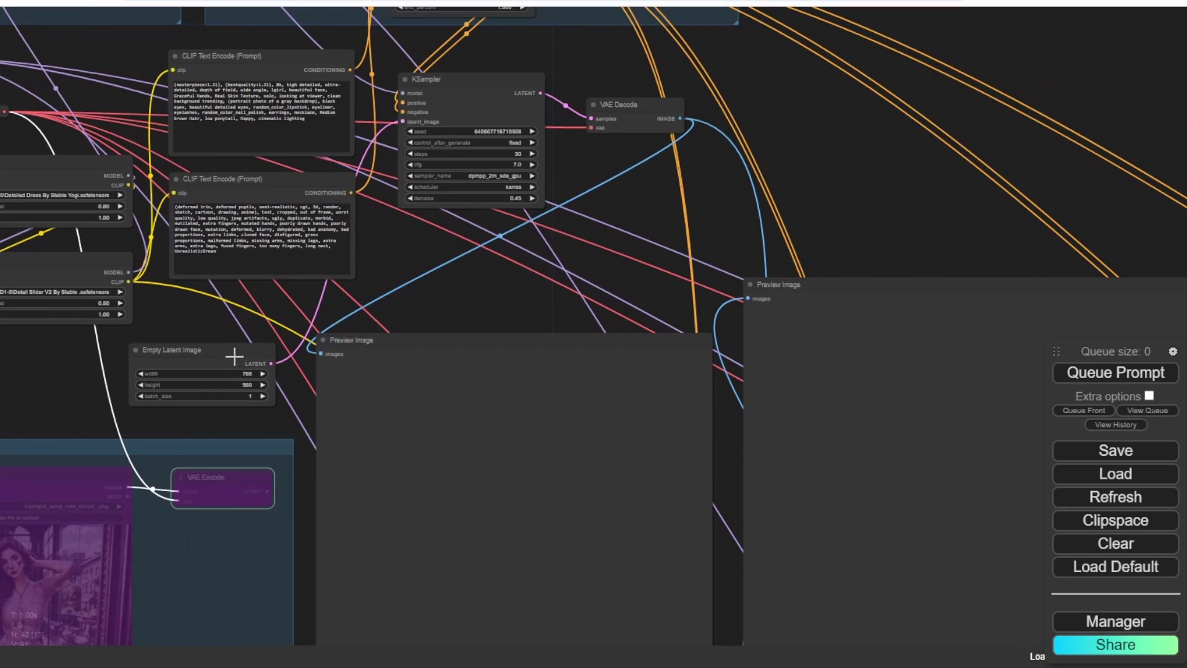
mouse_move(234, 357)
left_mouse_down()
mouse_move(233, 336)
mouse_move(241, 347)
left_mouse_up()
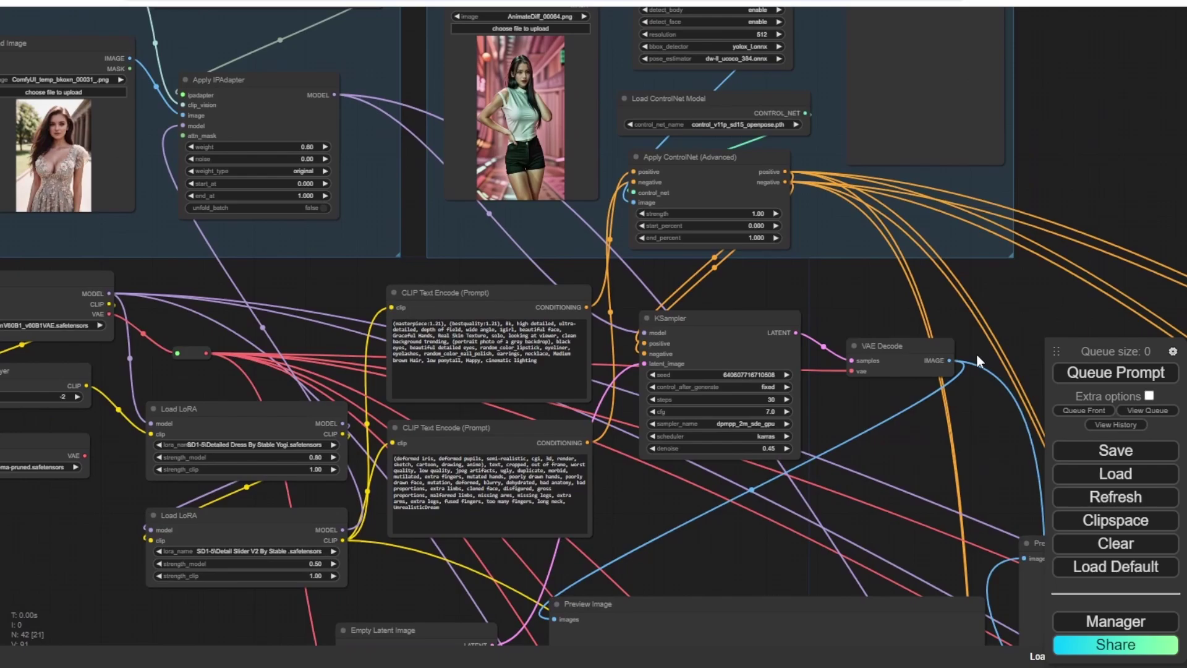
- Queue the prompt and follow the DWPose skeleton and lace-dress portrait previews as they generate
left_click(1123, 374)
scroll(870, 491, "down", 1)
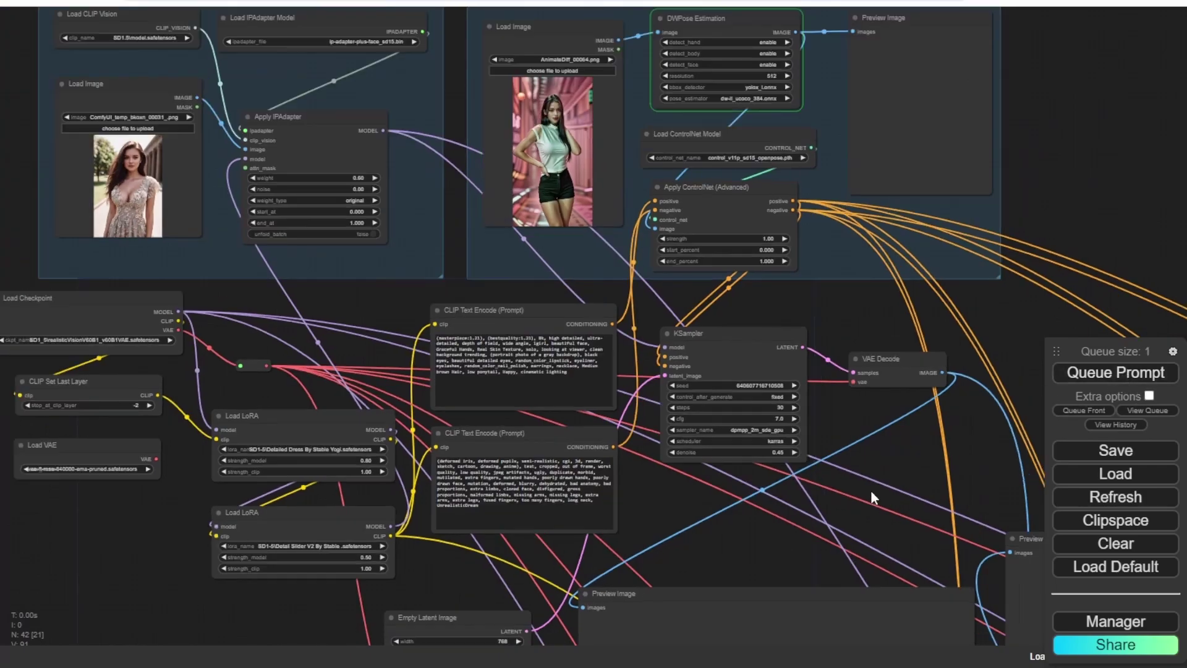
scroll(872, 492, "down", 1)
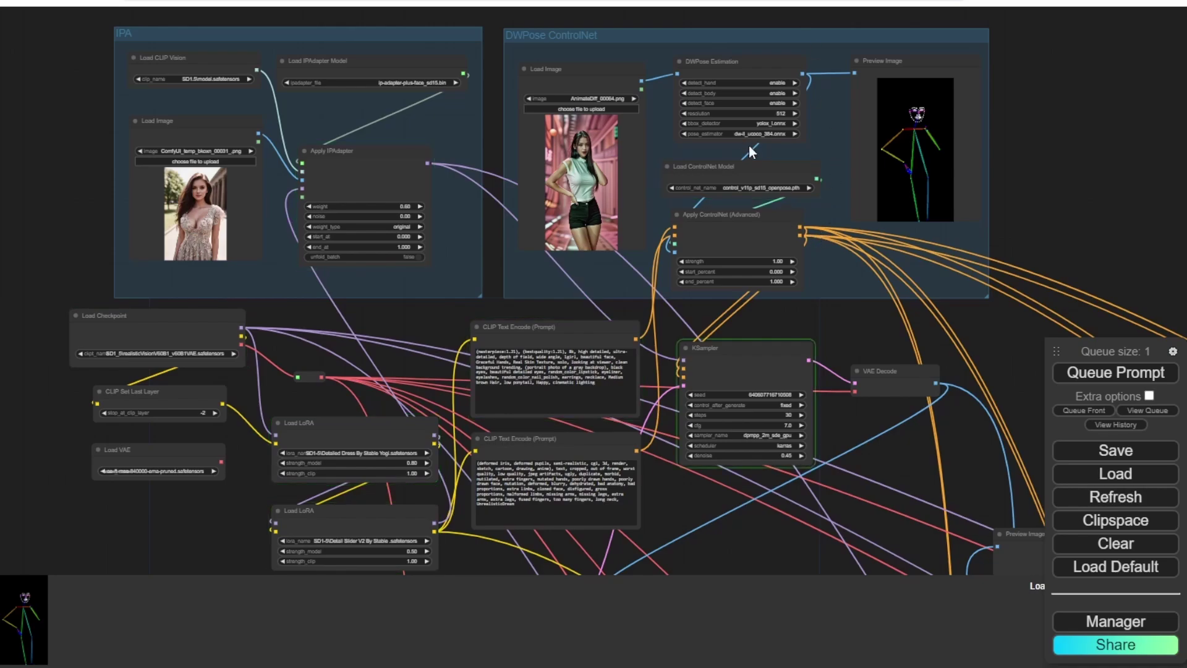
scroll(885, 501, "down", 2)
left_click_drag(828, 537, 766, 303)
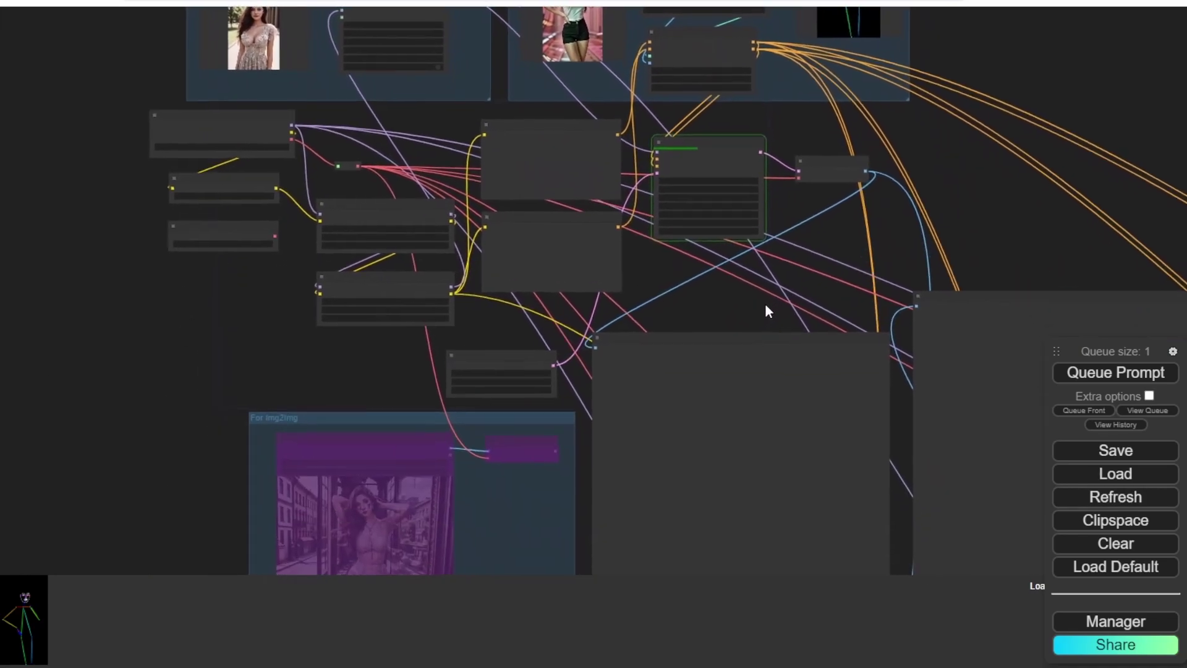
scroll(736, 287, "up", 2)
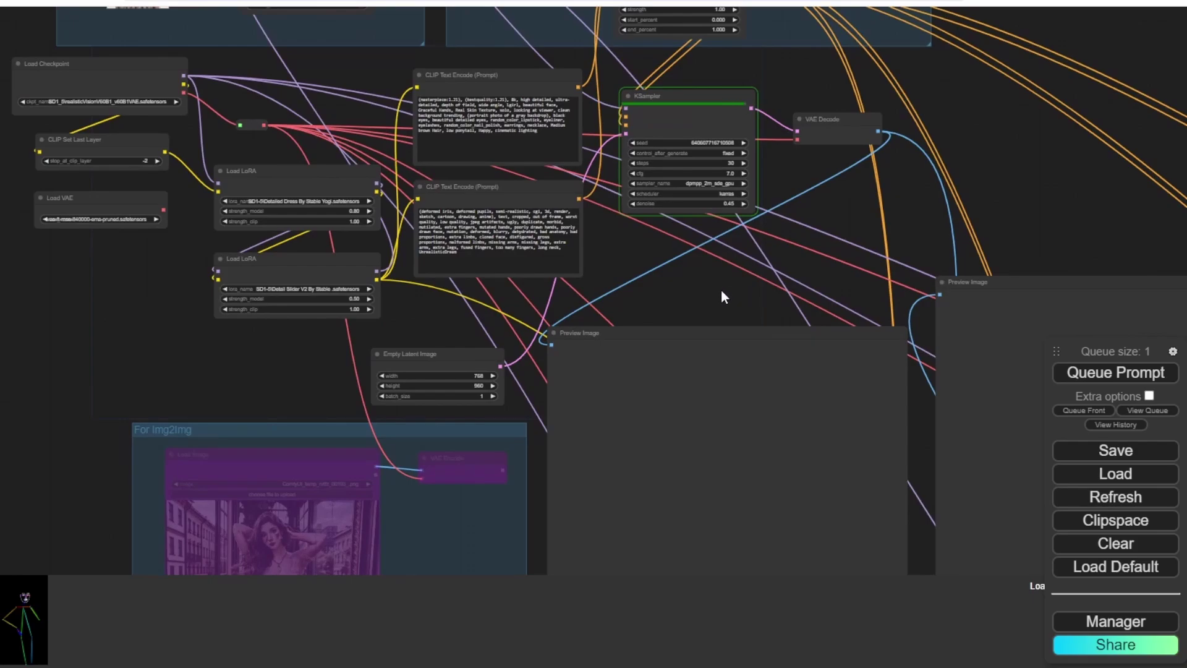
left_click_drag(727, 316, 707, 77)
scroll(703, 186, "down", 2)
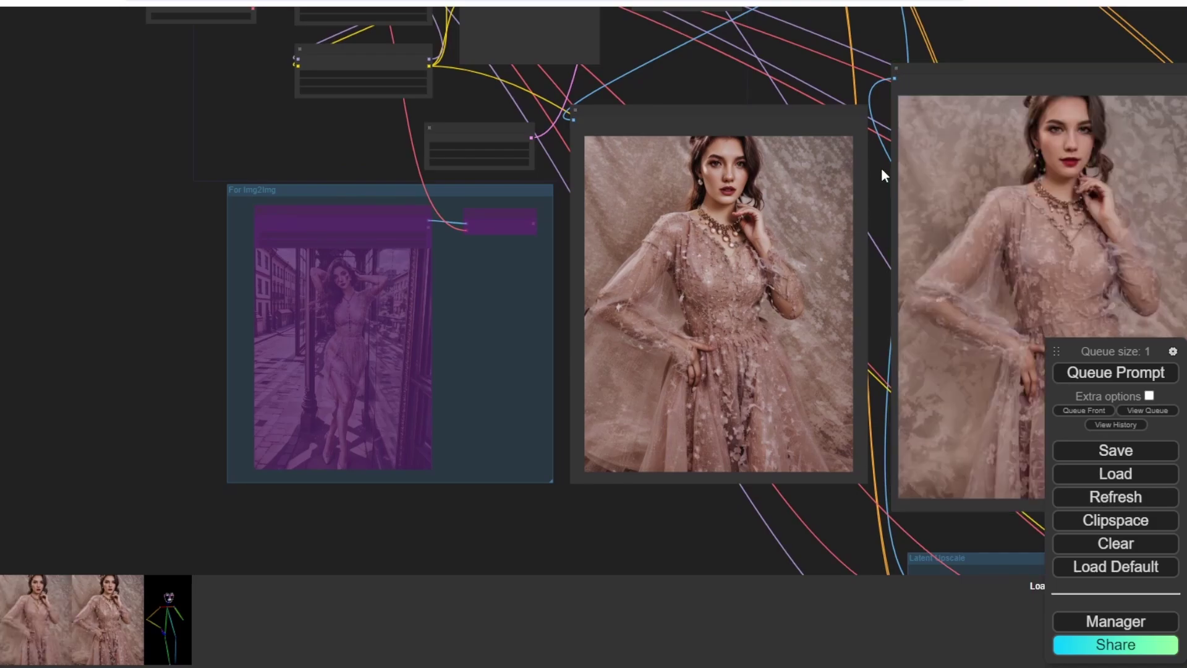
left_click_drag(881, 169, 537, 201)
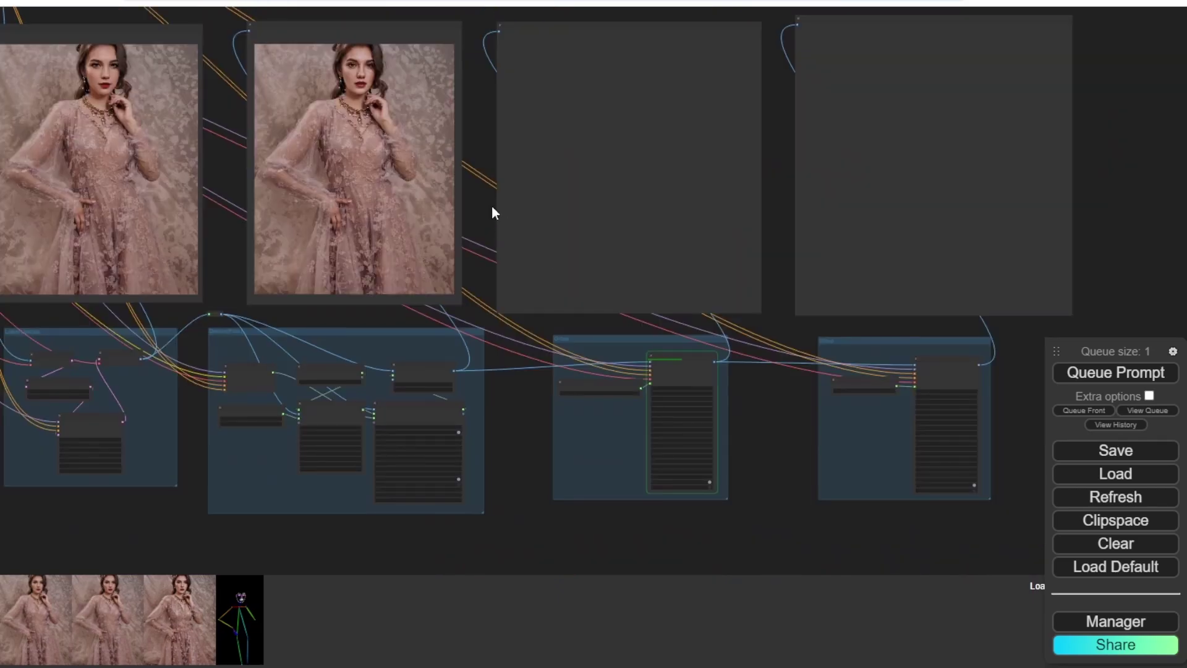
left_click_drag(483, 140, 944, 252)
scroll(810, 254, "up", 5)
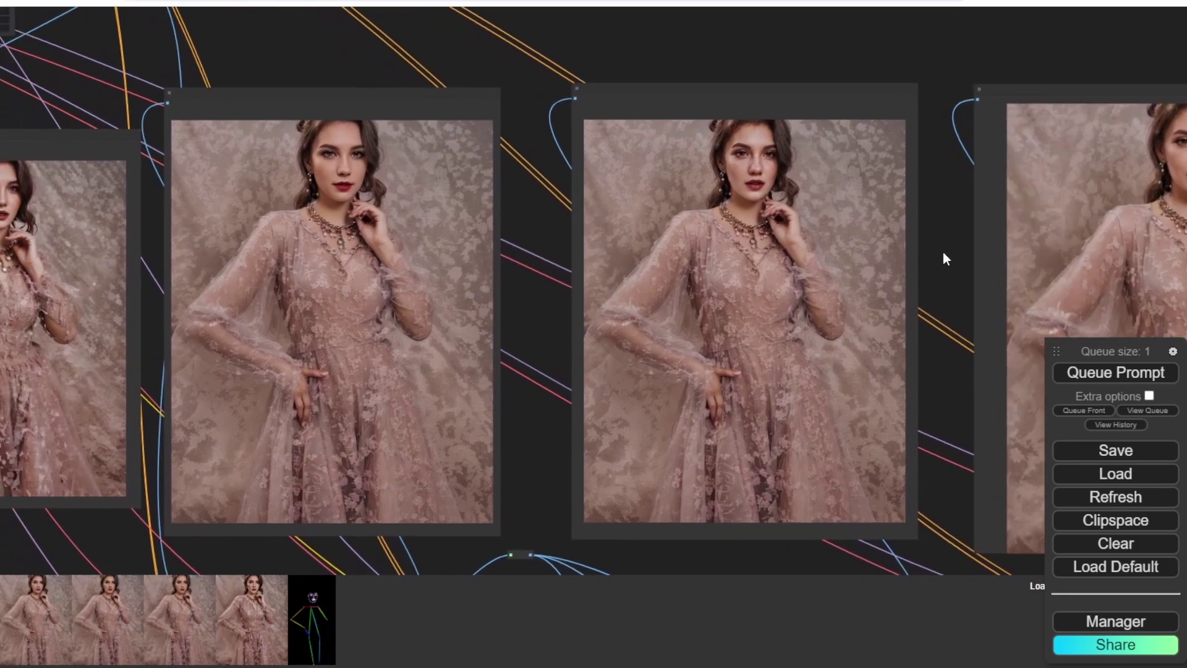
- Line up the earlier portrait previews side by side to compare them
left_click_drag(279, 58, 465, 59)
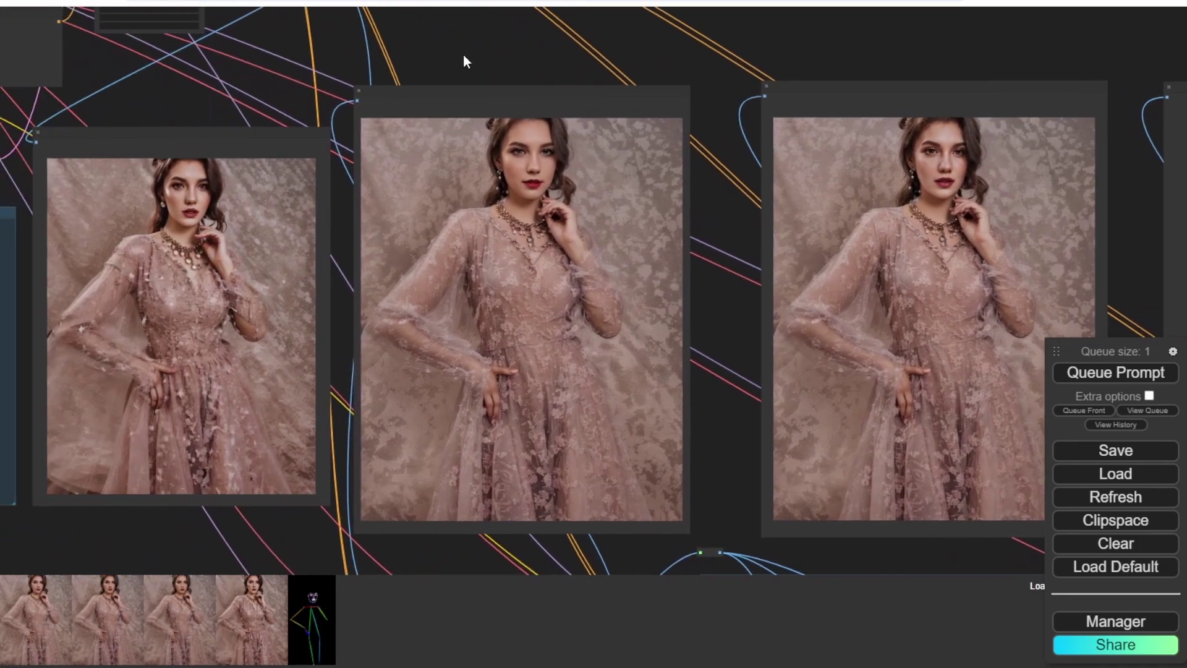
scroll(150, 98, "up", 3)
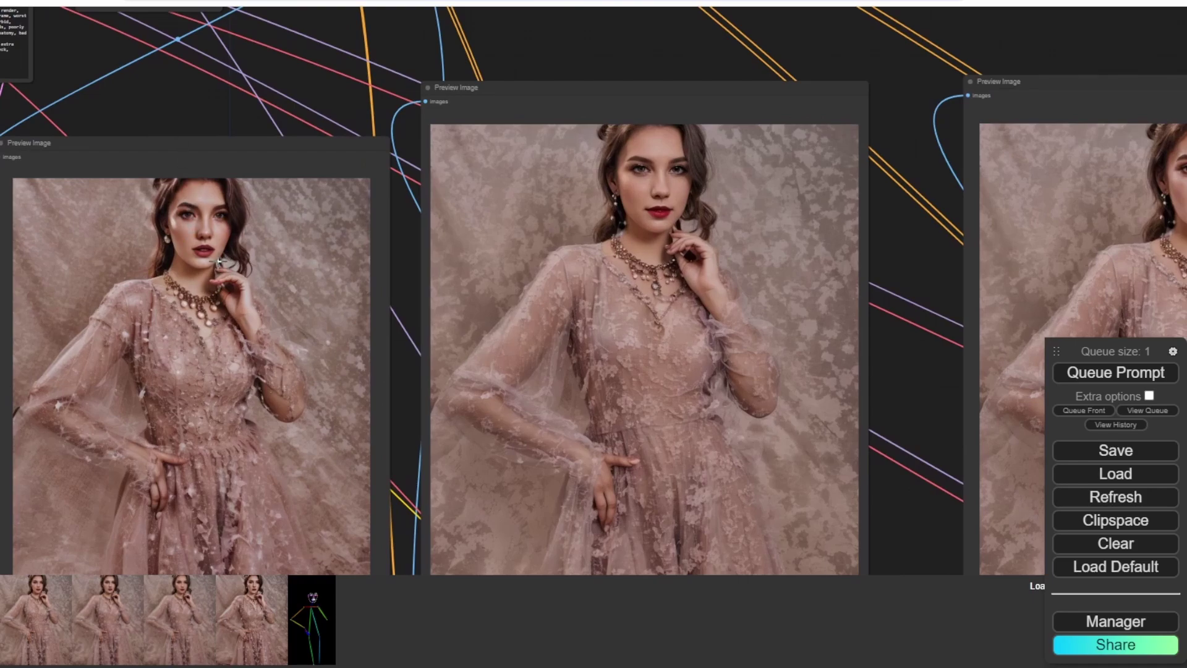
scroll(218, 262, "up", 4)
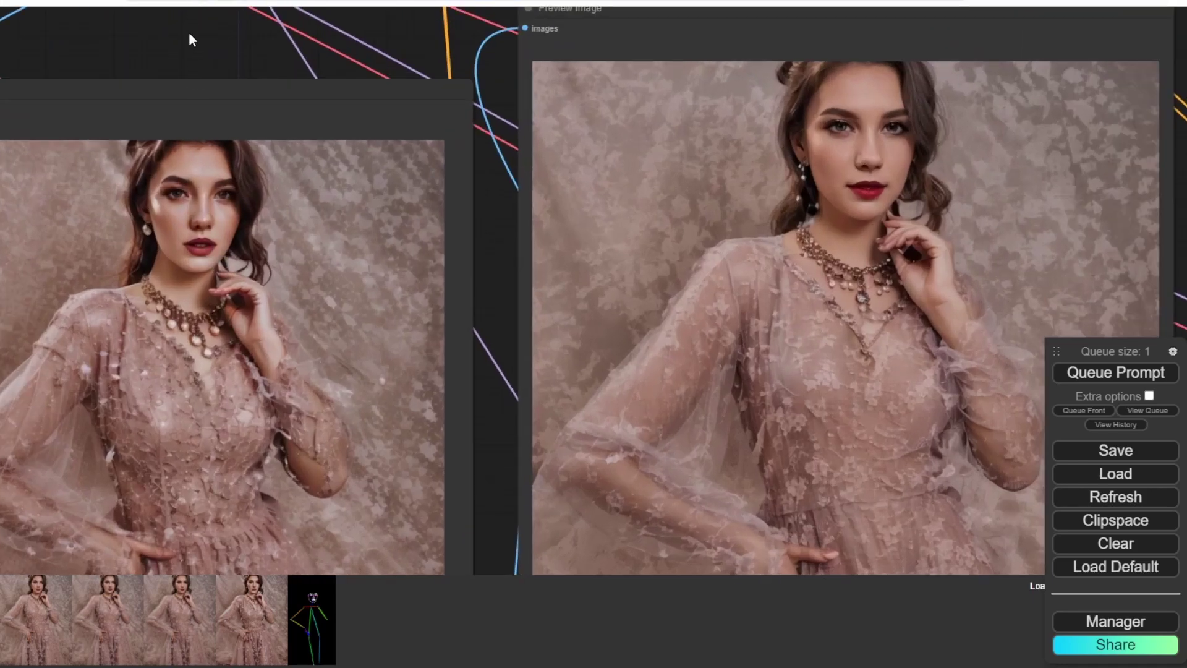
left_click_drag(192, 40, 386, 8)
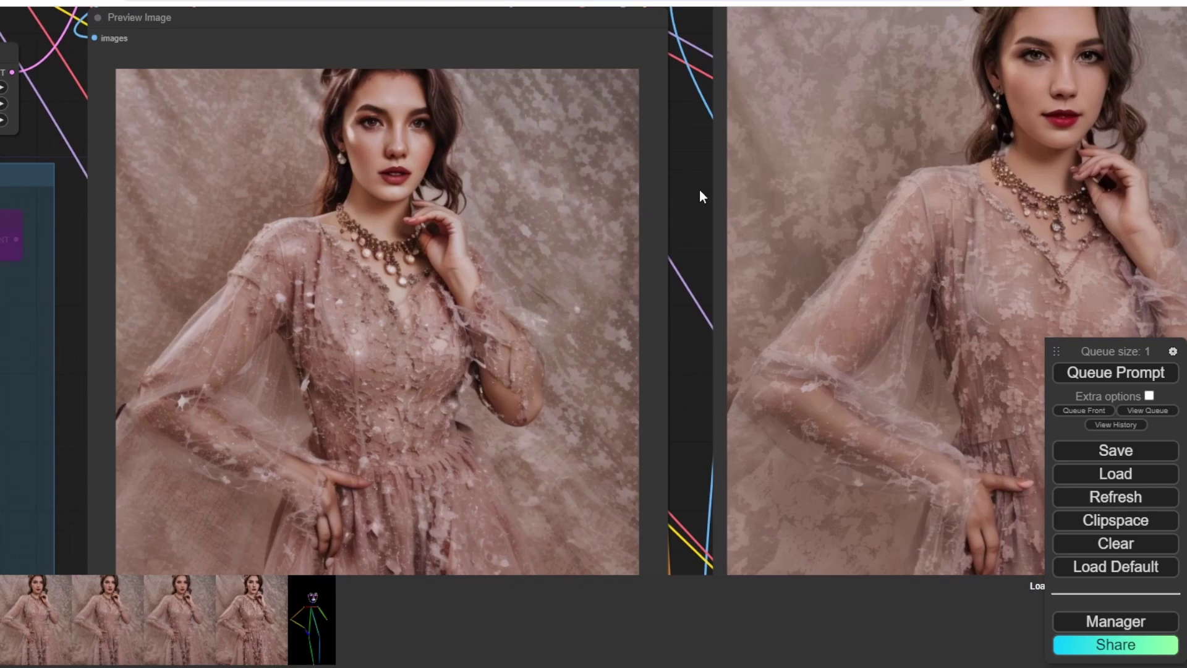
scroll(697, 195, "down", 3)
left_click_drag(695, 193, 704, 124)
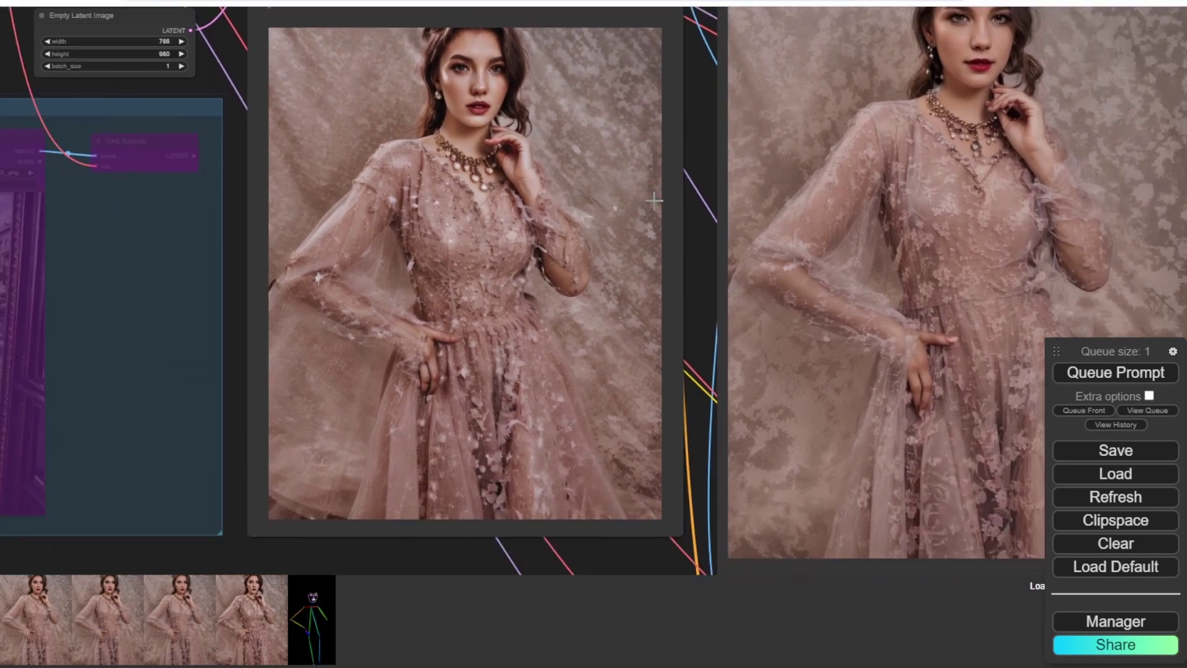
scroll(689, 177, "down", 2)
left_click_drag(691, 138, 361, 281)
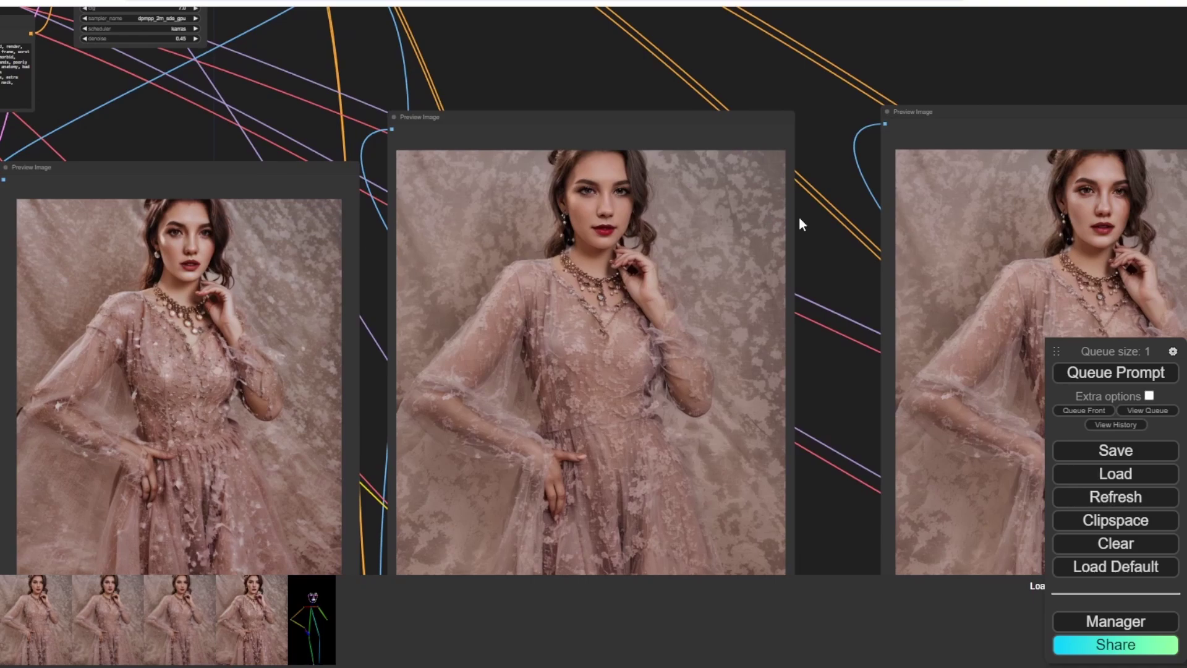
- Move along to the later previews until the final upscaled portrait appears
left_click_drag(819, 218, 551, 250)
mouse_move(697, 58)
left_mouse_down()
mouse_move(668, 98)
mouse_move(597, 108)
mouse_move(702, 54)
left_mouse_up()
scroll(597, 108, "up", 2)
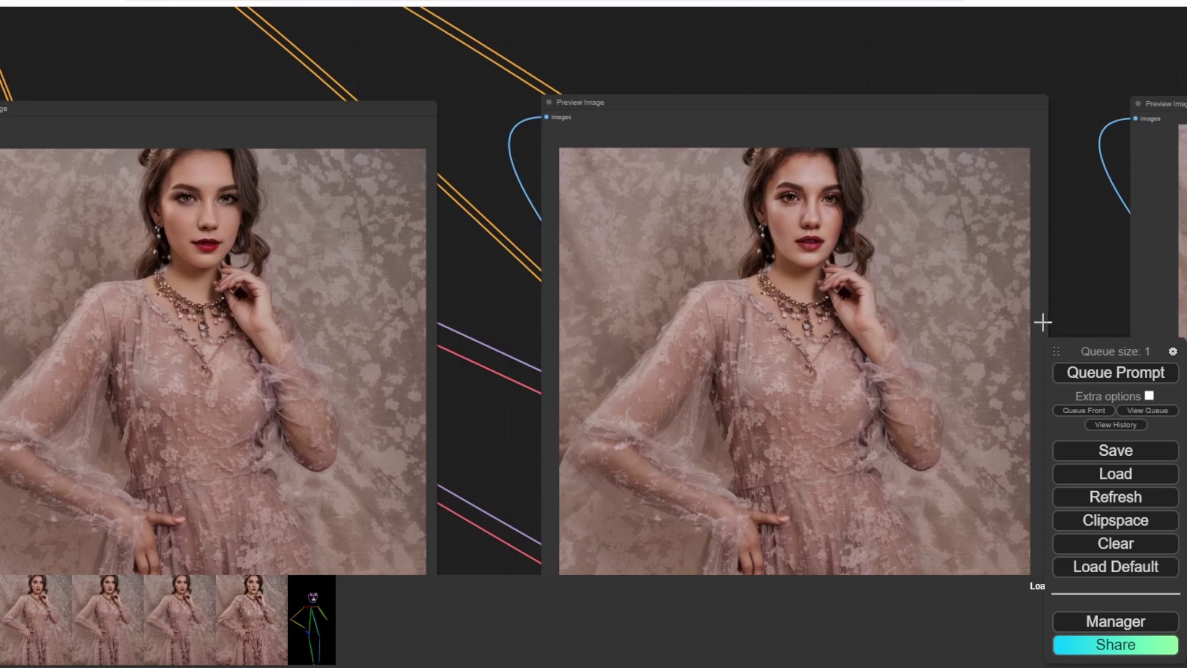
scroll(1043, 319, "down", 5)
left_click_drag(722, 291, 485, 254)
scroll(773, 243, "up", 3)
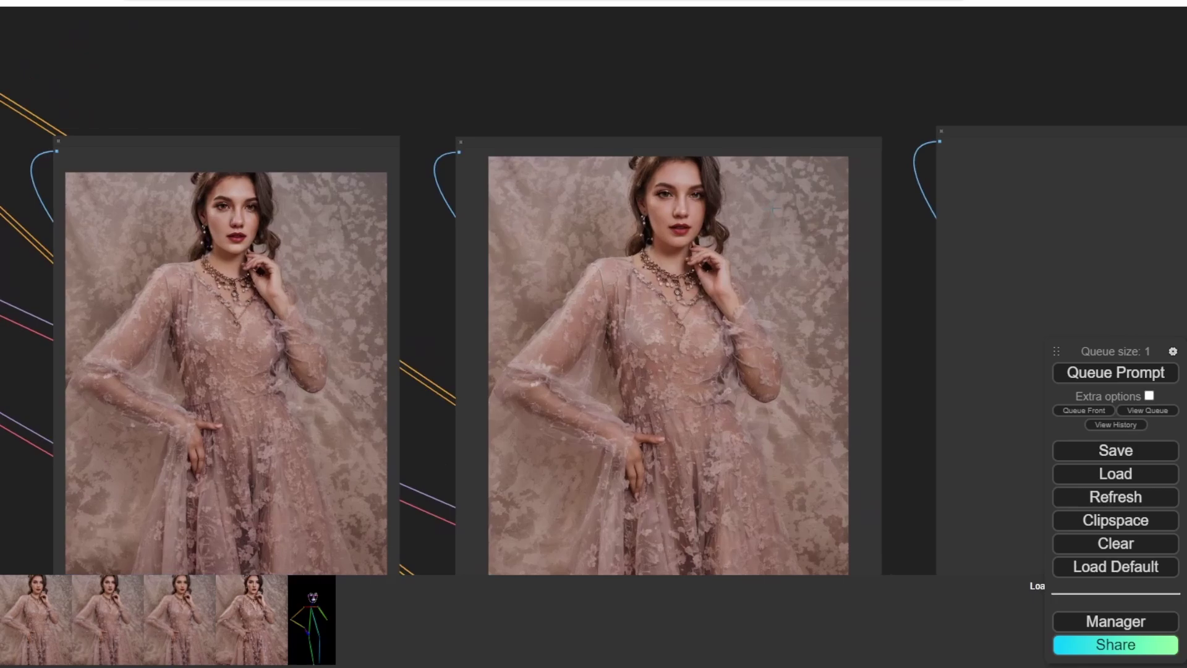
scroll(687, 301, "down", 3)
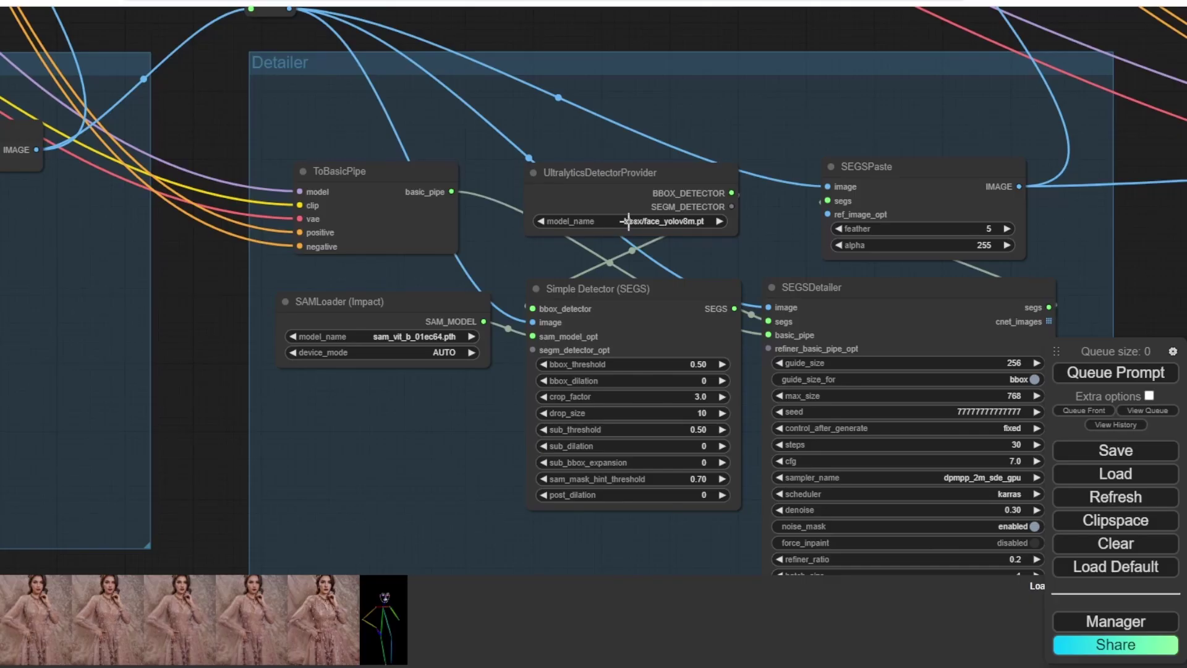
left_click(667, 223)
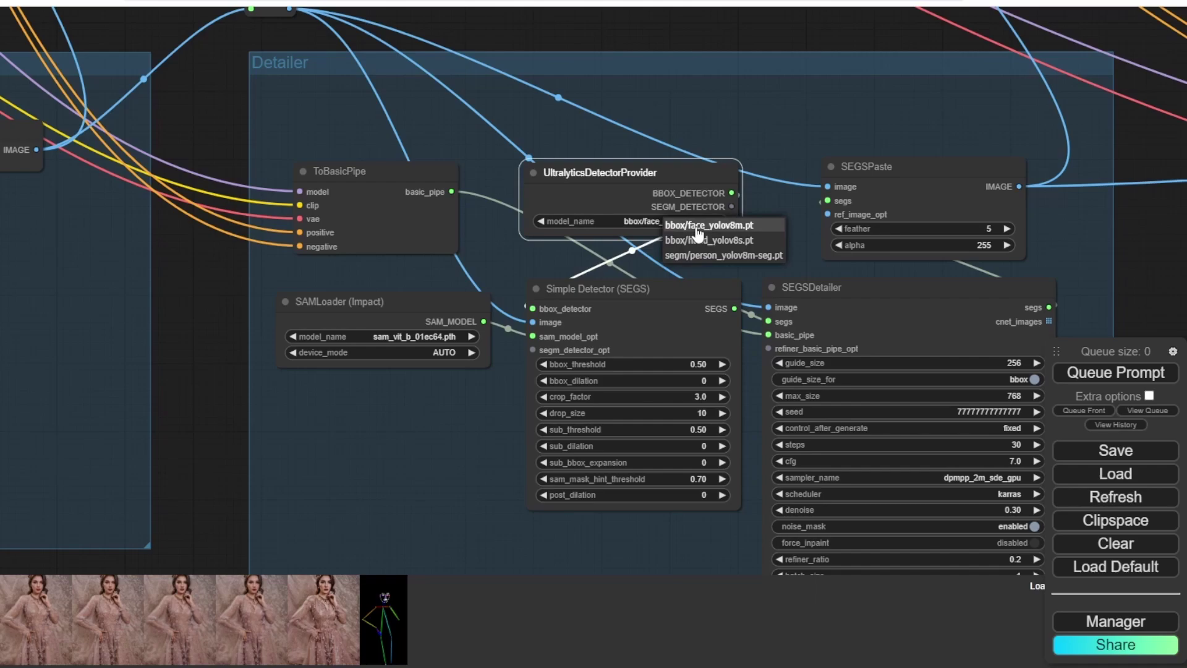
left_click(780, 106)
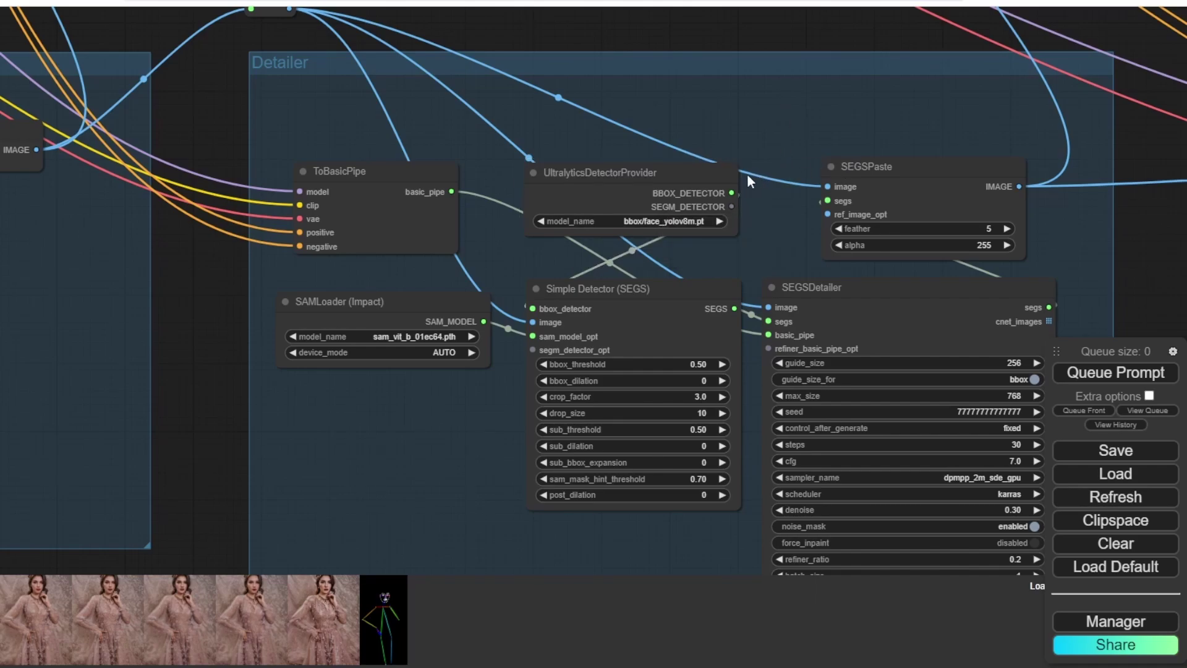
scroll(747, 173, "down", 5)
left_click_drag(632, 162, 809, 360)
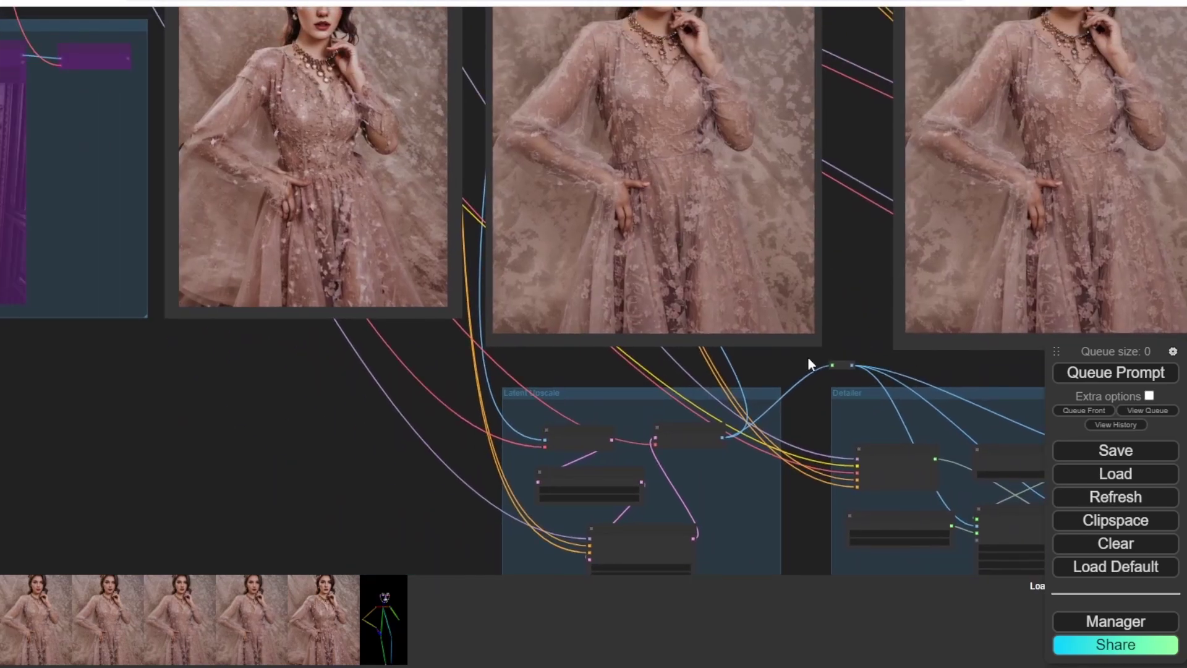
scroll(809, 361, "down", 1)
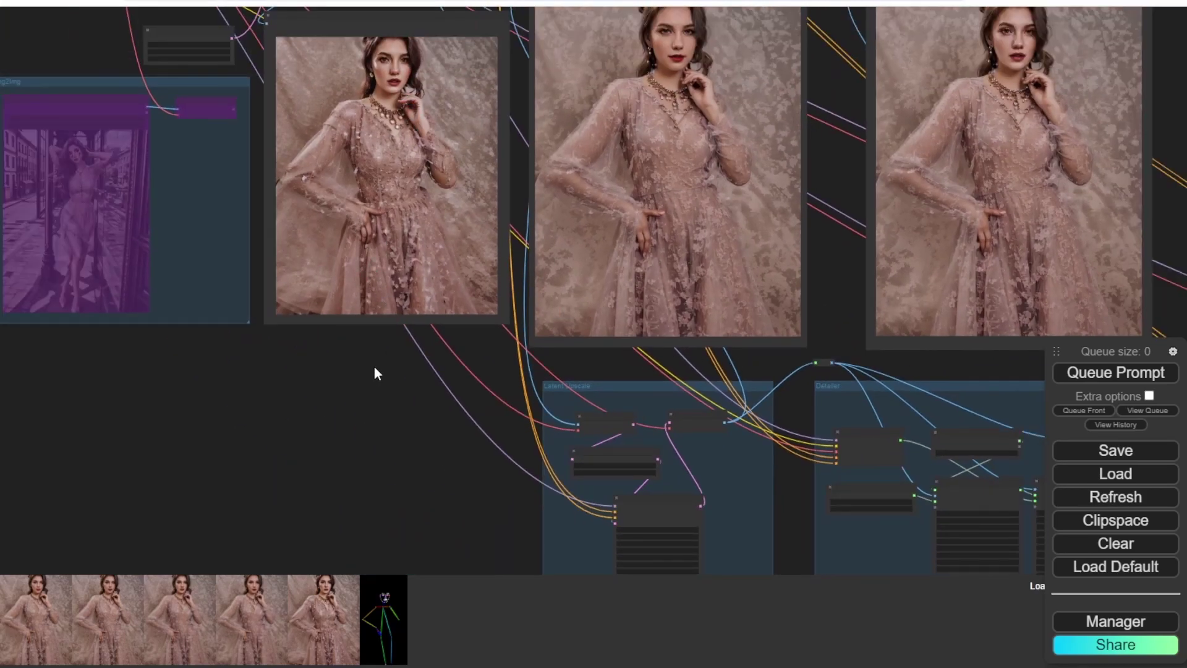
left_click_drag(375, 368, 0, 437)
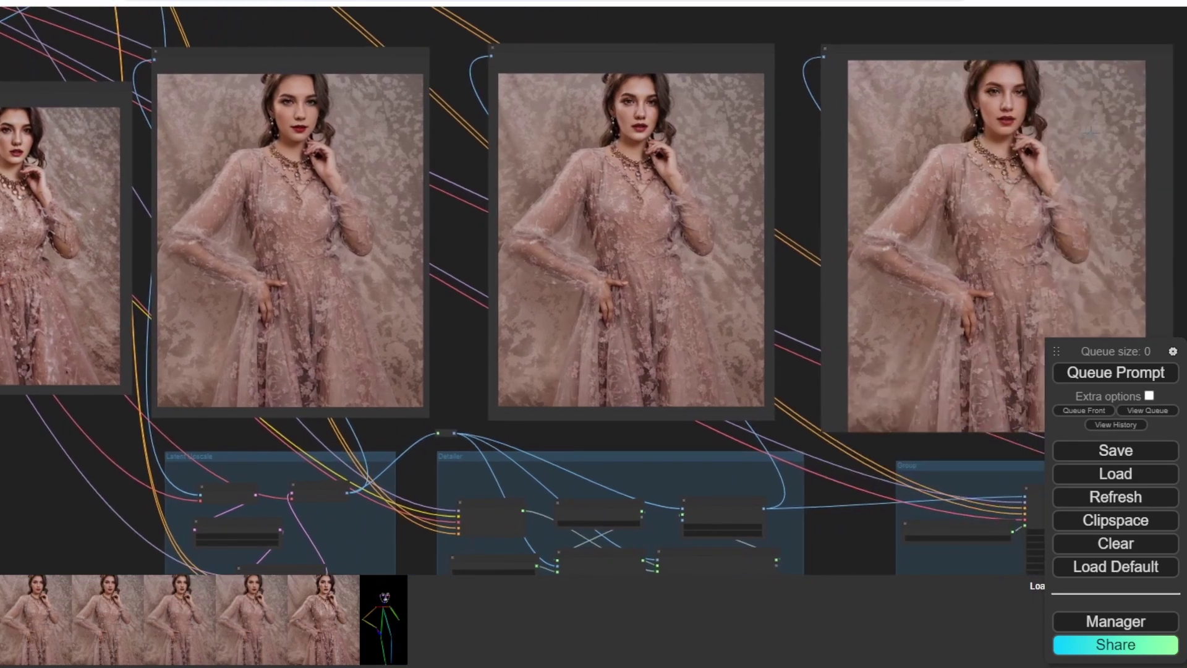
- Save the final upscaled portrait, zoom into the first preview, and select the Img2Img VAE Encode
right_click(1025, 119)
left_click(1037, 140)
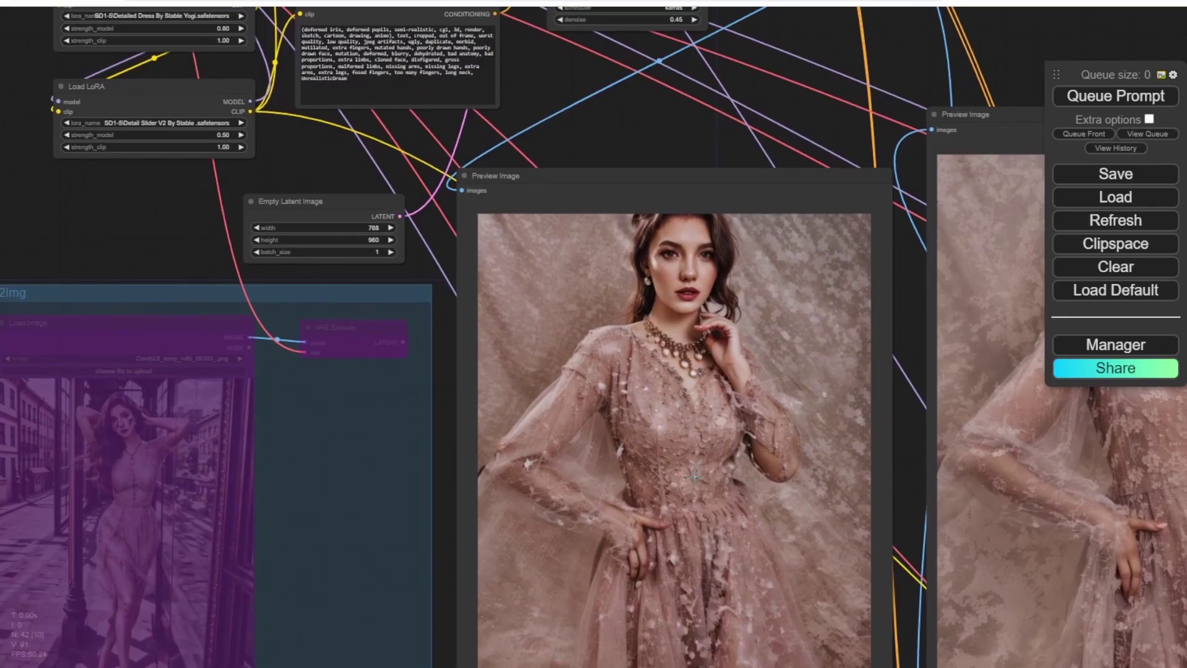
left_click_drag(445, 461, 371, 320)
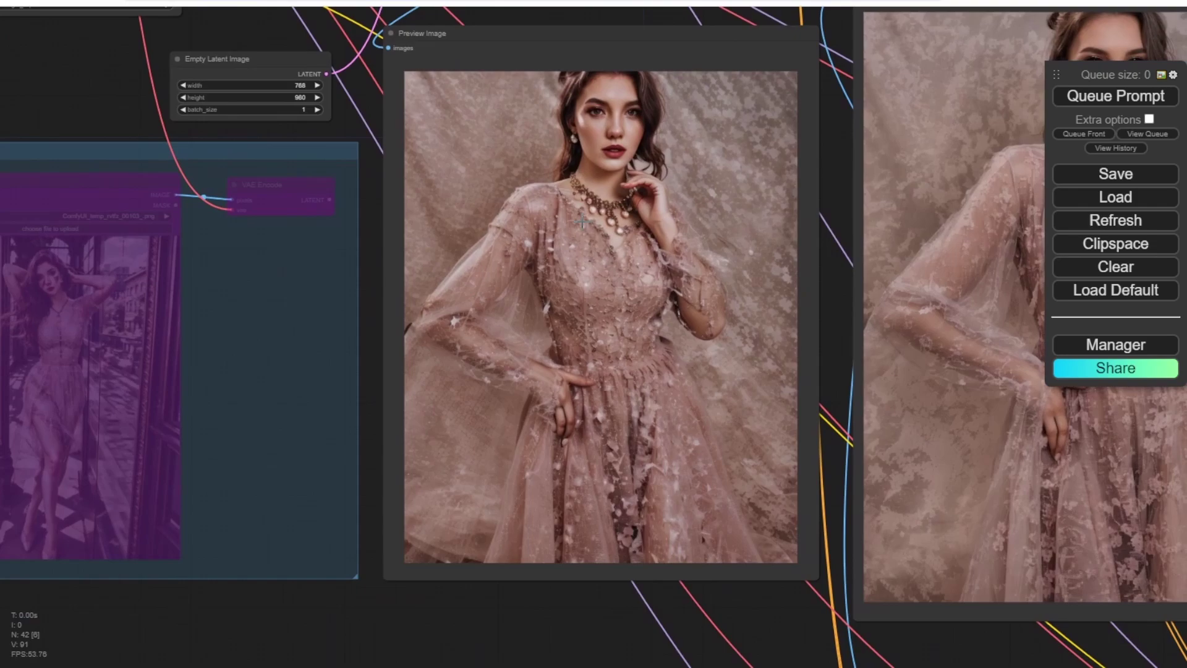
scroll(579, 413, "up", 7)
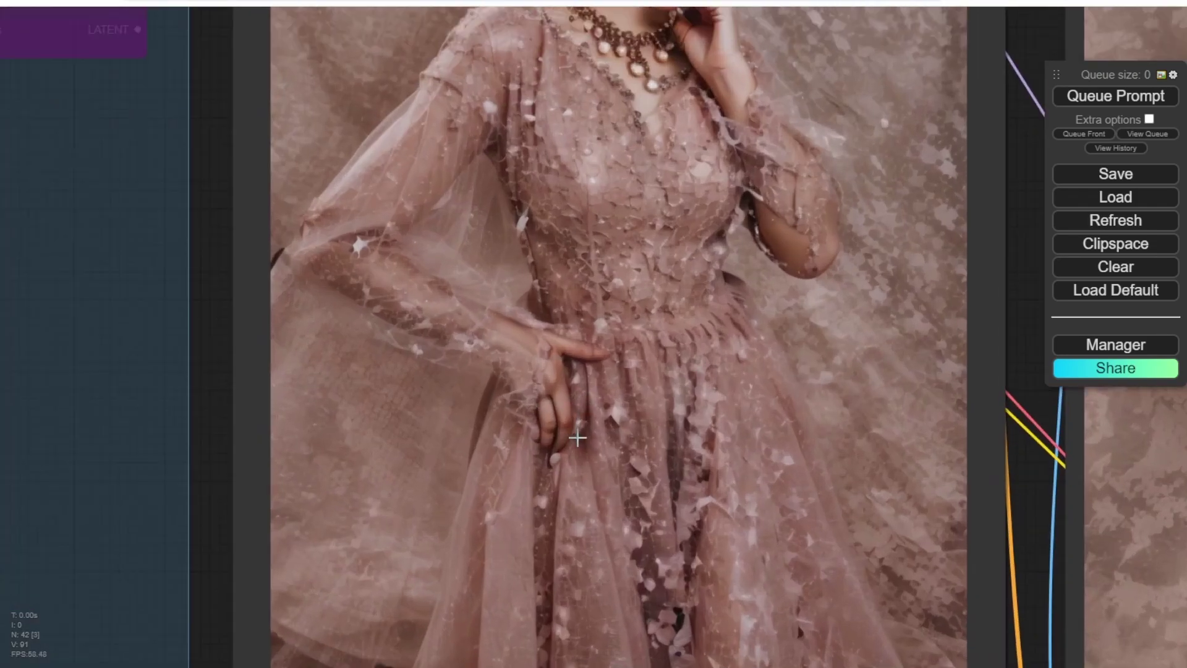
scroll(544, 436, "down", 1)
scroll(541, 431, "down", 5)
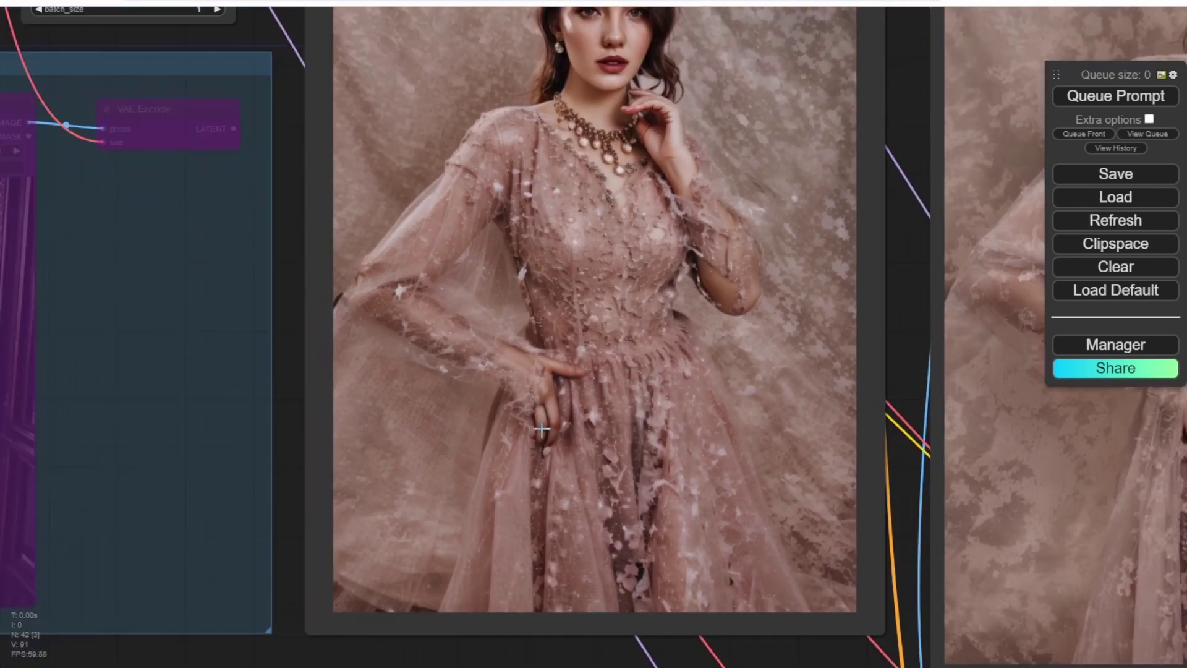
left_click_drag(297, 185, 729, 320)
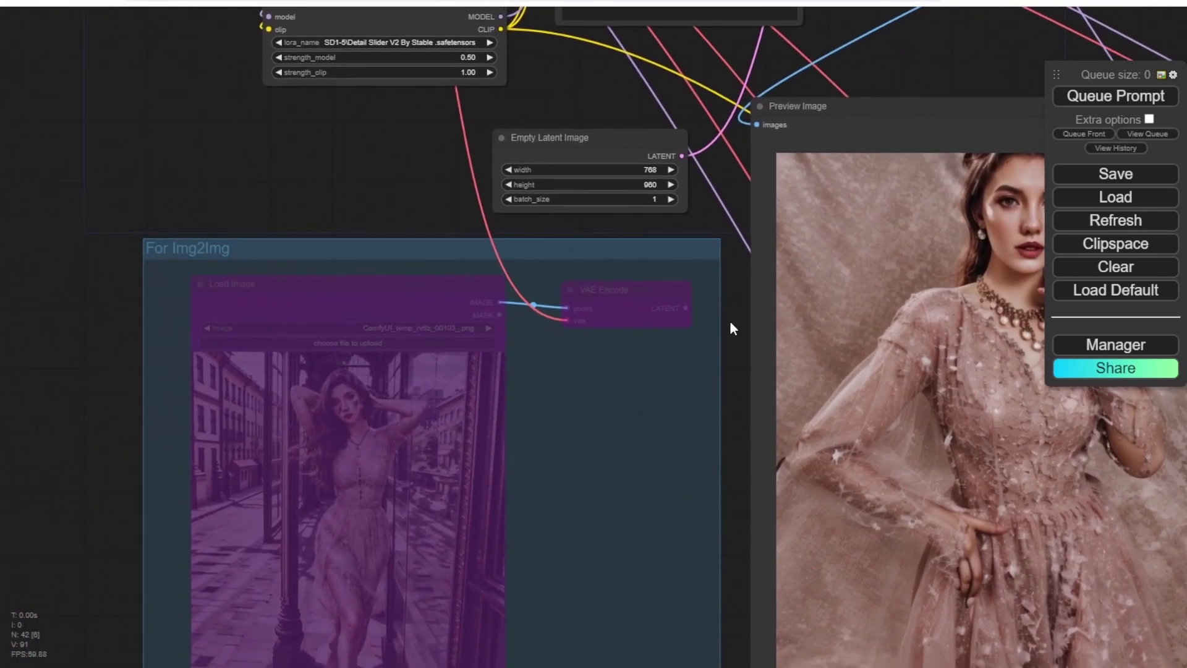
left_click(611, 297)
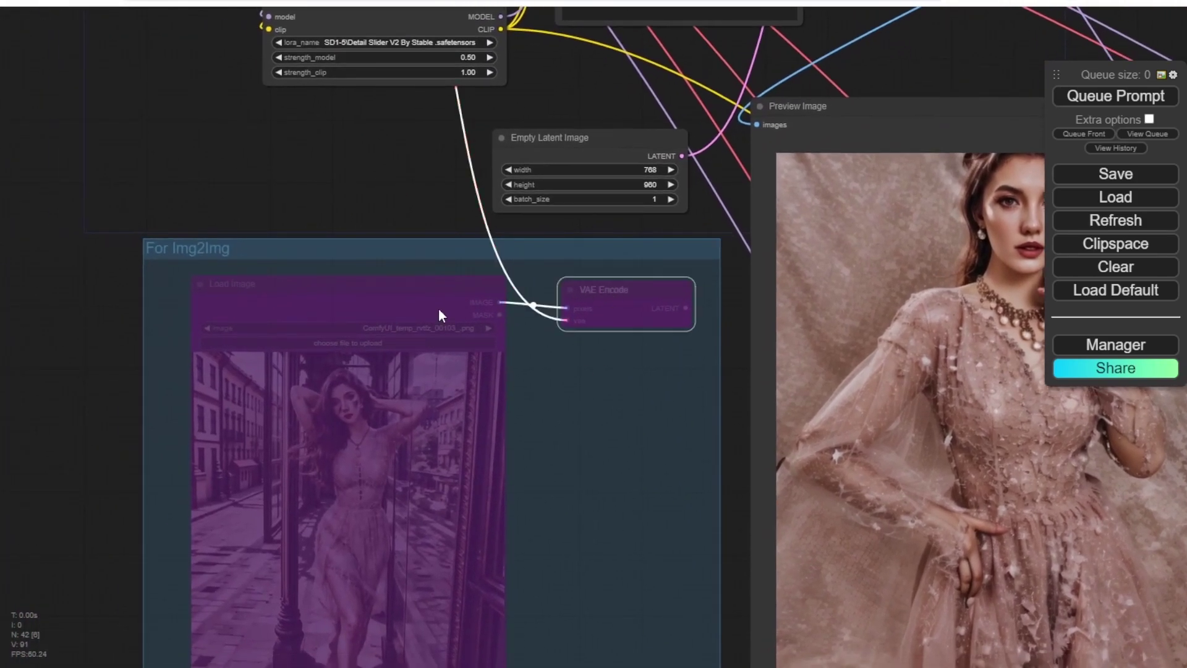
- Un-bypass the Load Image and VAE Encode nodes in the For Img2Img group
right_click(389, 299)
left_click(436, 443)
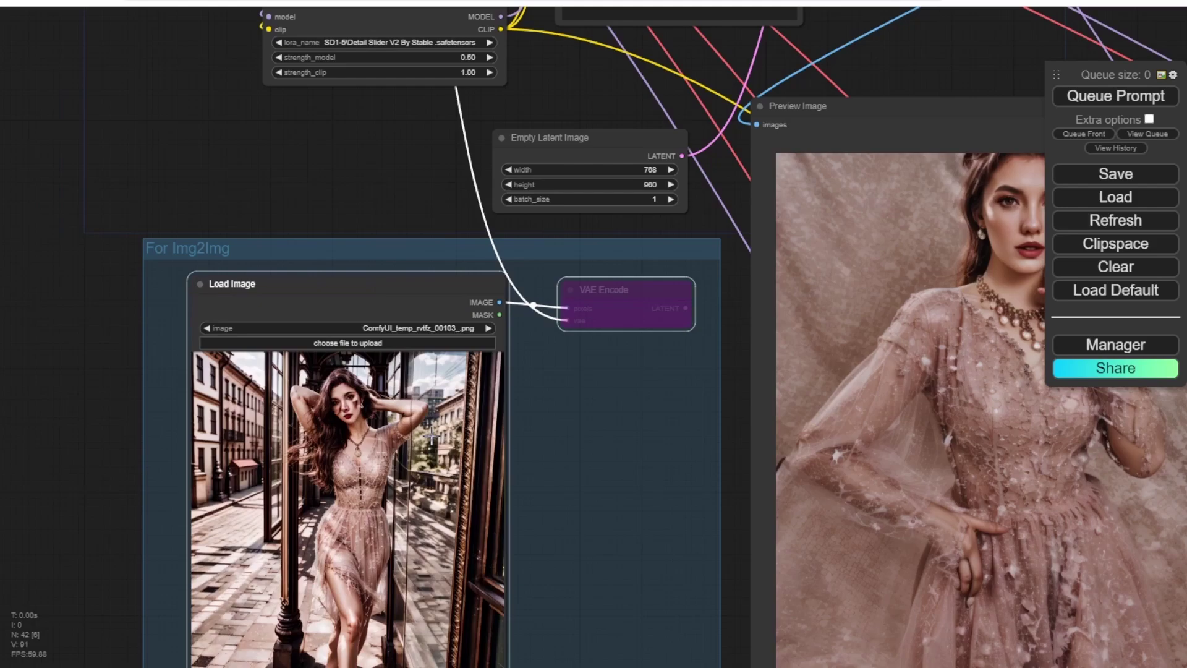
right_click(609, 302)
left_click(645, 478)
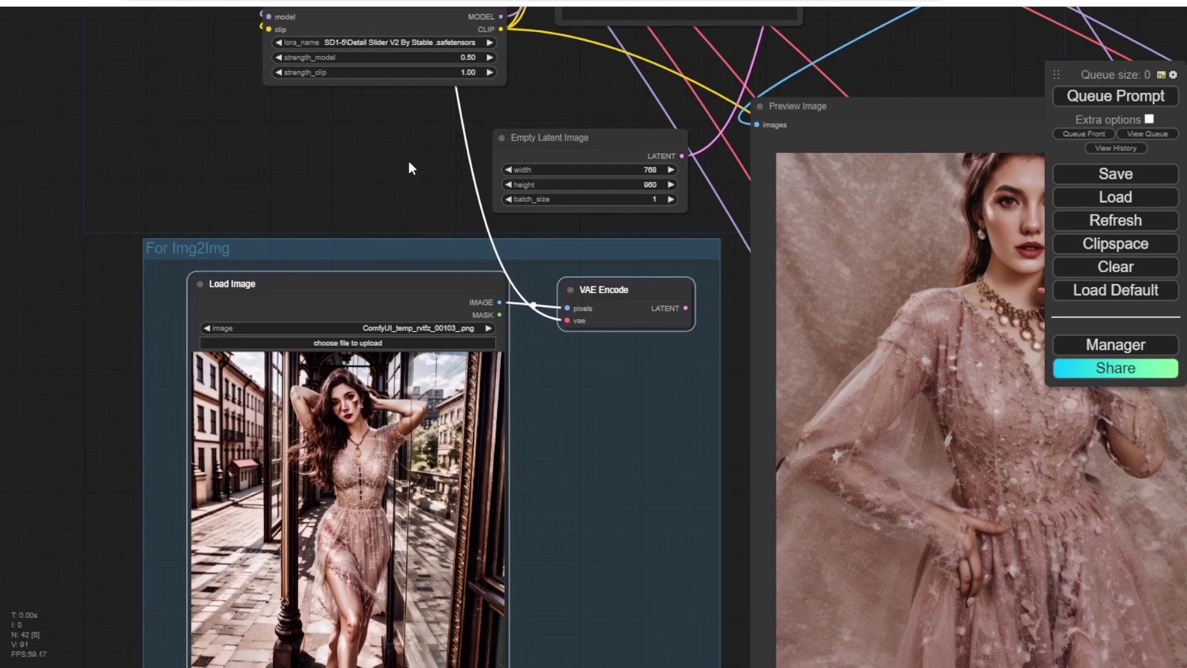
- Bypass the Empty Latent Image node and move it to the left
left_click_drag(385, 156, 176, 315)
right_click(387, 300)
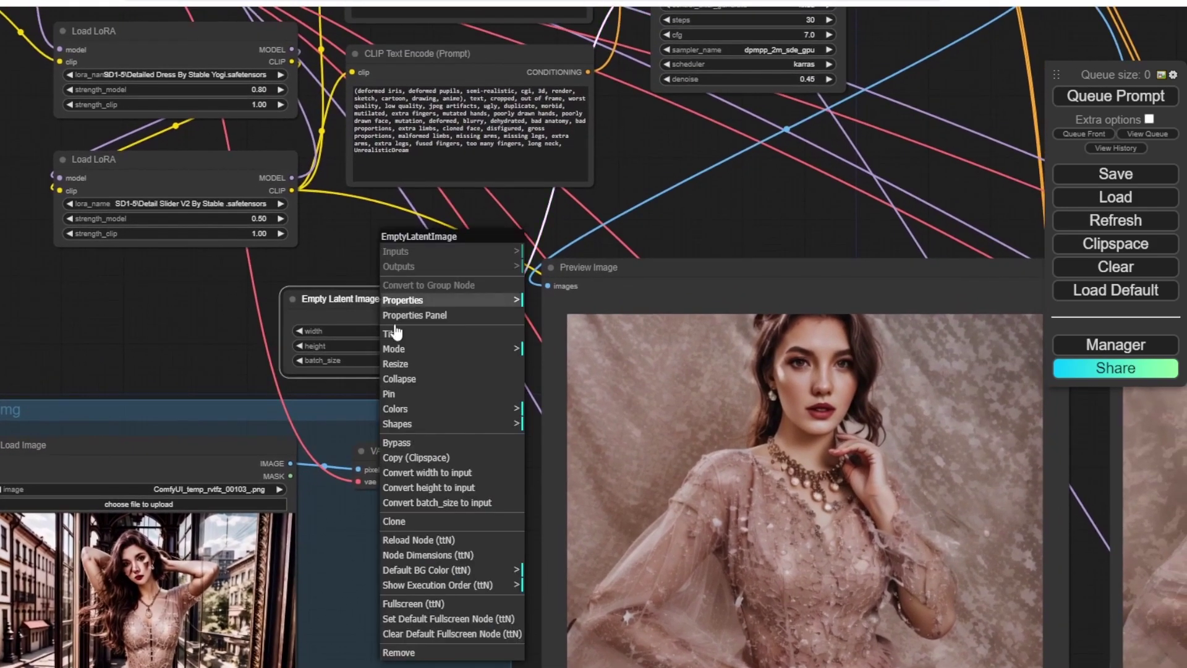
left_click(421, 443)
left_click_drag(376, 302, 142, 300)
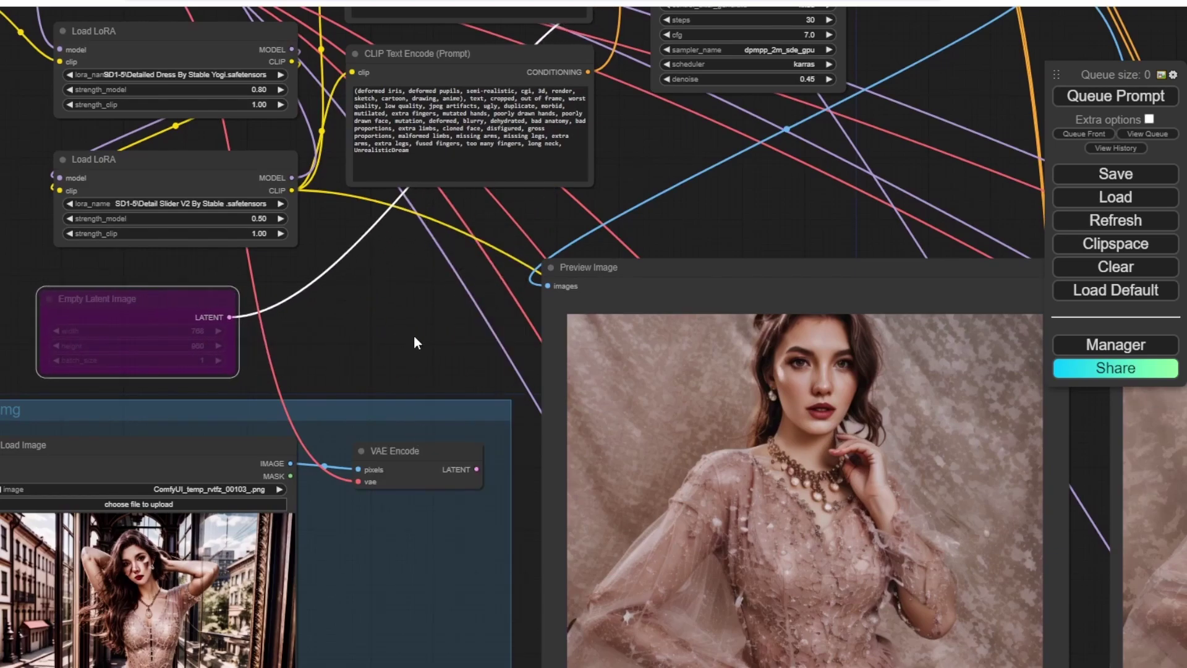
left_click(436, 344)
- Connect VAE Encode's LATENT output to the KSampler latent_image input
scroll(458, 355, "down", 3)
left_click_drag(458, 356, 318, 423)
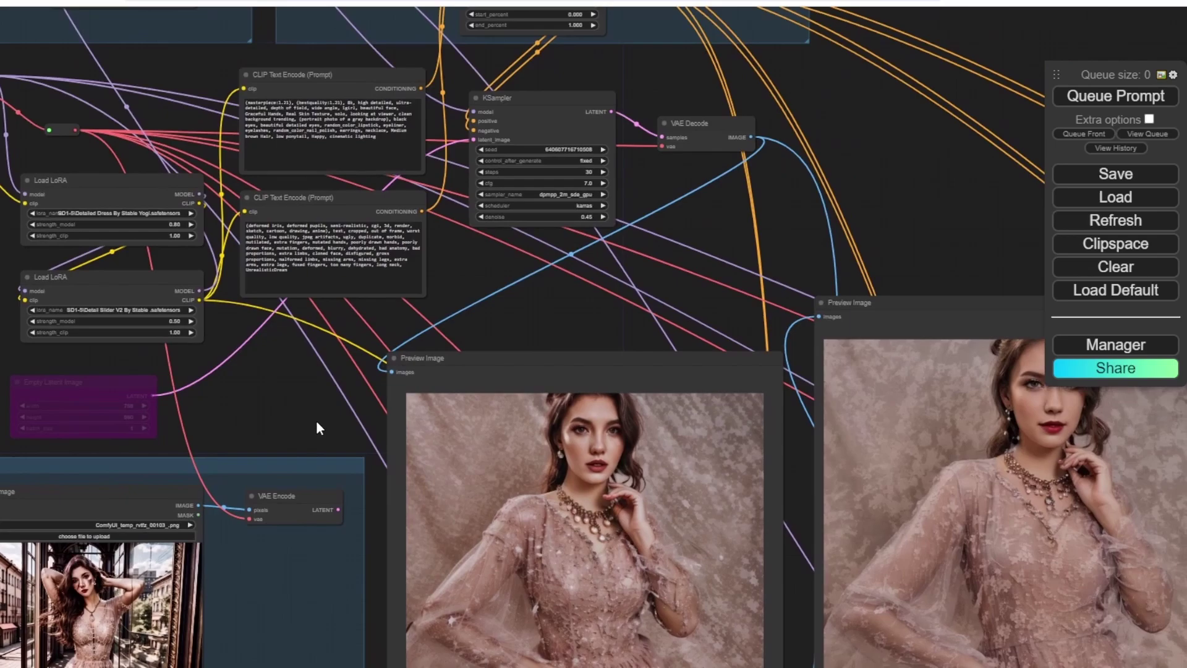
left_click_drag(336, 509, 474, 140)
left_click_drag(263, 444, 264, 440)
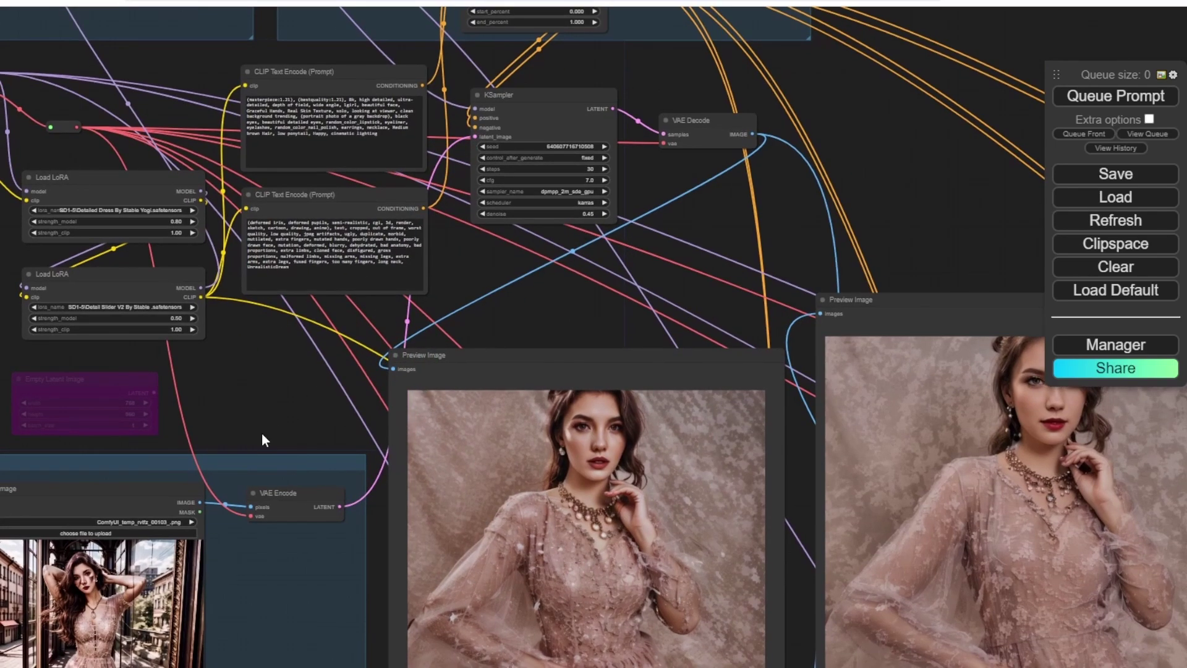
scroll(257, 434, "down", 5)
- Check the portrait in the For Img2Img Load Image node and queue the img2img run
left_click_drag(917, 223, 830, 274)
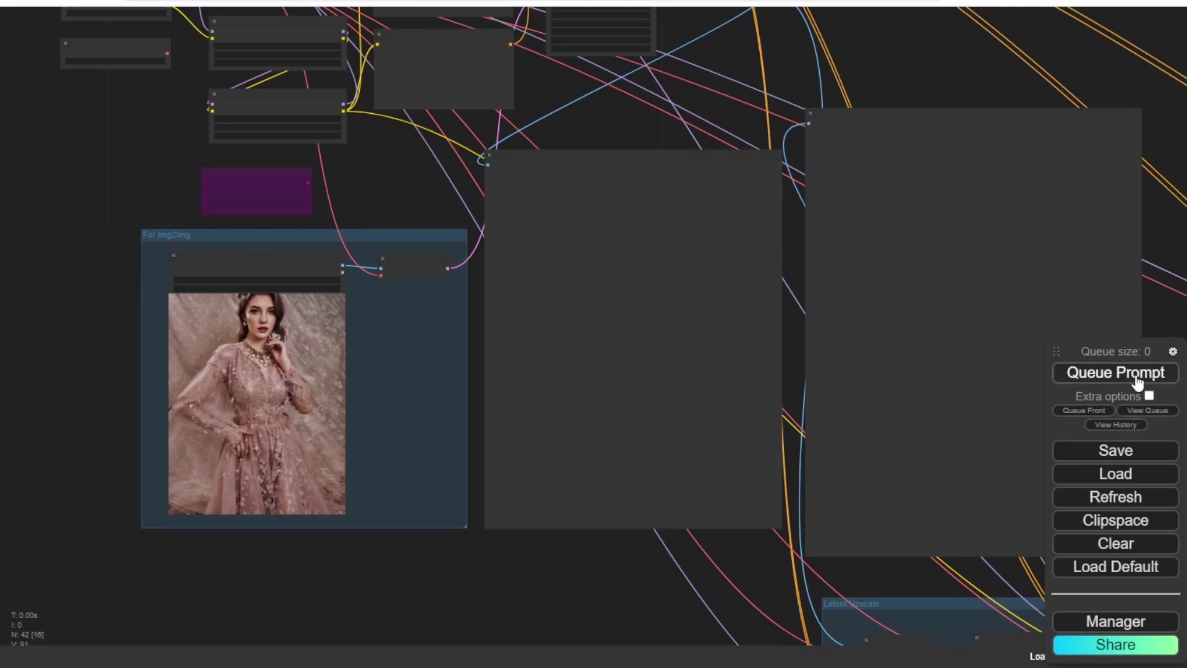
left_click_drag(393, 141, 506, 447)
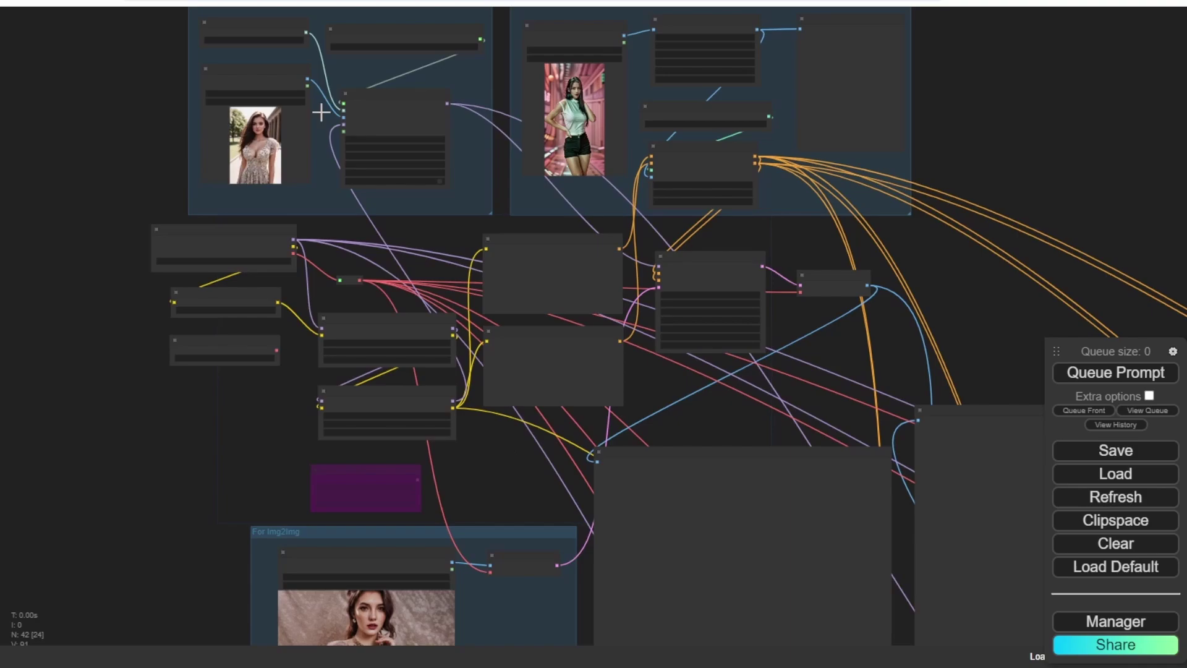
left_click(1170, 378)
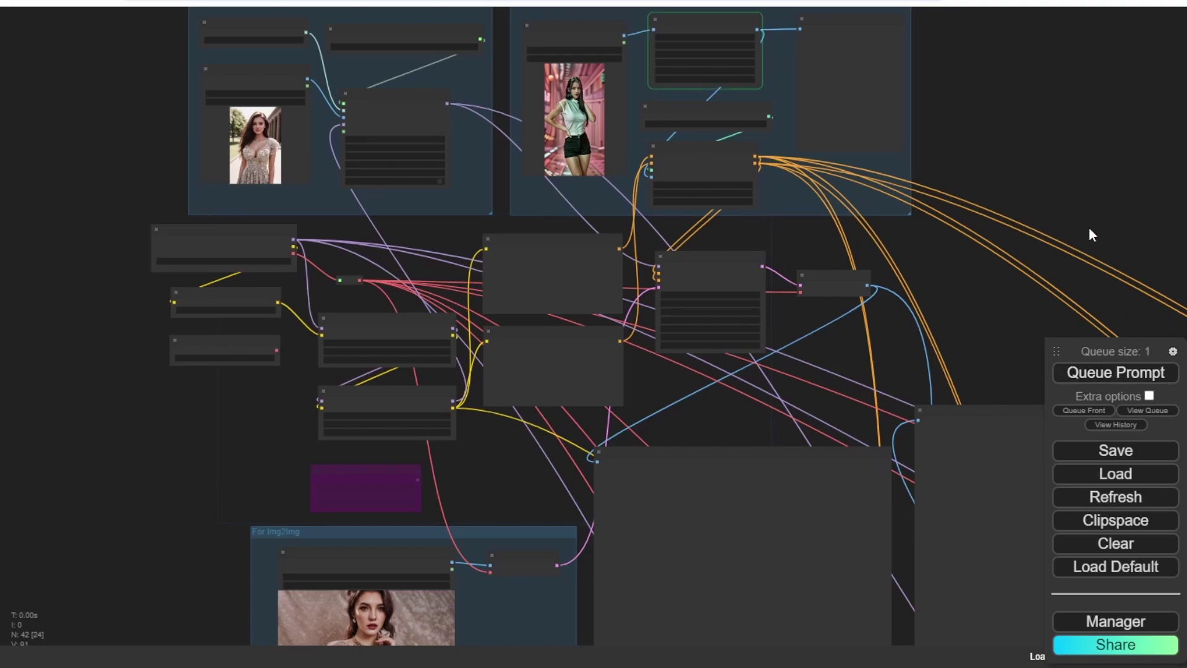
left_click_drag(1107, 198, 841, 206)
scroll(841, 206, "down", 1)
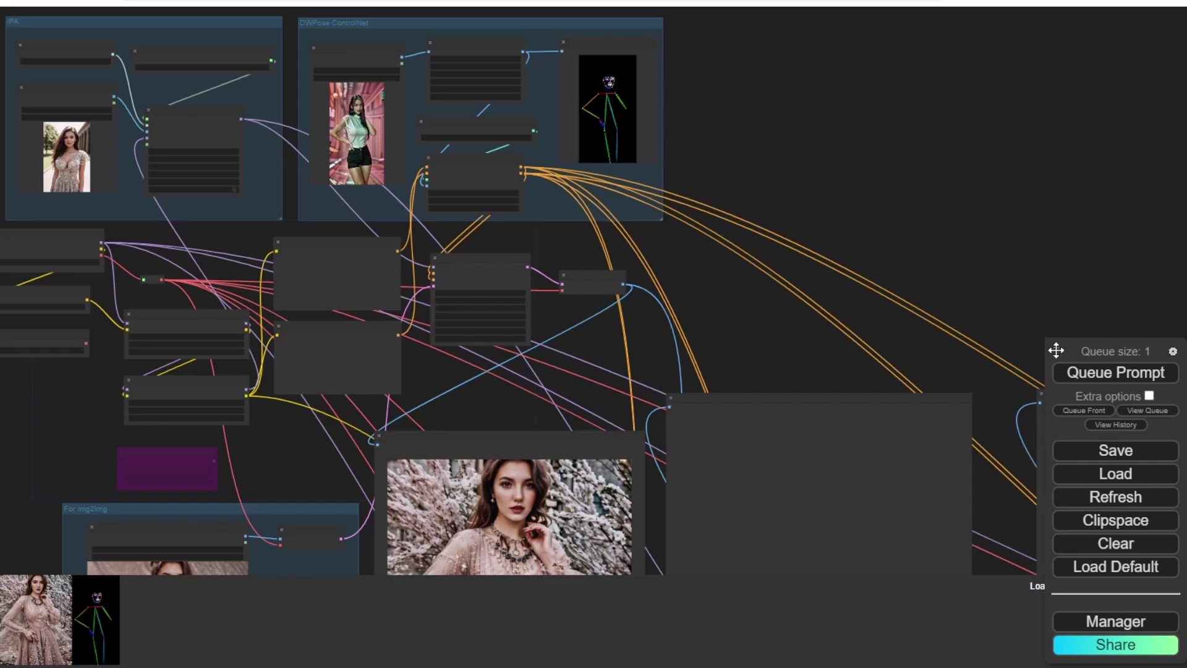
- Raise the Queue panel and pan across the new blossom-background portrait previews
left_click_drag(1056, 350, 1052, 202)
left_click(1178, 594)
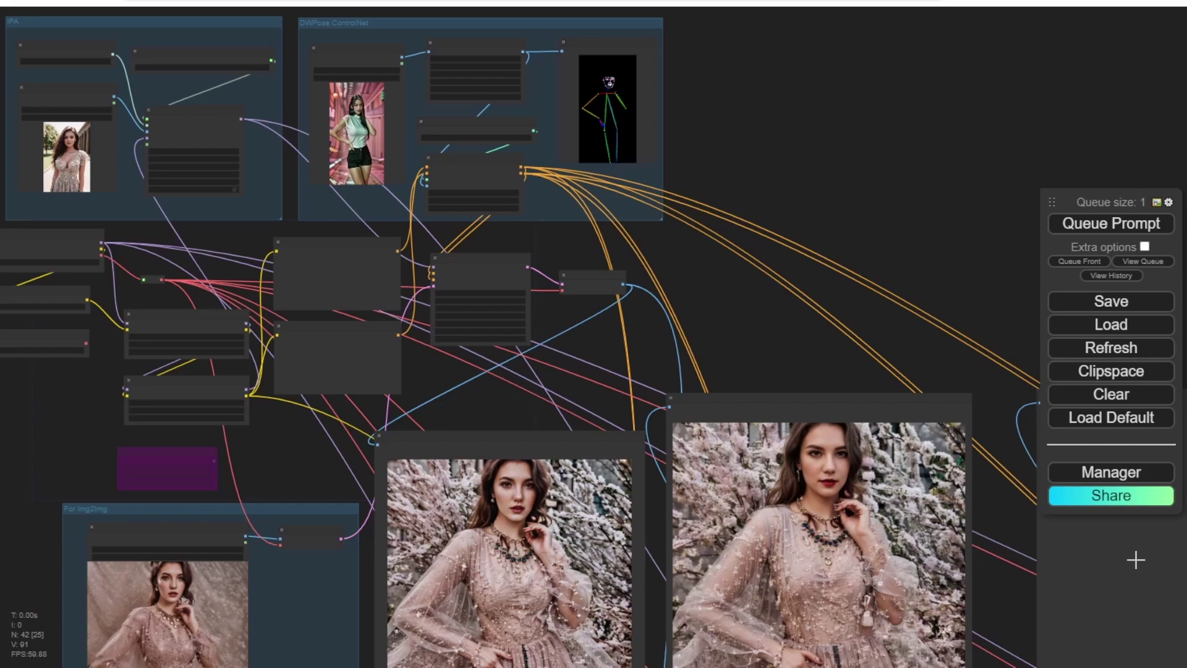
scroll(766, 314, "down", 2)
left_click_drag(770, 321, 724, 156)
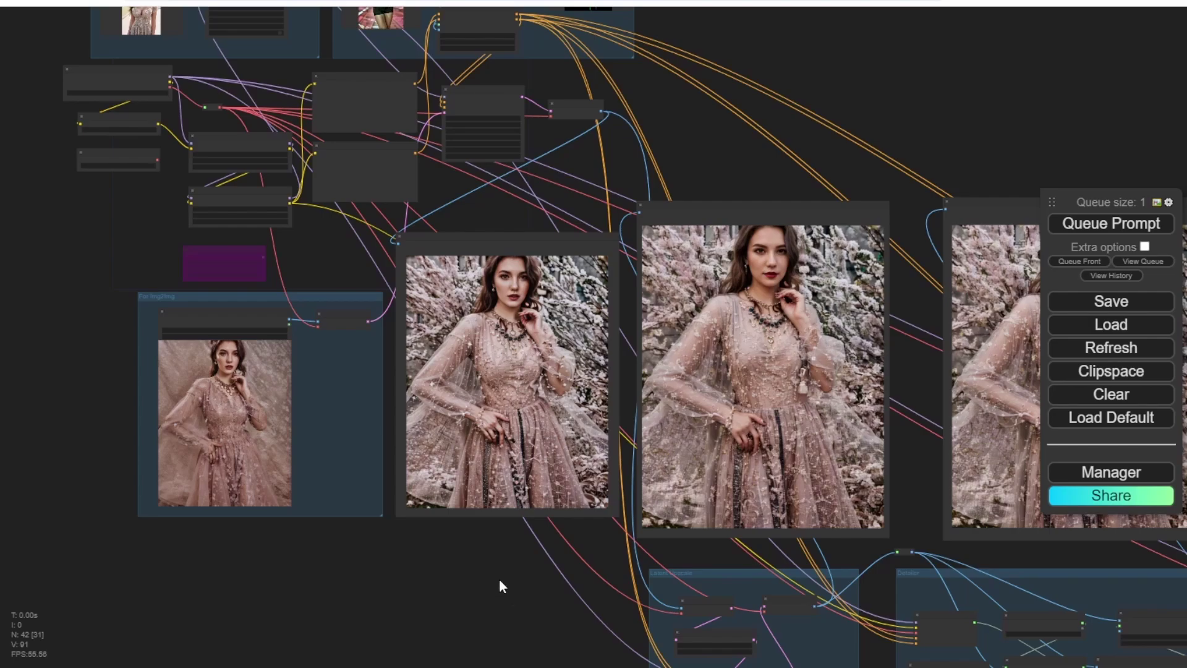
left_click_drag(1002, 131, 566, 93)
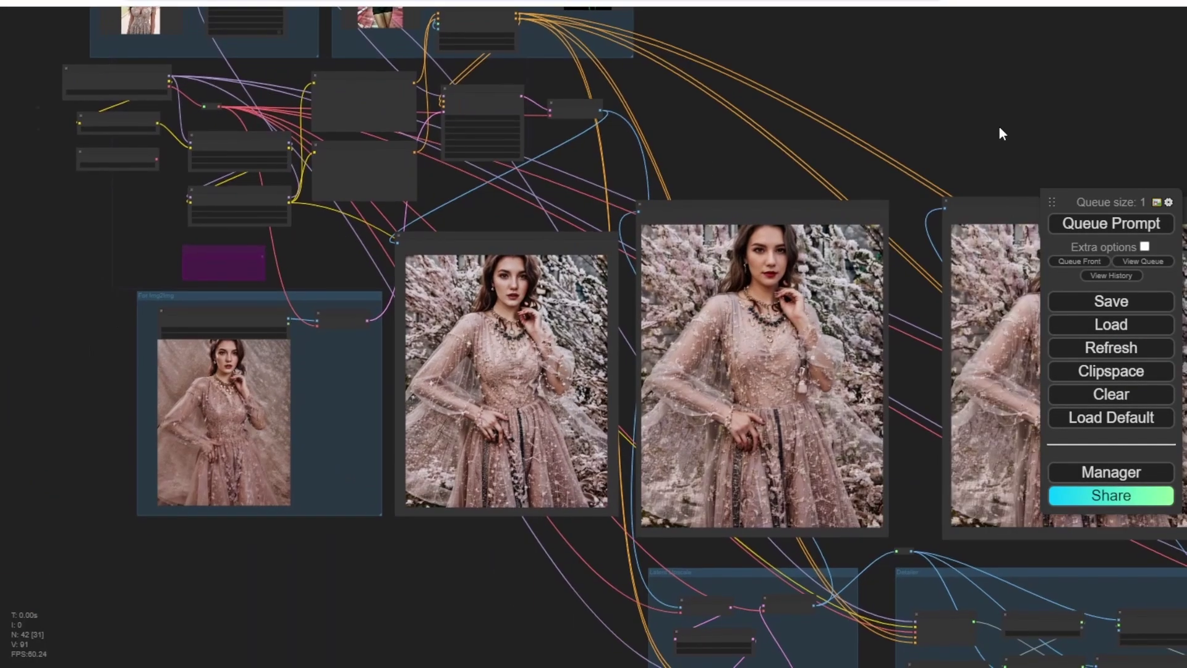
left_click_drag(1002, 132, 567, 96)
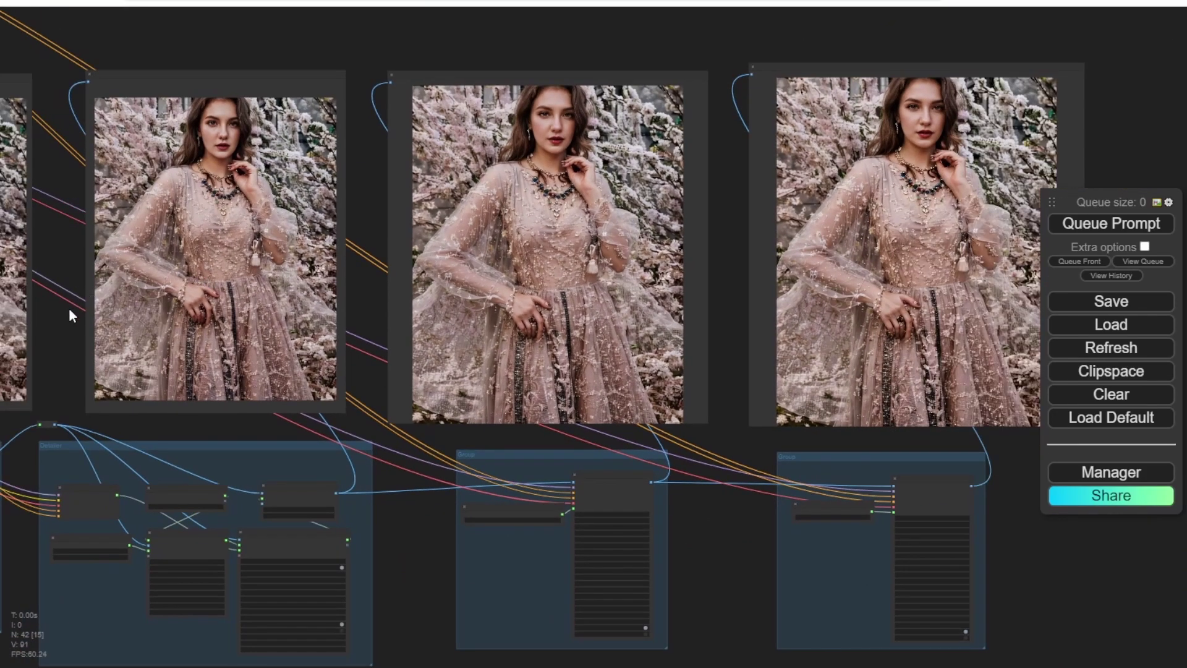
- Zoom in on the img2img source portrait and pan right to the refined result
left_click_drag(69, 315, 551, 524)
scroll(551, 525, "up", 2)
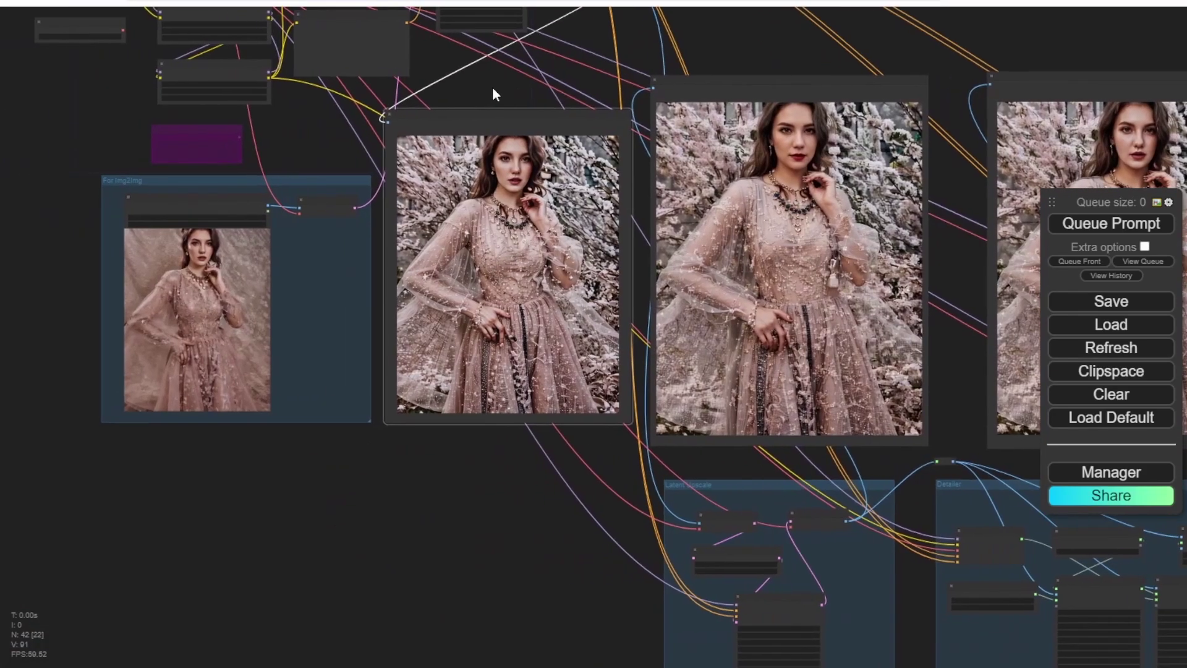
left_click_drag(492, 87, 534, 91)
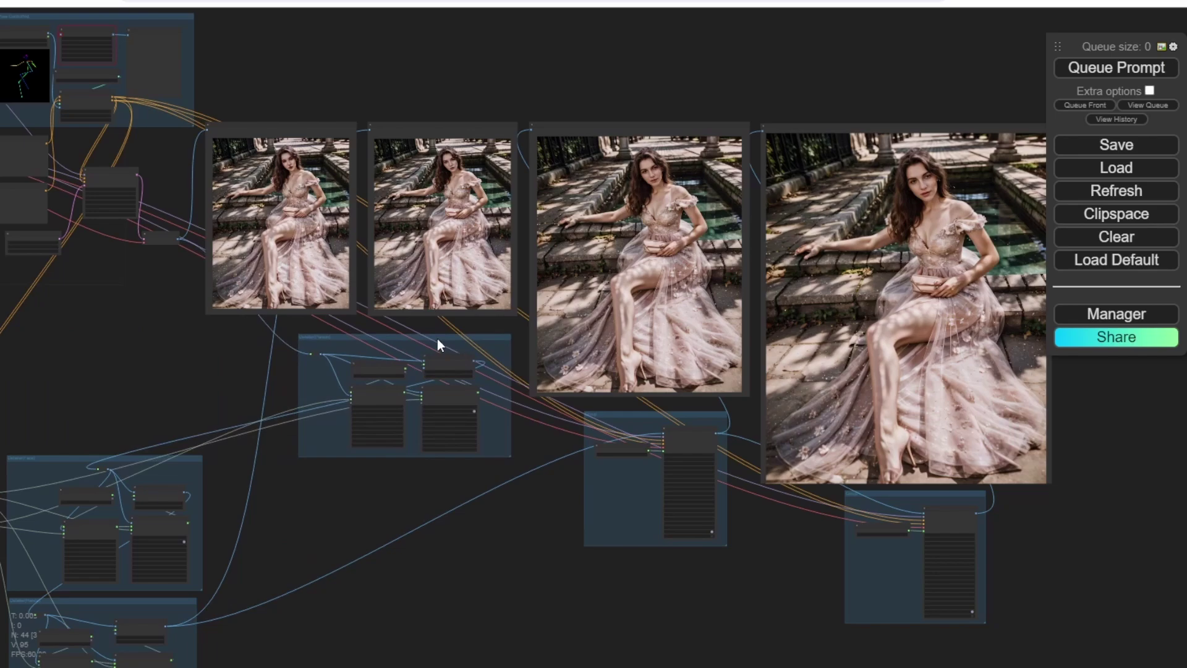
- Drag the three detailer groups rightward beneath the preview images
left_click_drag(194, 461, 322, 403)
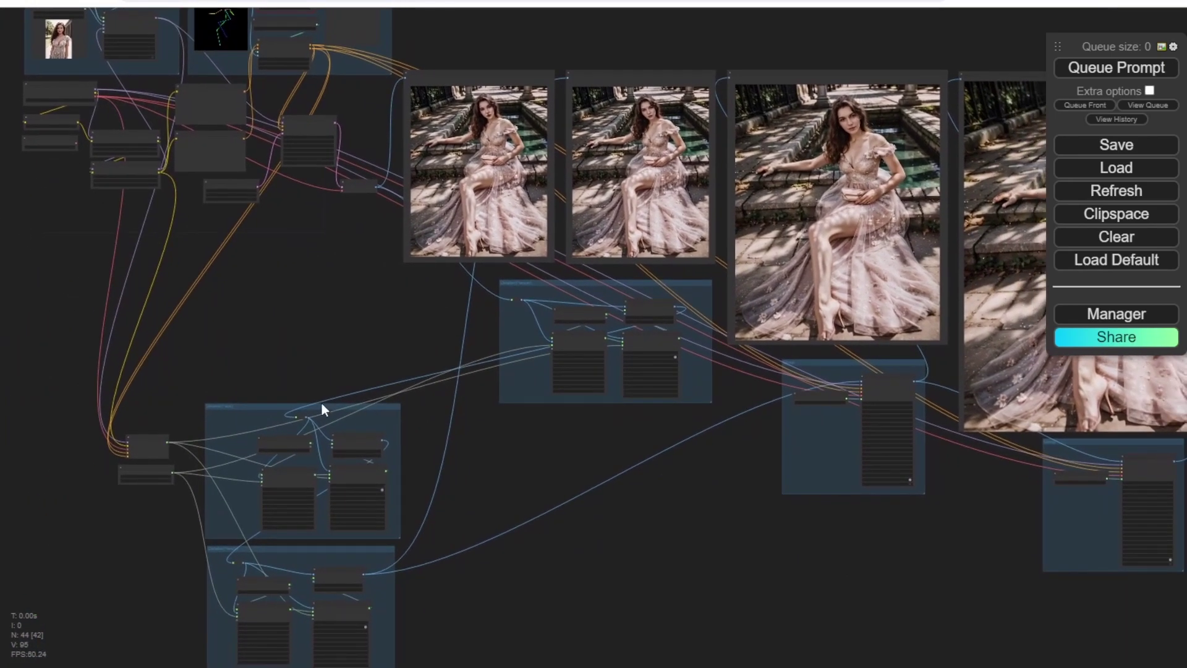
left_click_drag(230, 416, 538, 424)
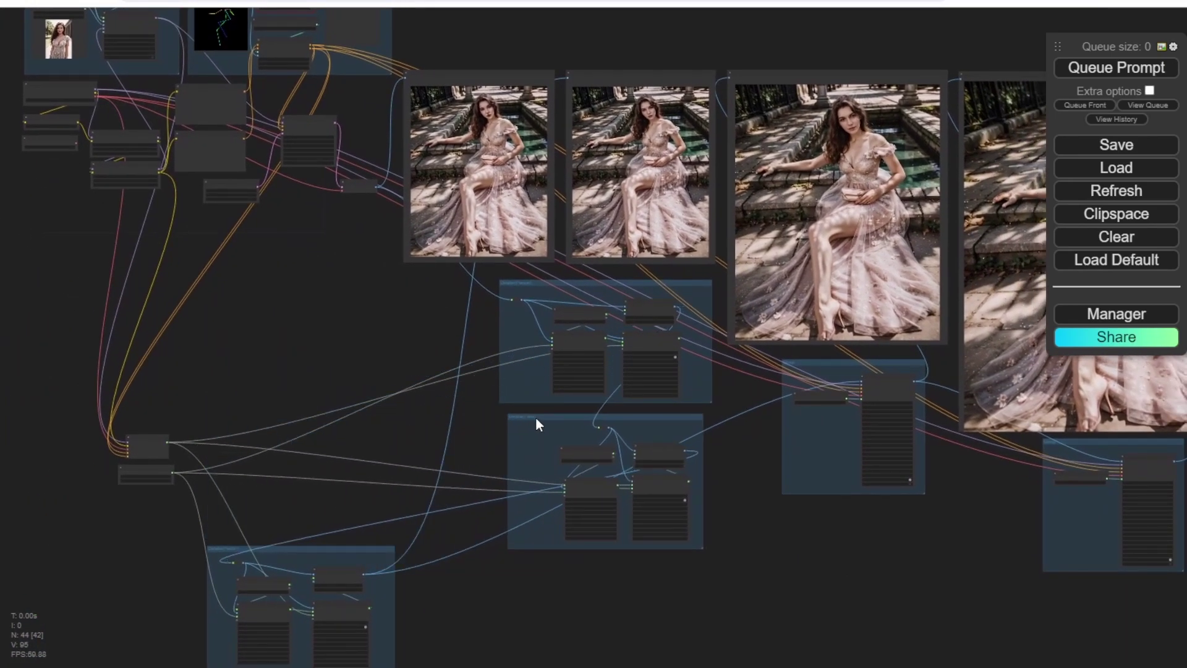
left_click_drag(272, 557, 581, 572)
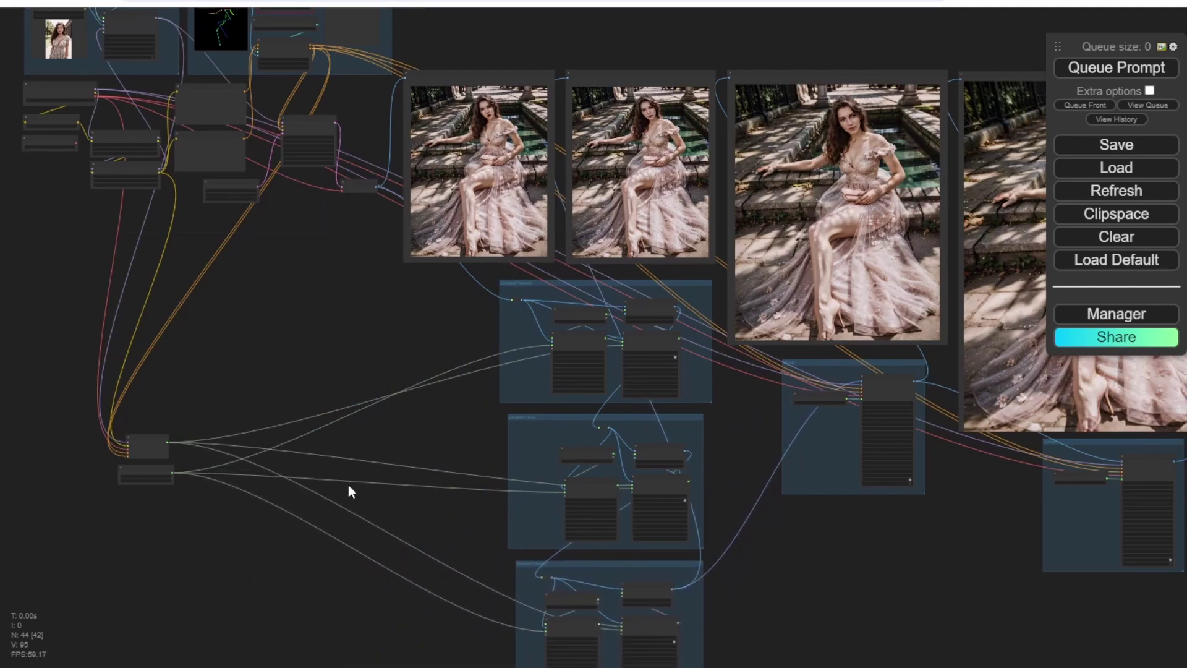
- Move the reroute and pipe nodes beside those groups, then view the three previews
left_click_drag(135, 438, 443, 416)
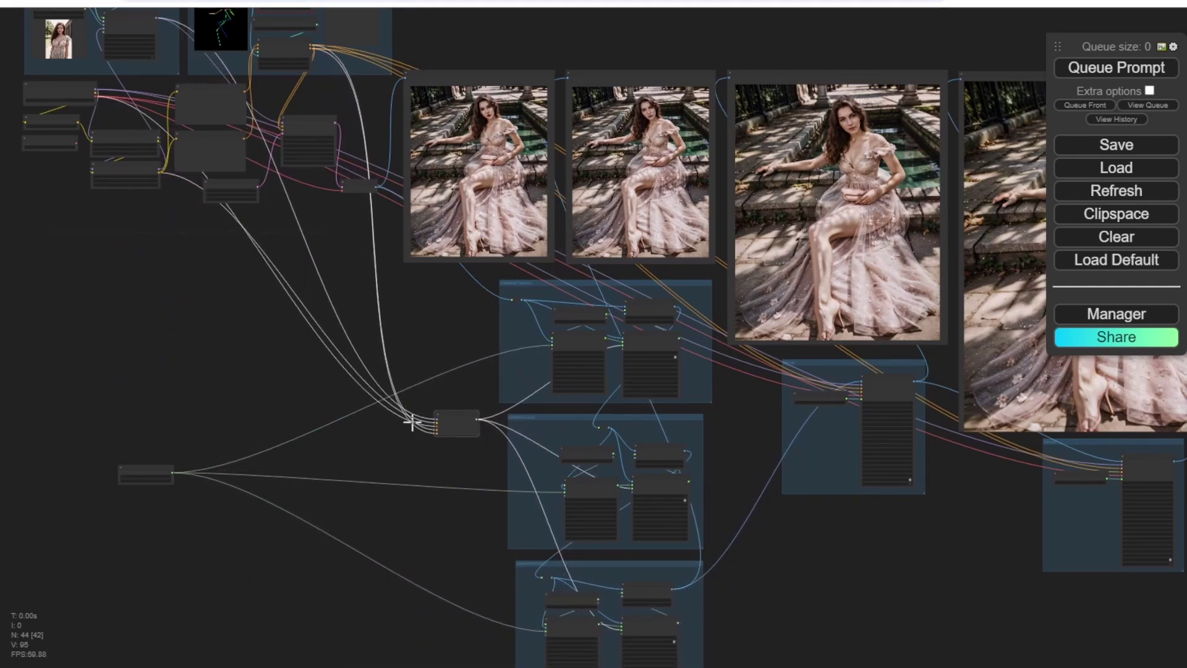
left_click_drag(141, 475, 454, 460)
left_click_drag(455, 344, 331, 436)
scroll(328, 428, "up", 10)
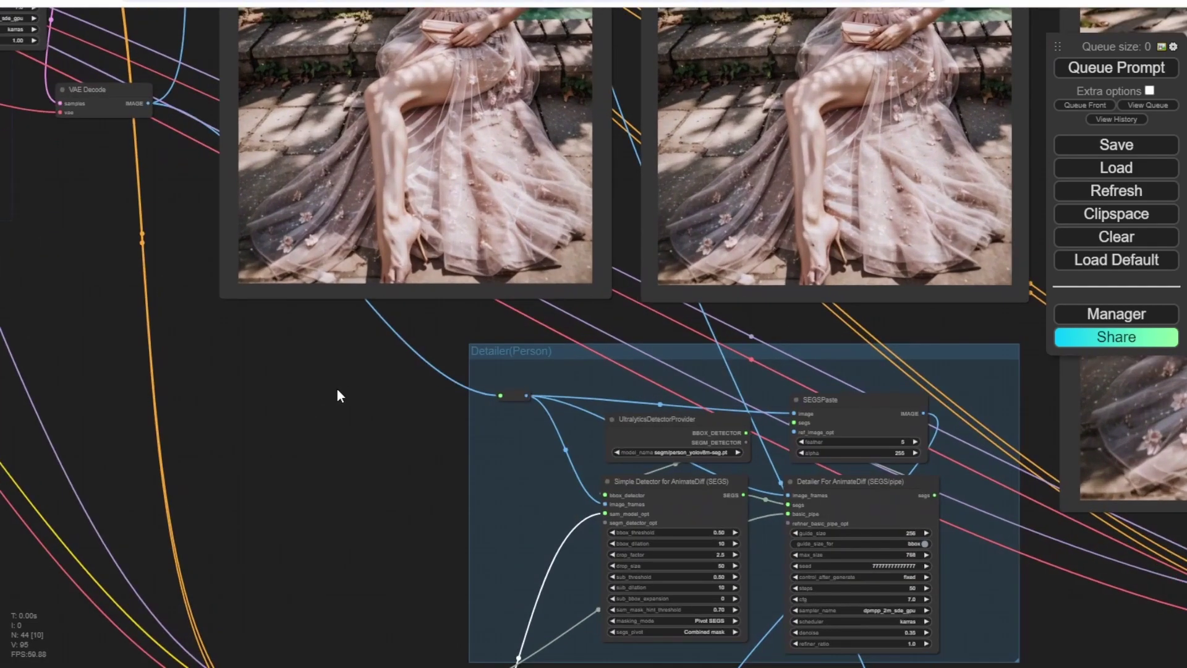
left_click_drag(336, 389, 130, 637)
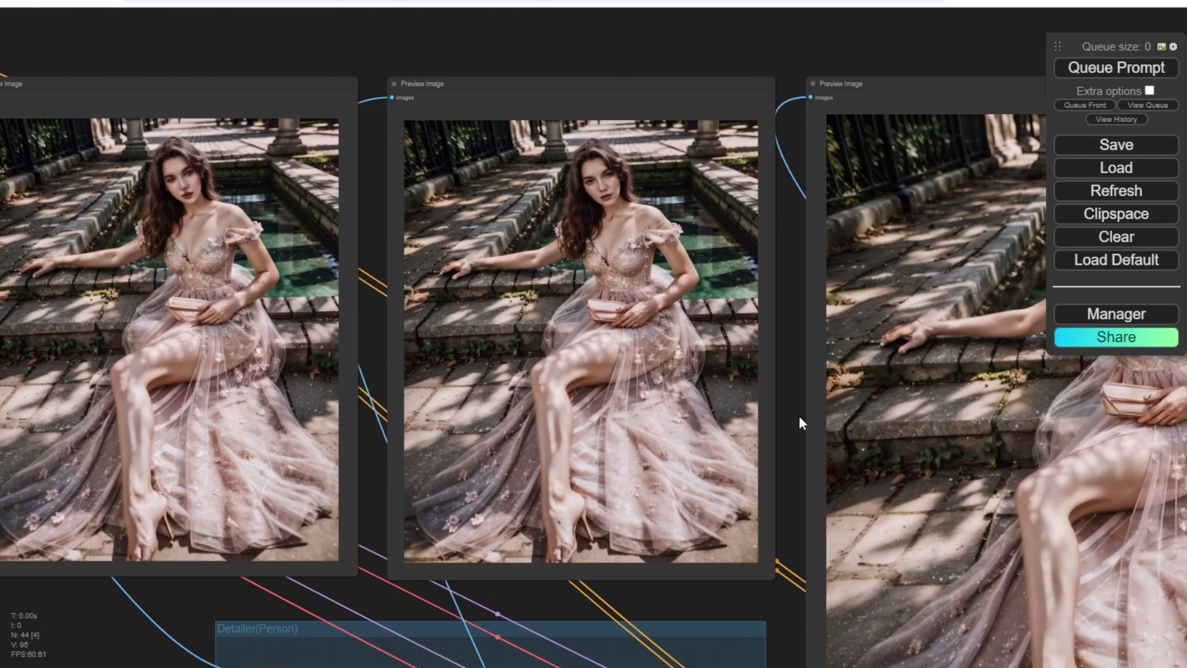
scroll(797, 418, "up", 4)
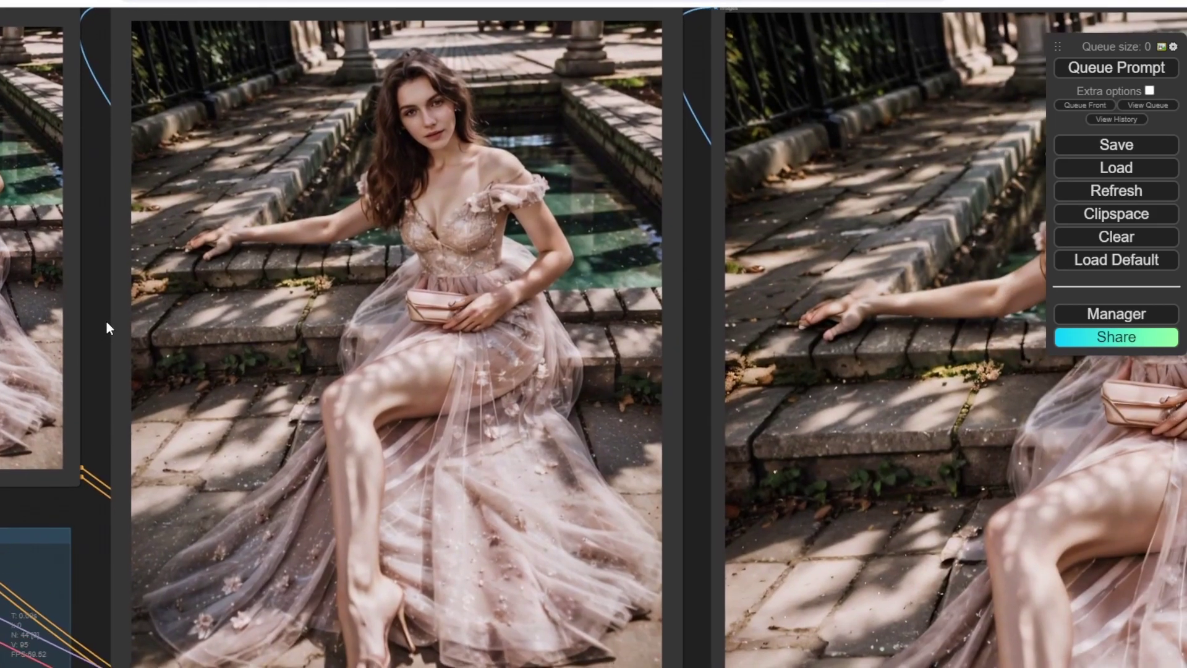
scroll(106, 321, "down", 3)
scroll(127, 340, "down", 1)
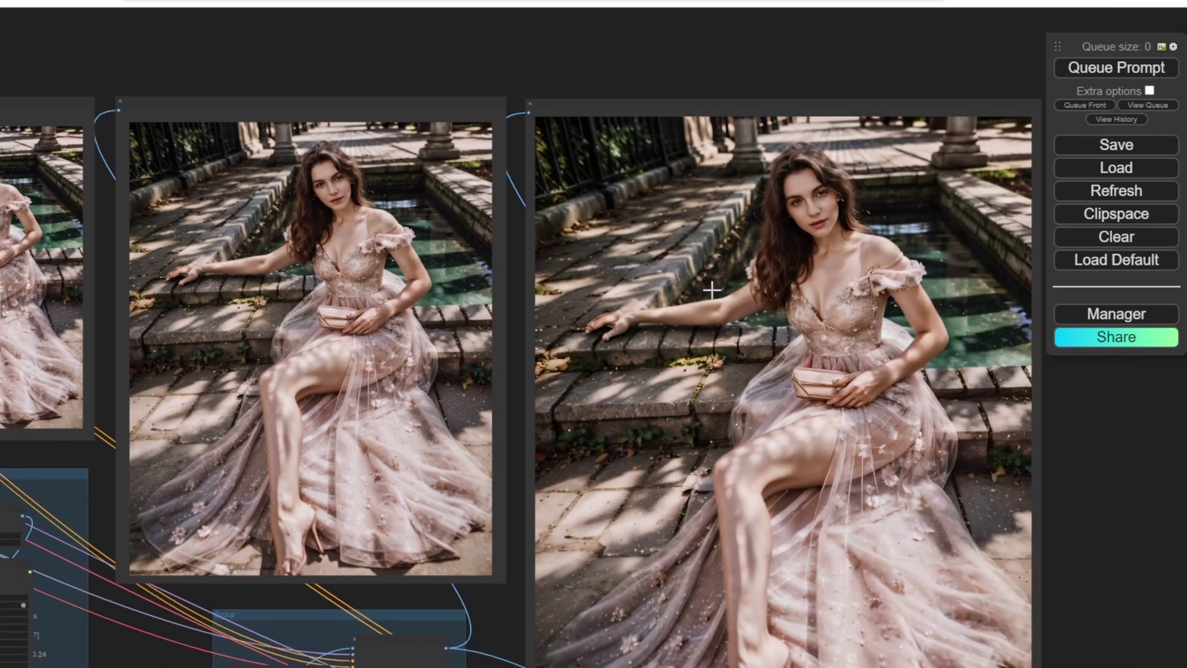
left_click_drag(1099, 449, 890, 378)
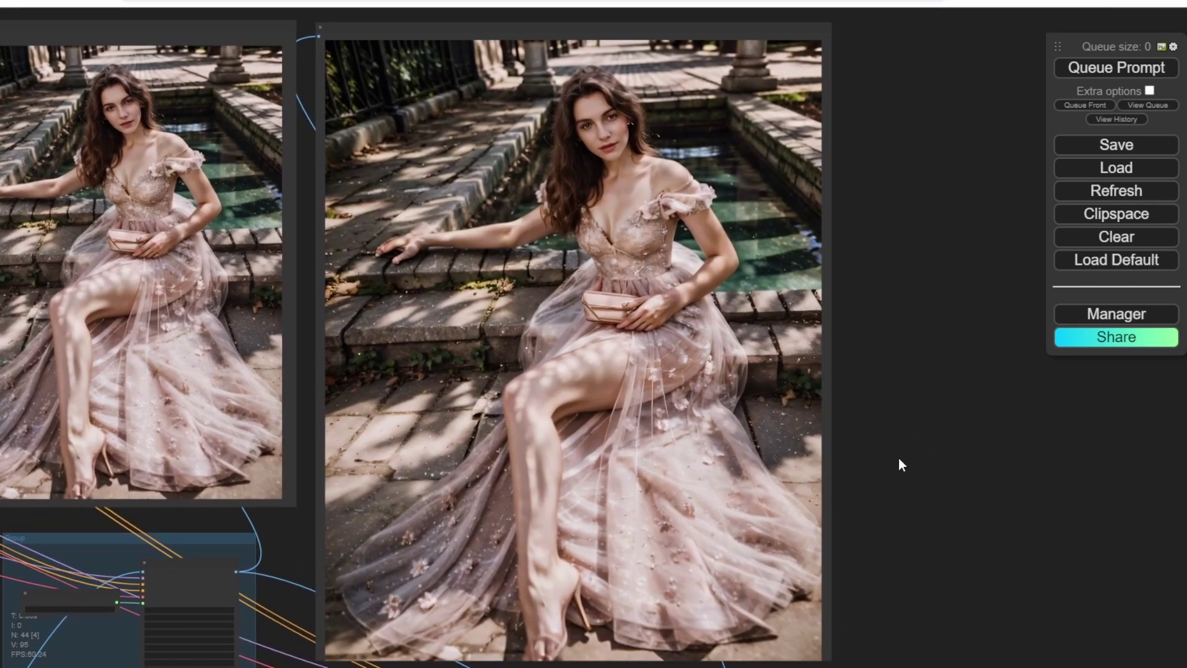
left_click_drag(896, 464, 970, 522)
scroll(971, 520, "down", 4)
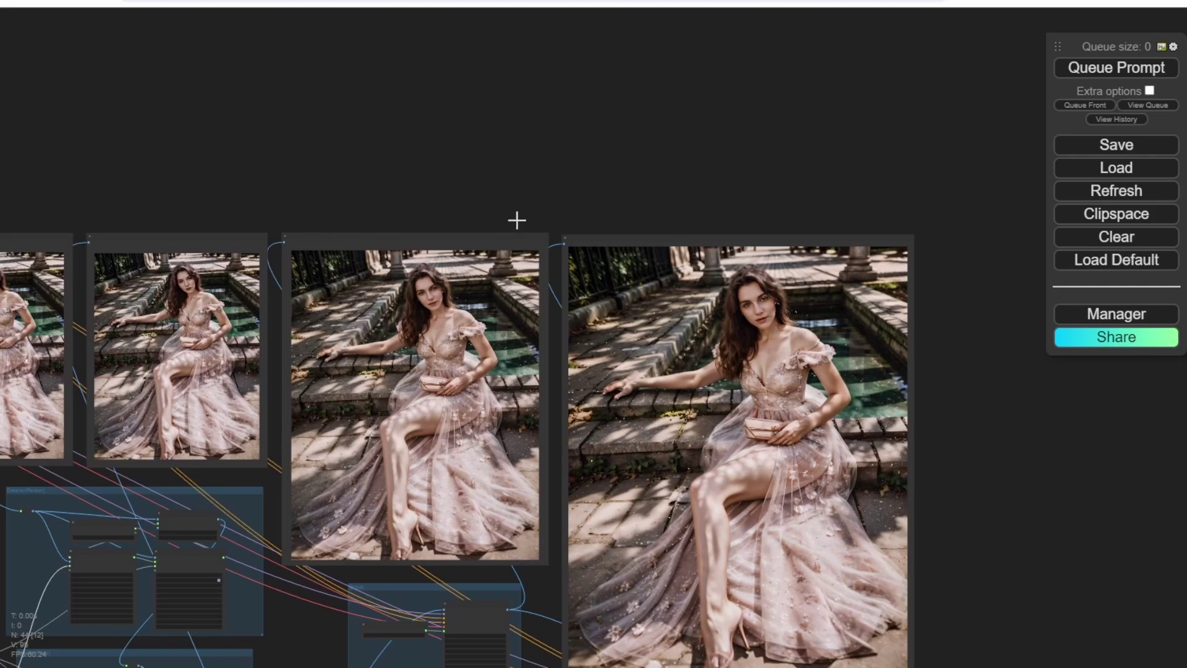
left_click_drag(442, 167, 588, 73)
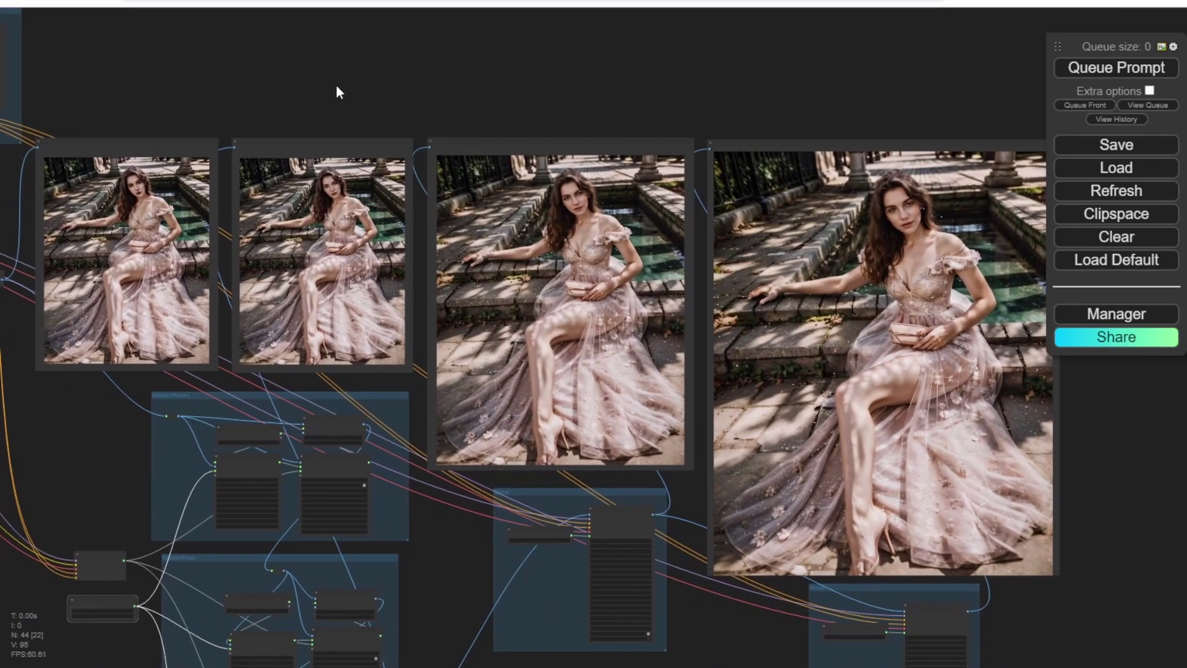
scroll(489, 253, "up", 12)
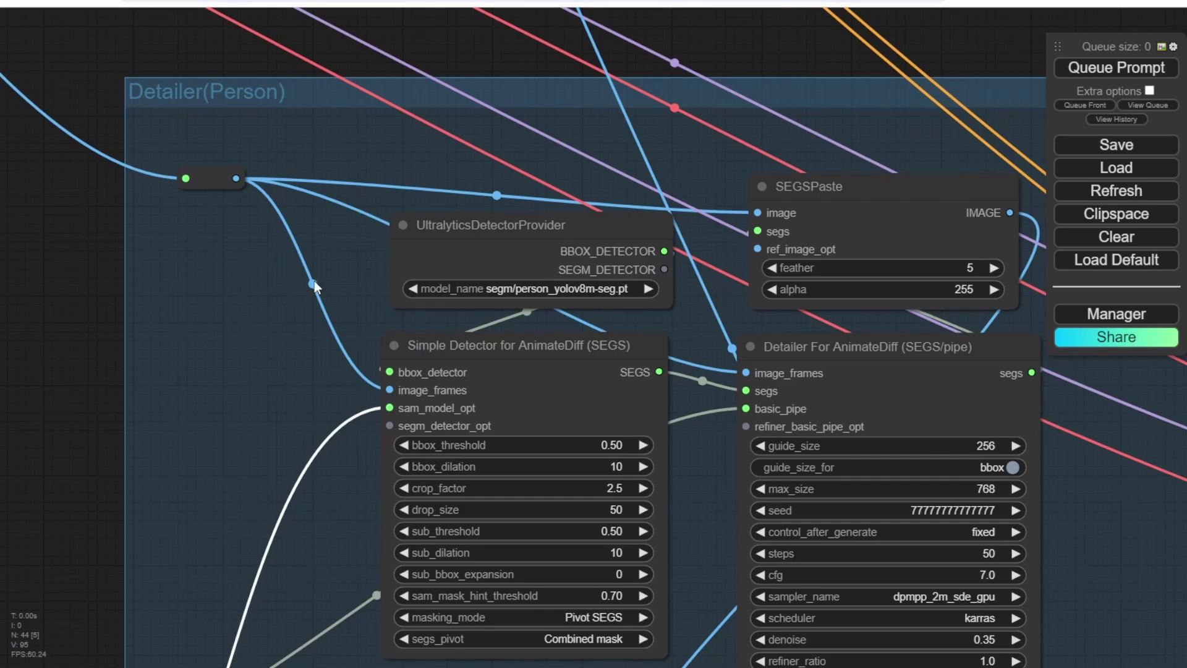
scroll(385, 308, "down", 8)
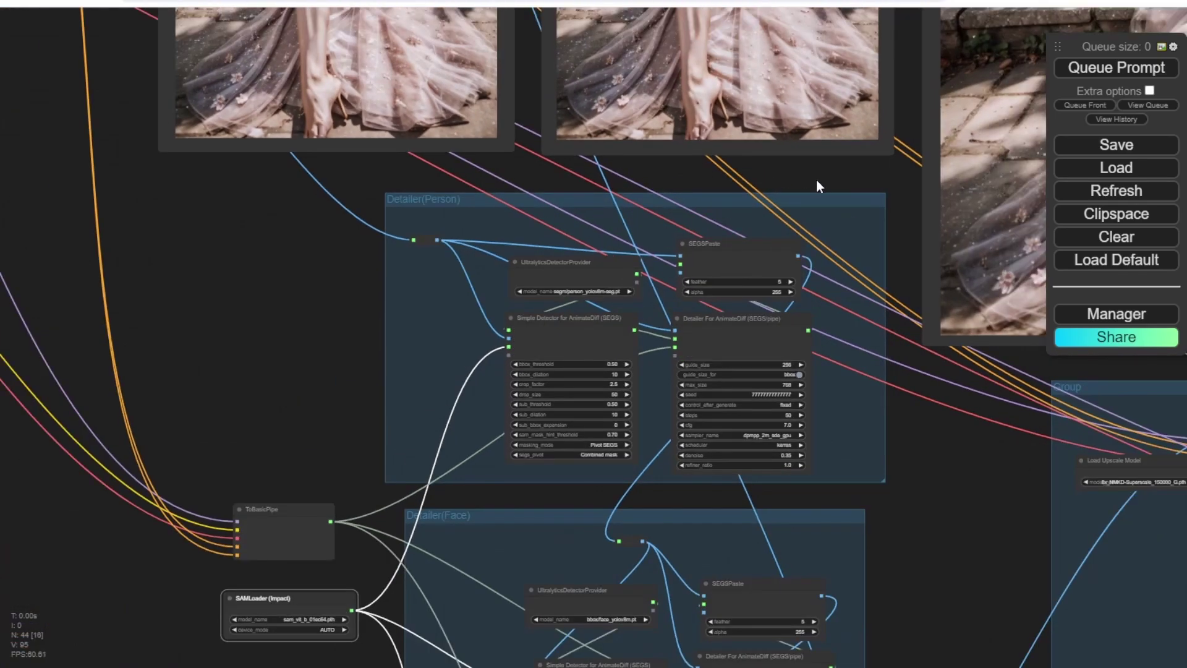
left_click_drag(817, 179, 851, 521)
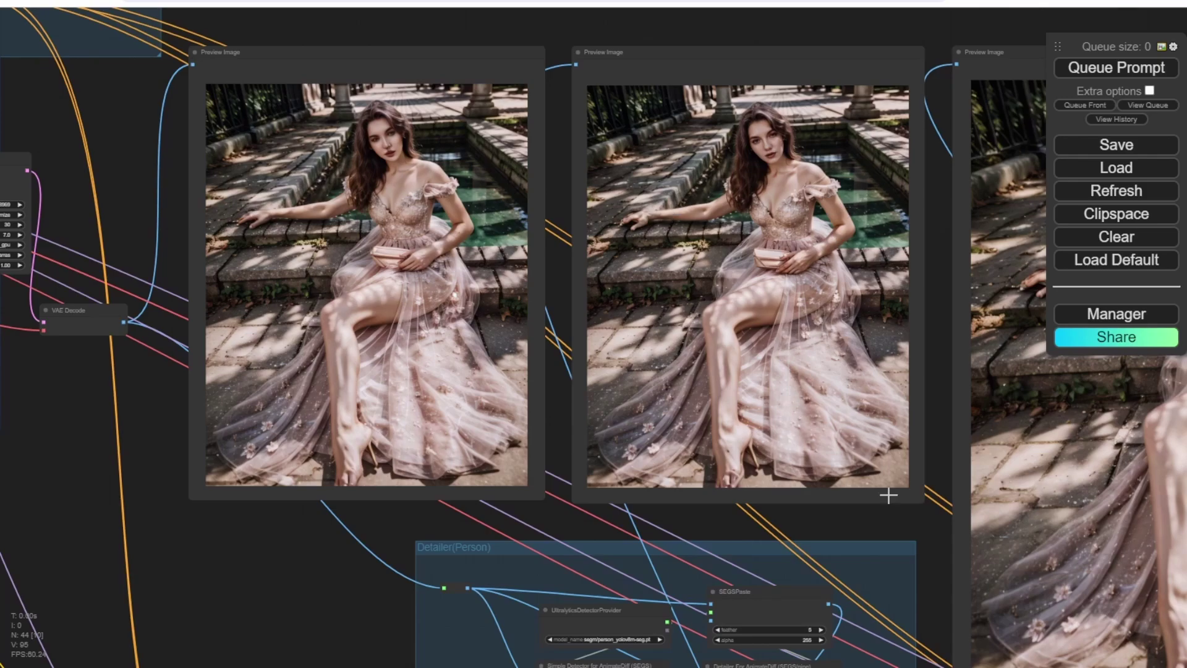
scroll(765, 334, "up", 9)
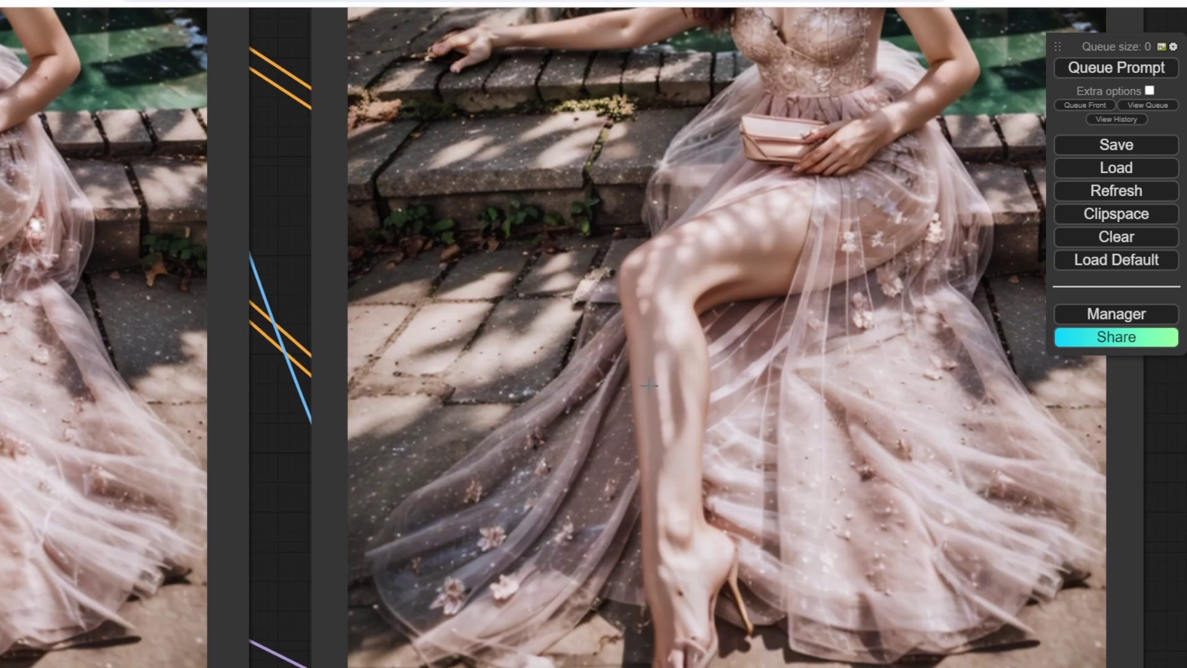
left_click_drag(298, 424, 644, 500)
scroll(741, 352, "down", 2)
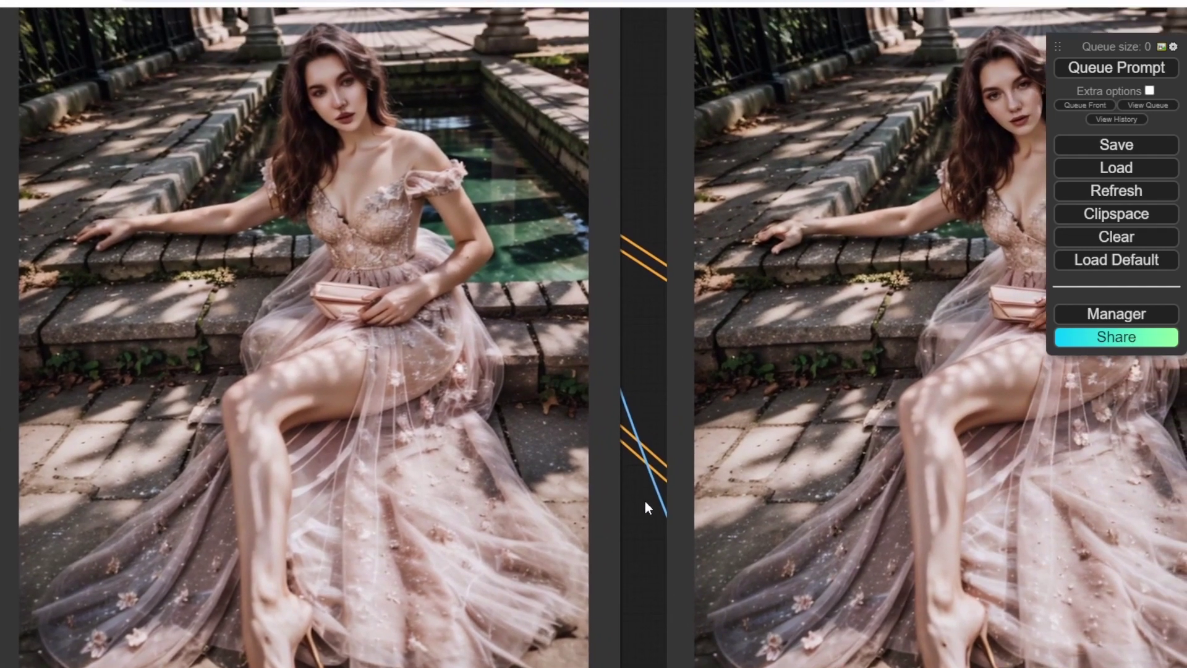
left_click_drag(651, 365, 512, 399)
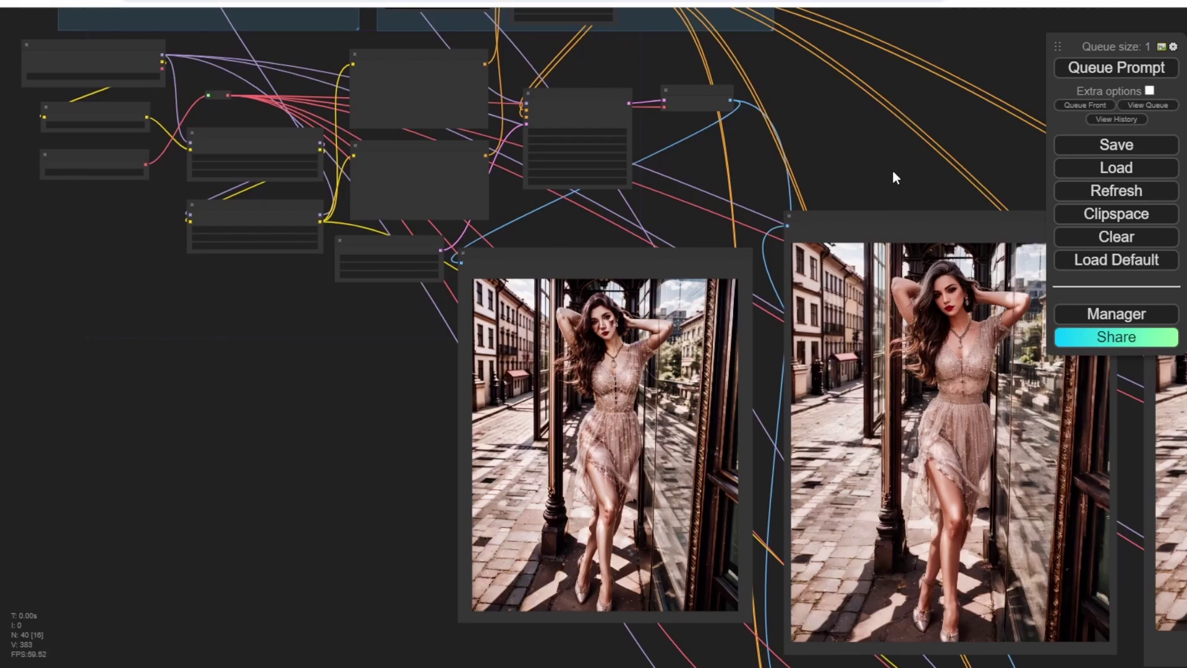
- Zoom into the third and first street-doorway previews to examine them
left_click_drag(892, 178, 561, 116)
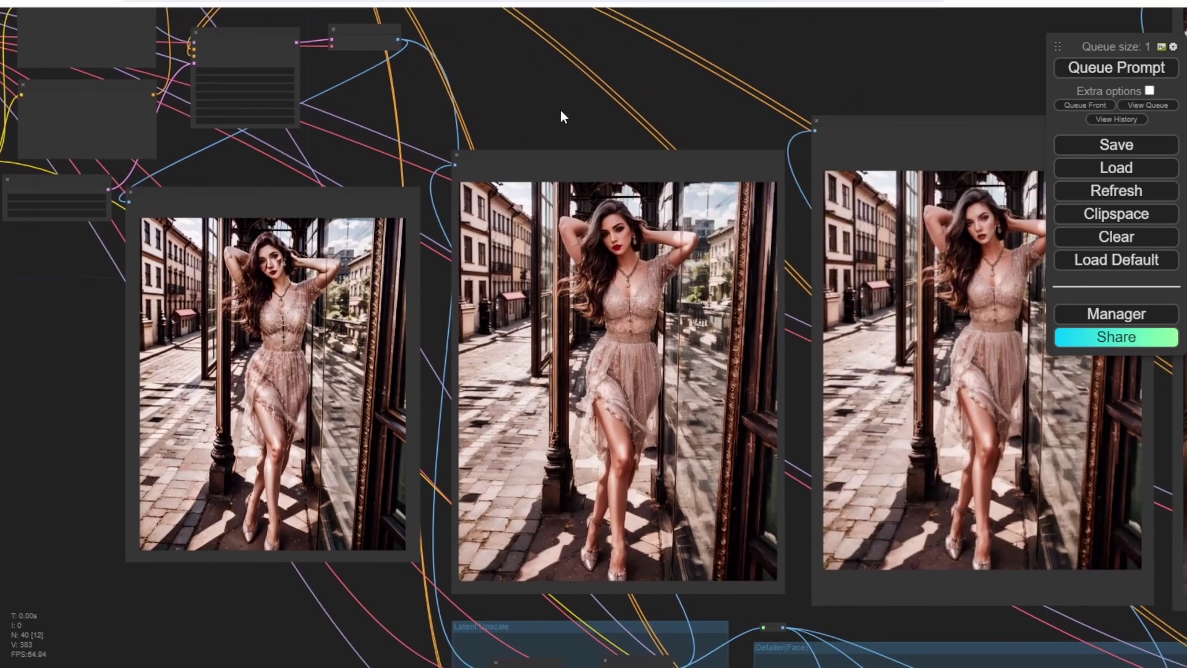
scroll(667, 216, "up", 5)
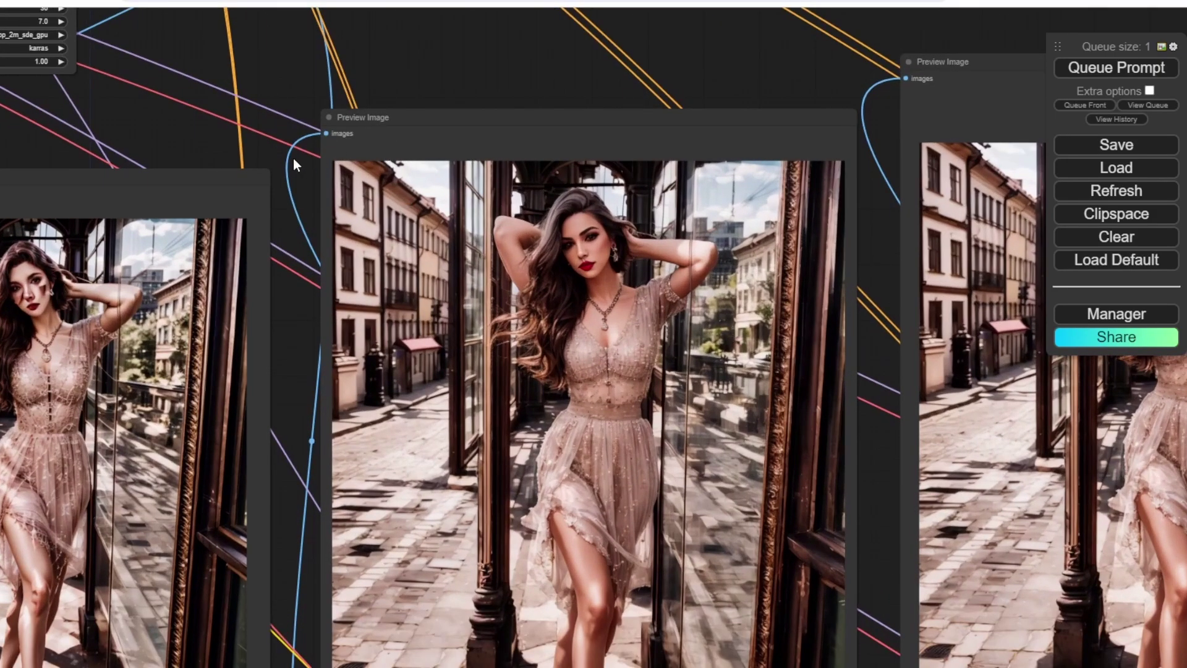
left_click_drag(201, 147, 530, 99)
scroll(418, 221, "up", 2)
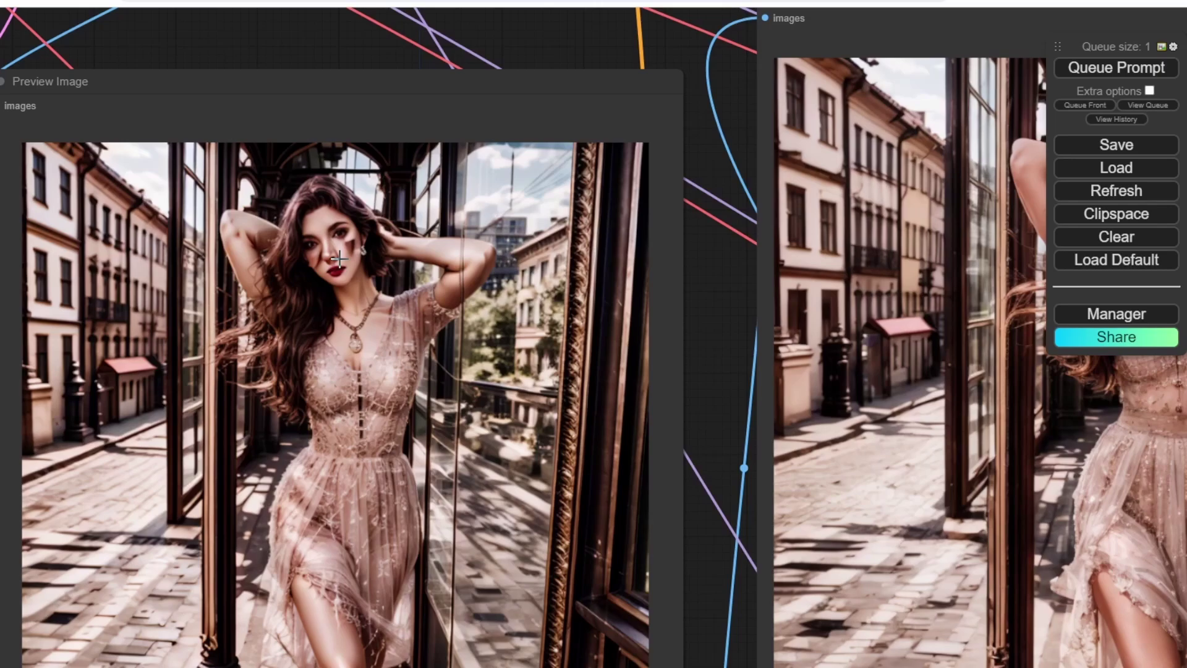
scroll(399, 262, "down", 4)
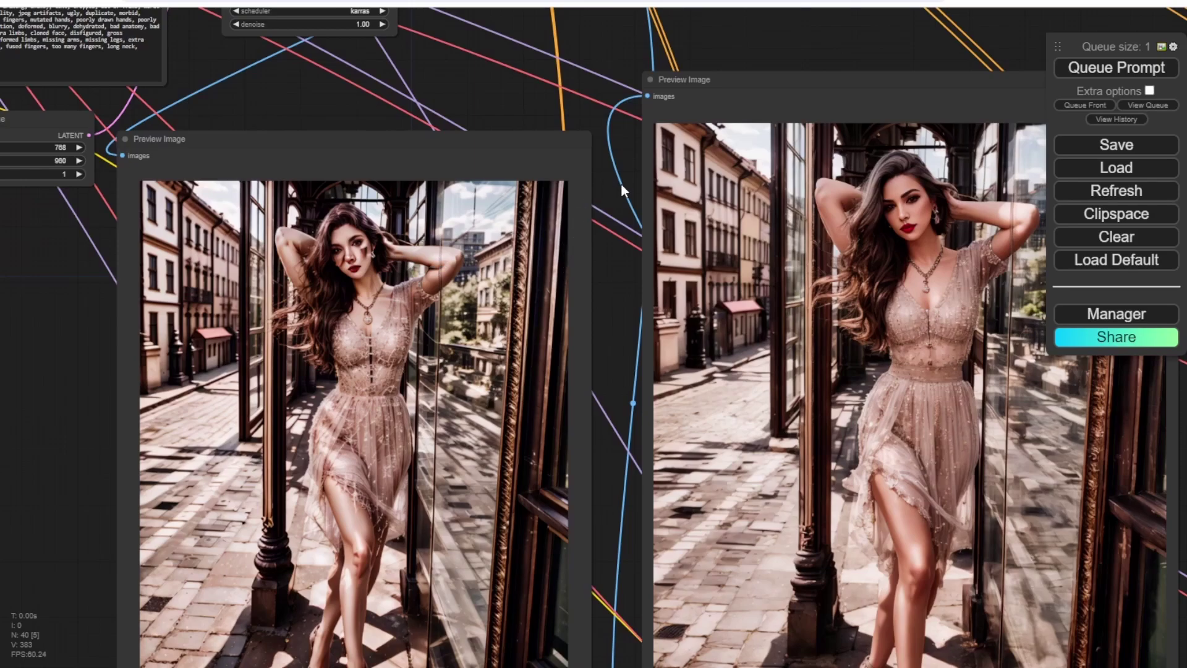
scroll(619, 214, "up", 3)
- Compare the street-doorway previews side by side, ending on the right-hand upscaled version
left_click_drag(618, 214, 379, 136)
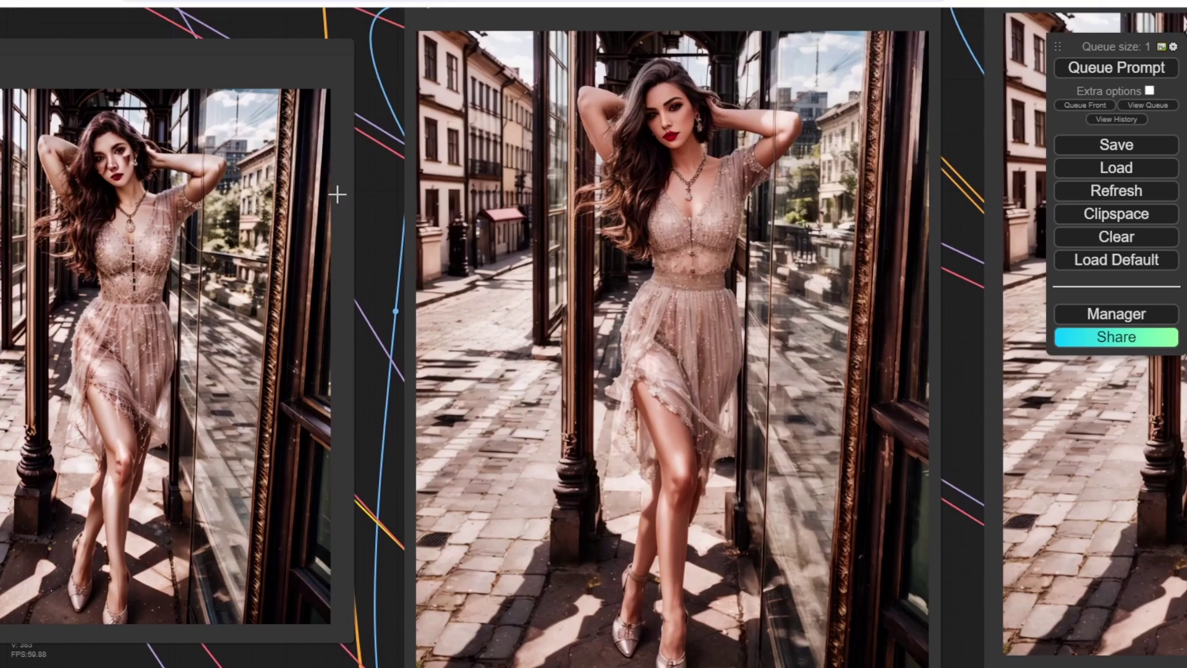
left_click_drag(395, 175, 574, 167)
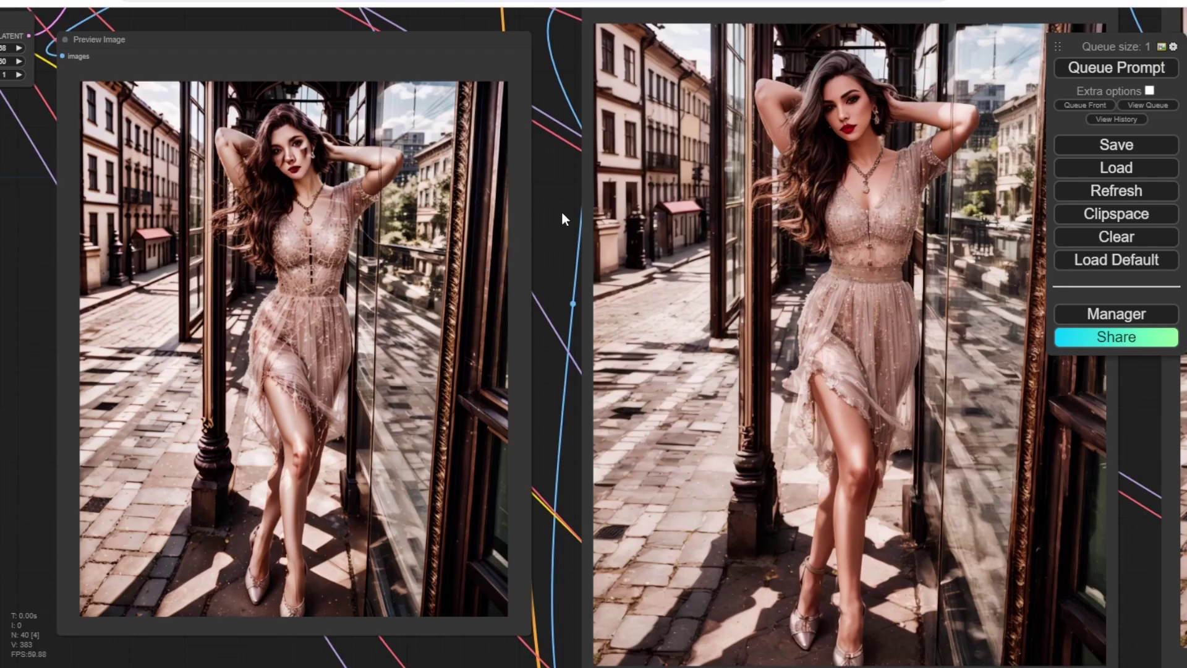
left_click_drag(561, 210, 276, 246)
scroll(275, 246, "down", 3)
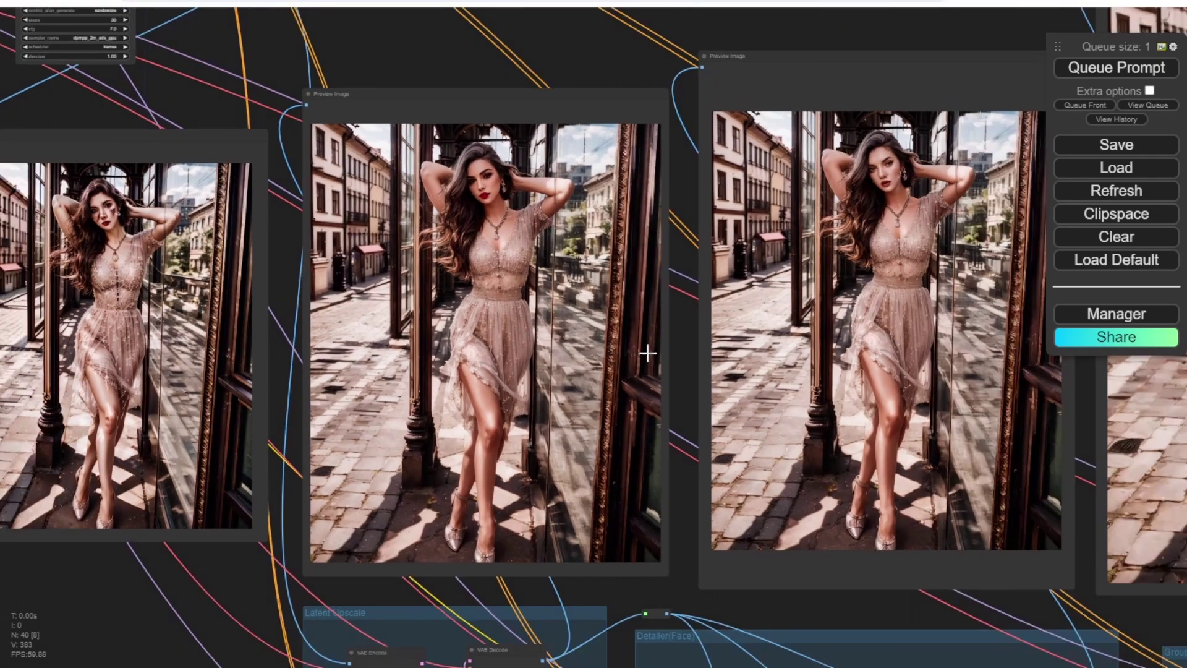
left_click_drag(697, 358, 726, 357)
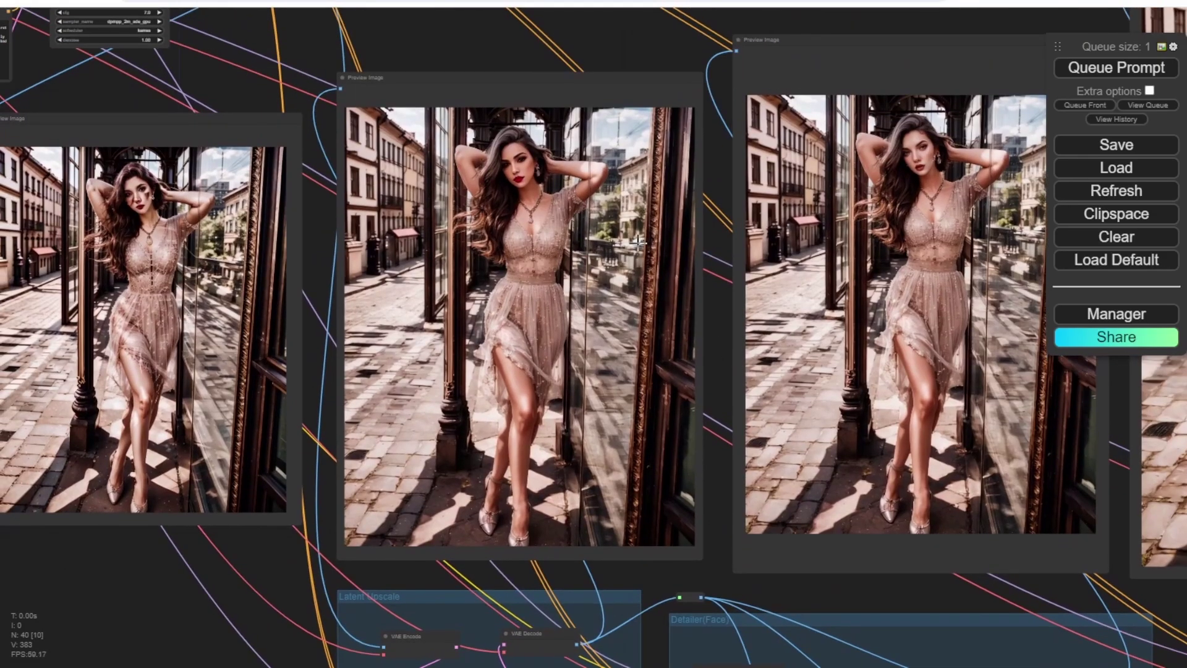
left_click_drag(722, 184, 507, 177)
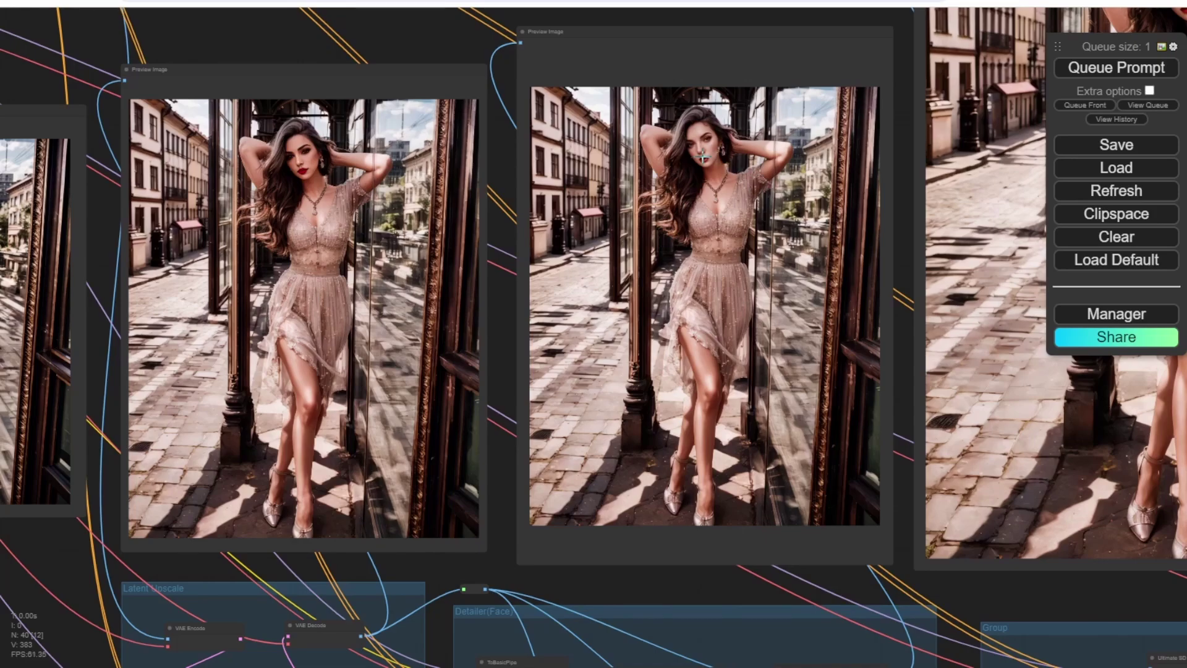
scroll(708, 155, "up", 4)
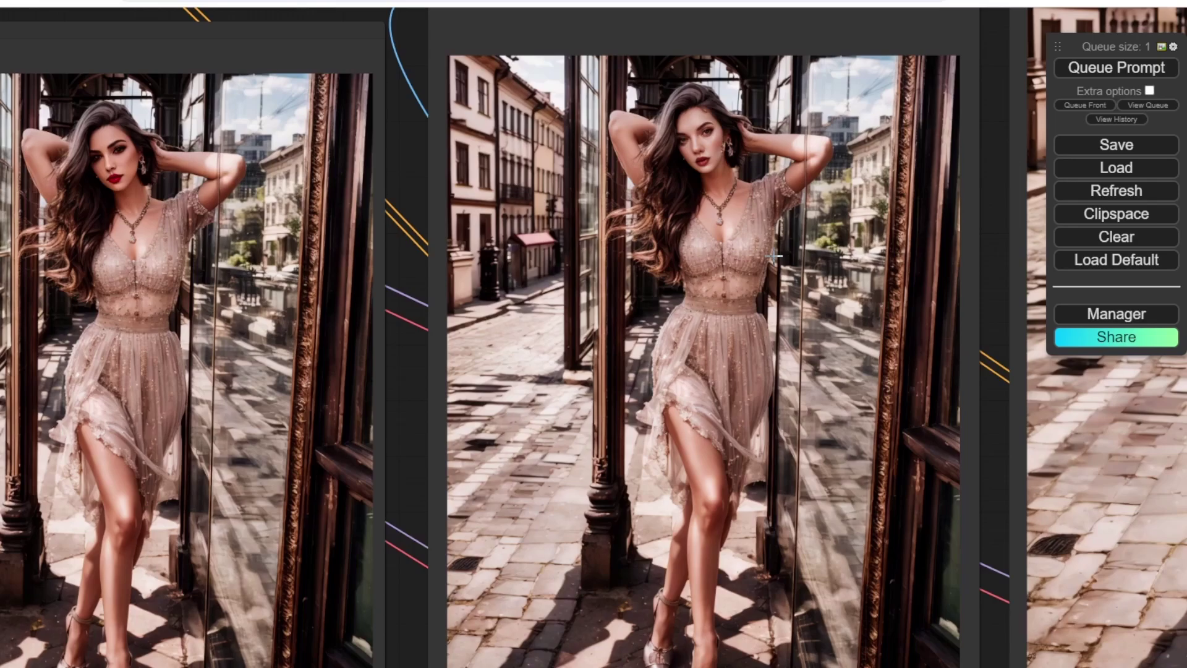
scroll(776, 253, "down", 4)
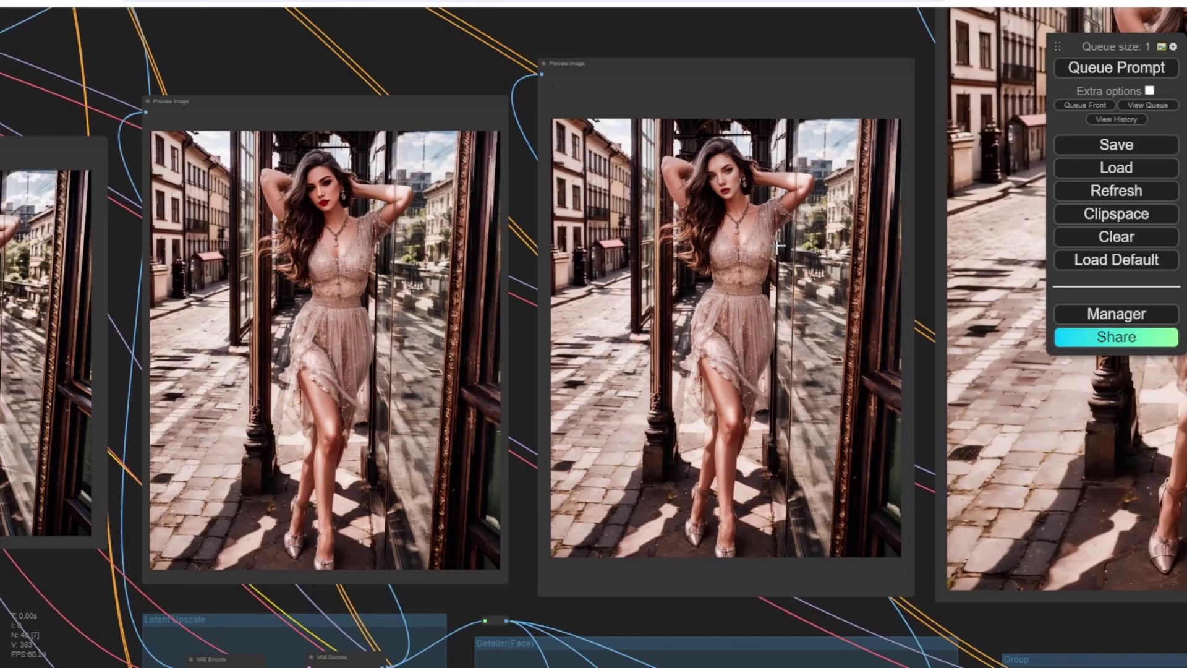
scroll(779, 247, "down", 2)
scroll(646, 462, "up", 4)
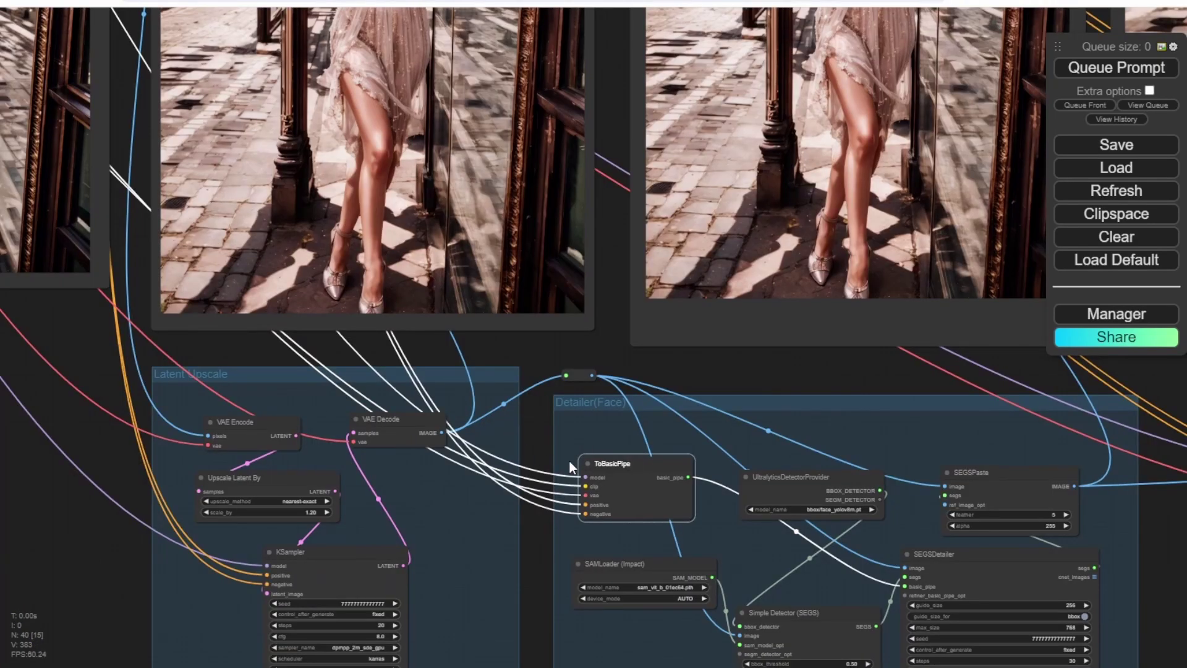
scroll(599, 463, "up", 3)
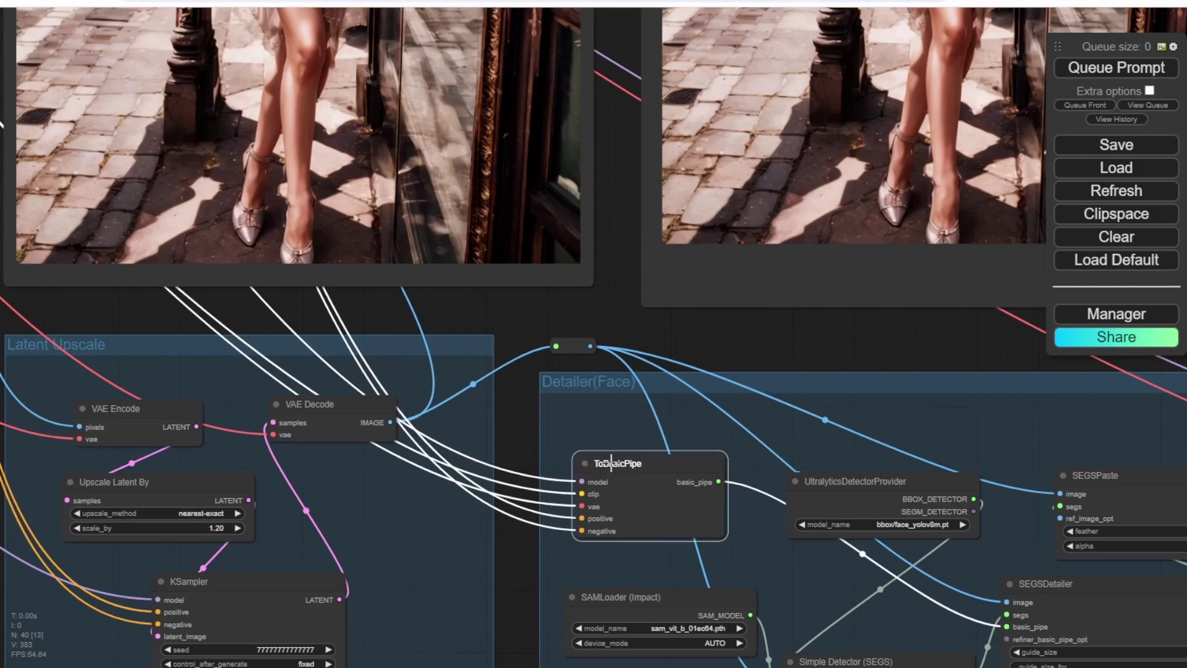
scroll(513, 328, "down", 5)
left_click_drag(514, 321, 858, 476)
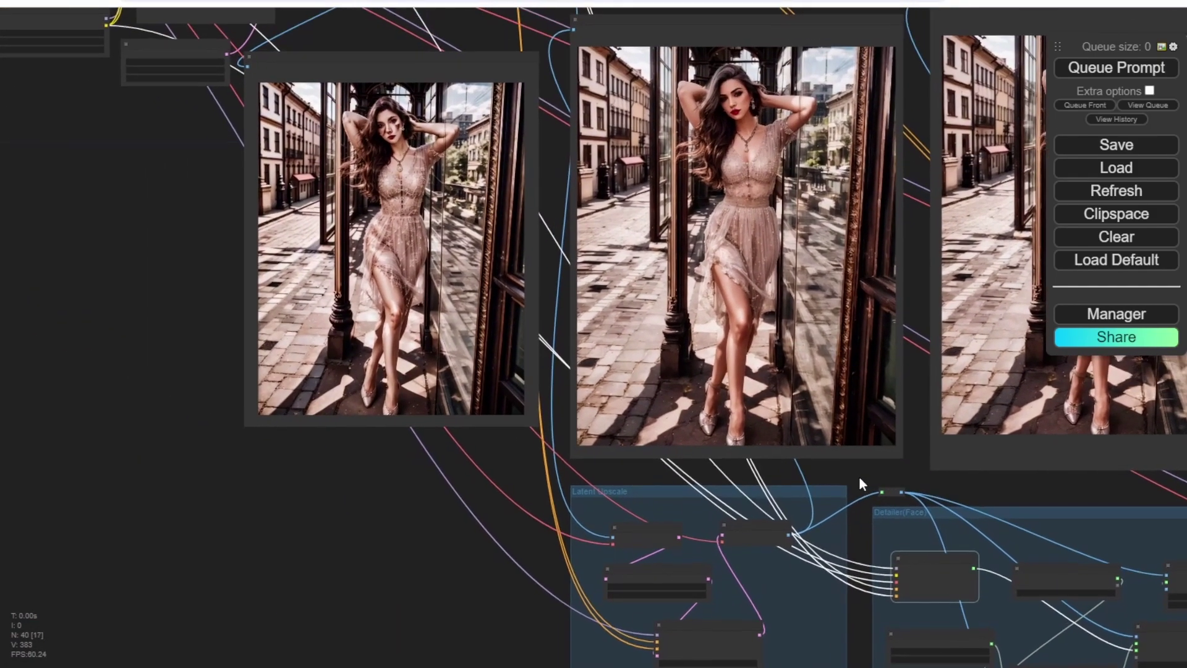
left_click_drag(912, 559, 151, 206)
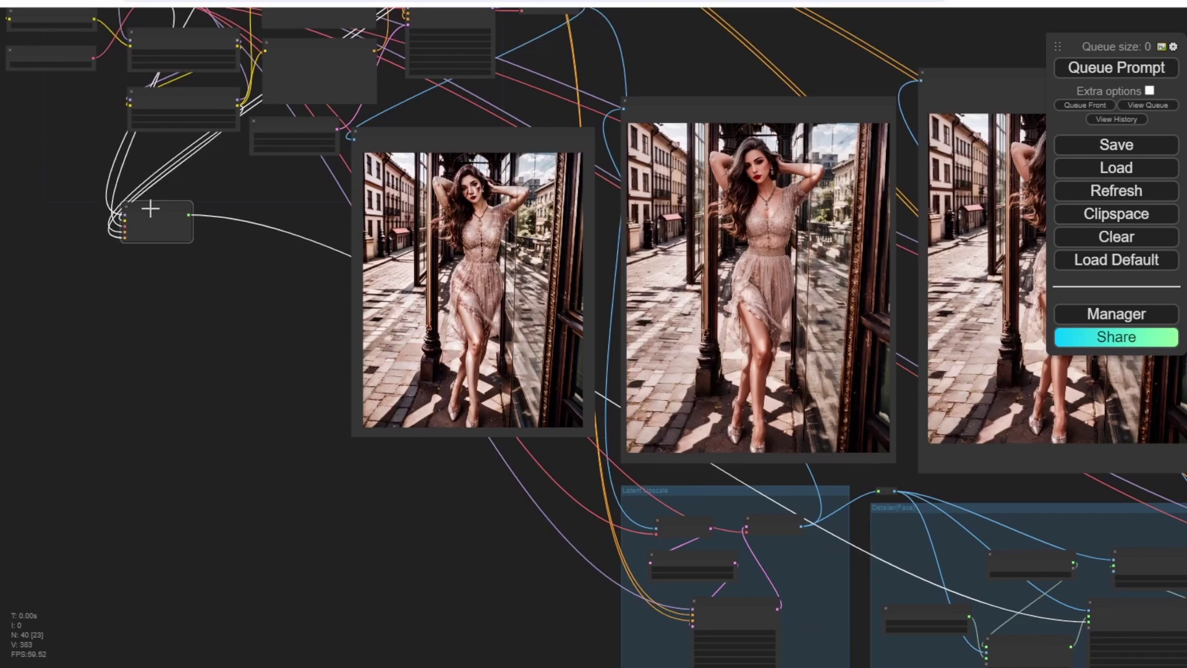
left_click_drag(237, 302, 478, 540)
left_click_drag(406, 456, 533, 134)
scroll(533, 133, "up", 10)
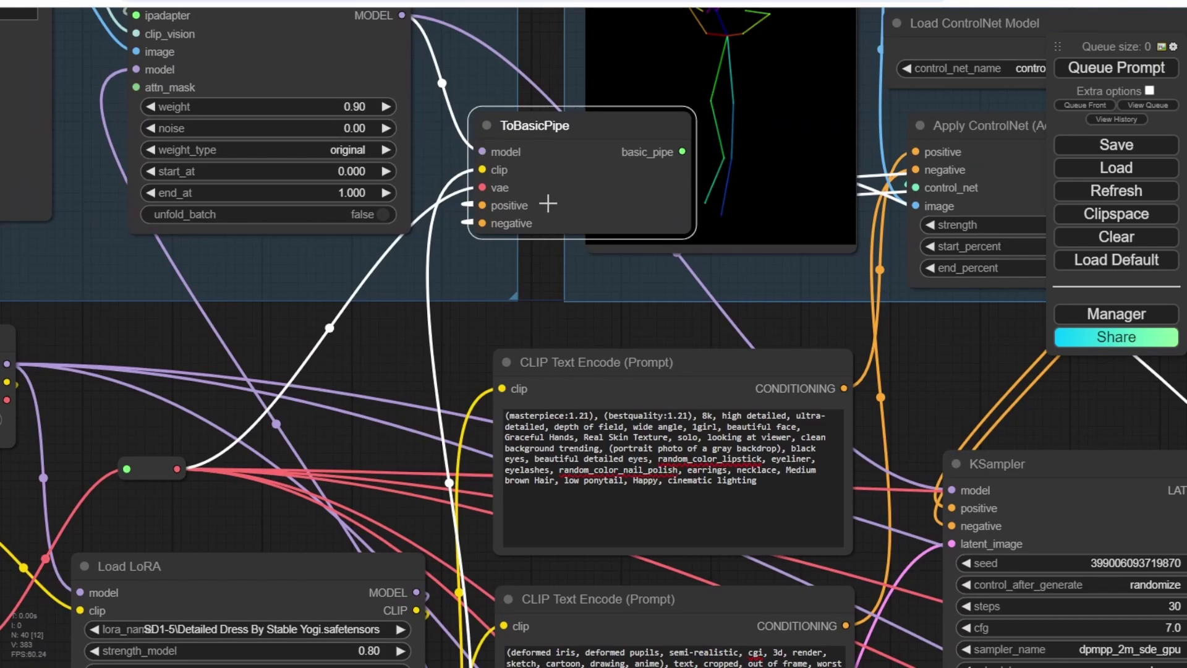
scroll(547, 201, "down", 8)
scroll(545, 202, "down", 4)
left_click_drag(554, 188, 518, 556)
left_click_drag(548, 625, 290, 278)
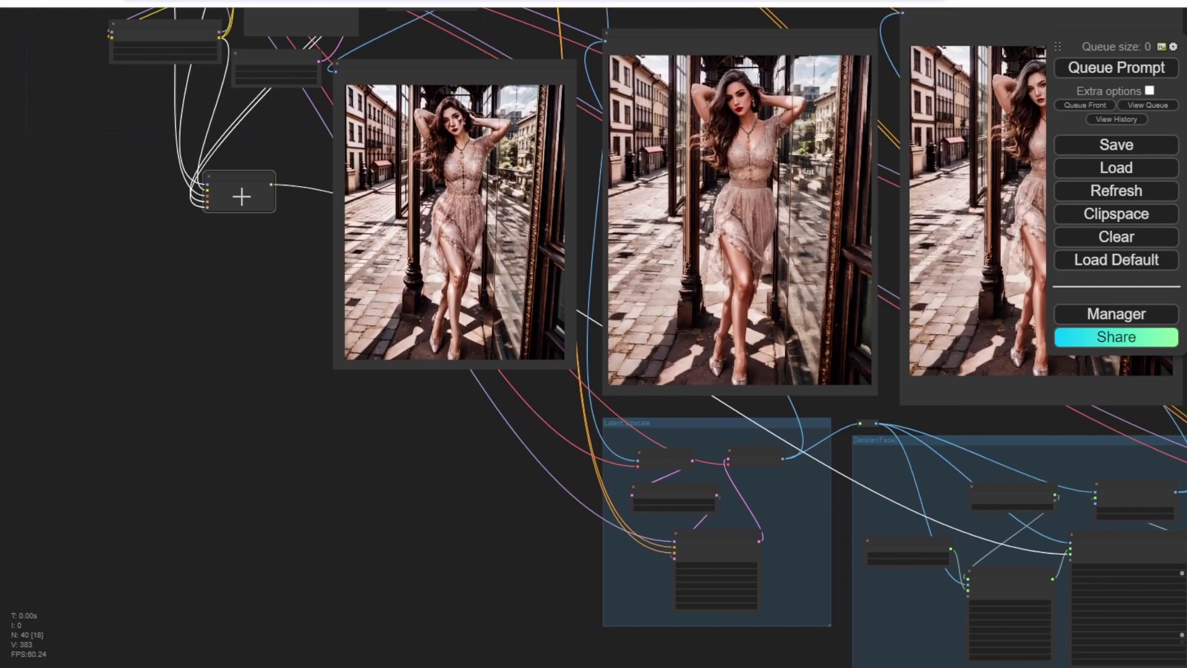
left_click_drag(241, 196, 910, 486)
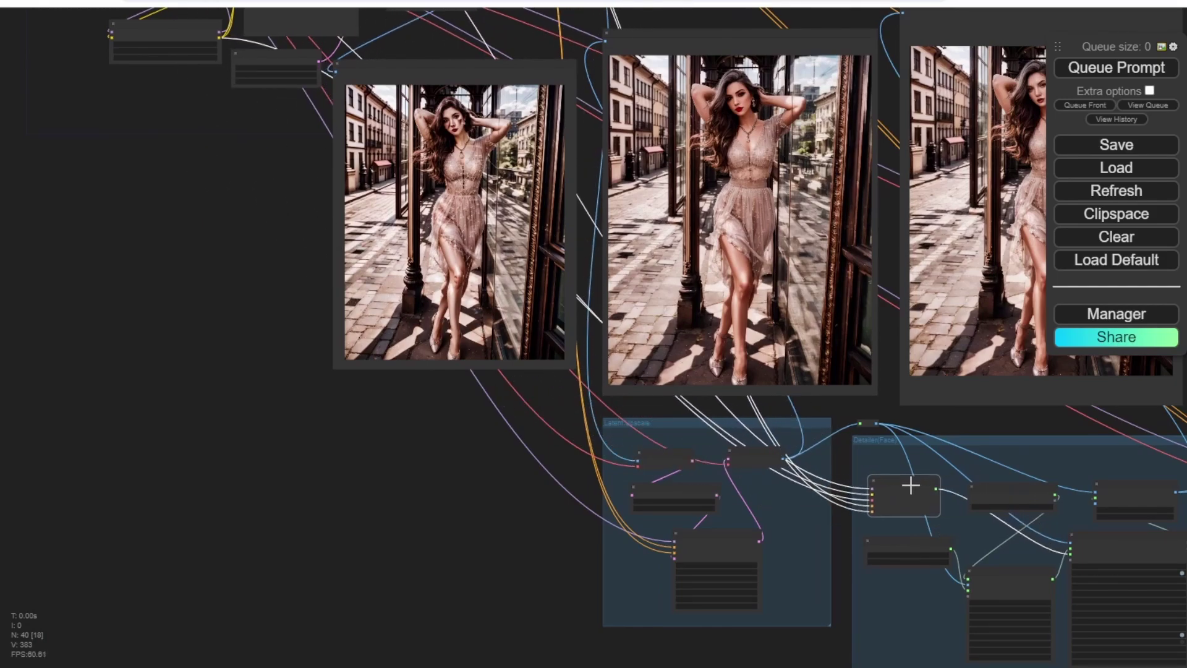
scroll(933, 418, "up", 5)
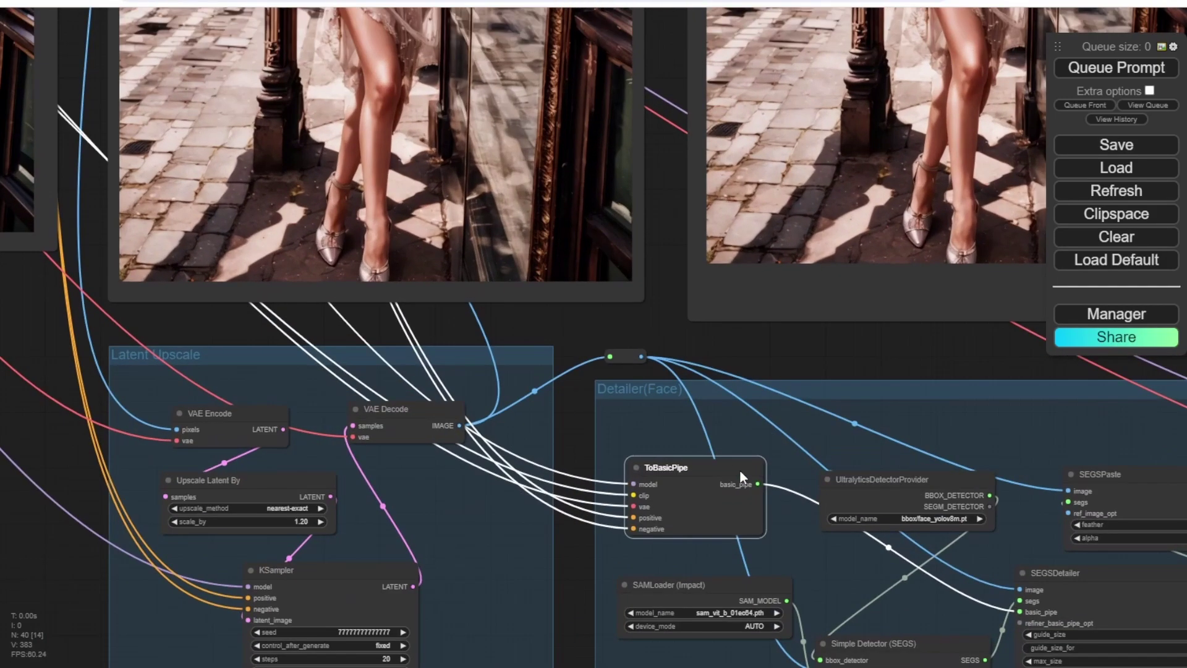
left_click_drag(739, 469, 743, 480)
left_click(794, 433)
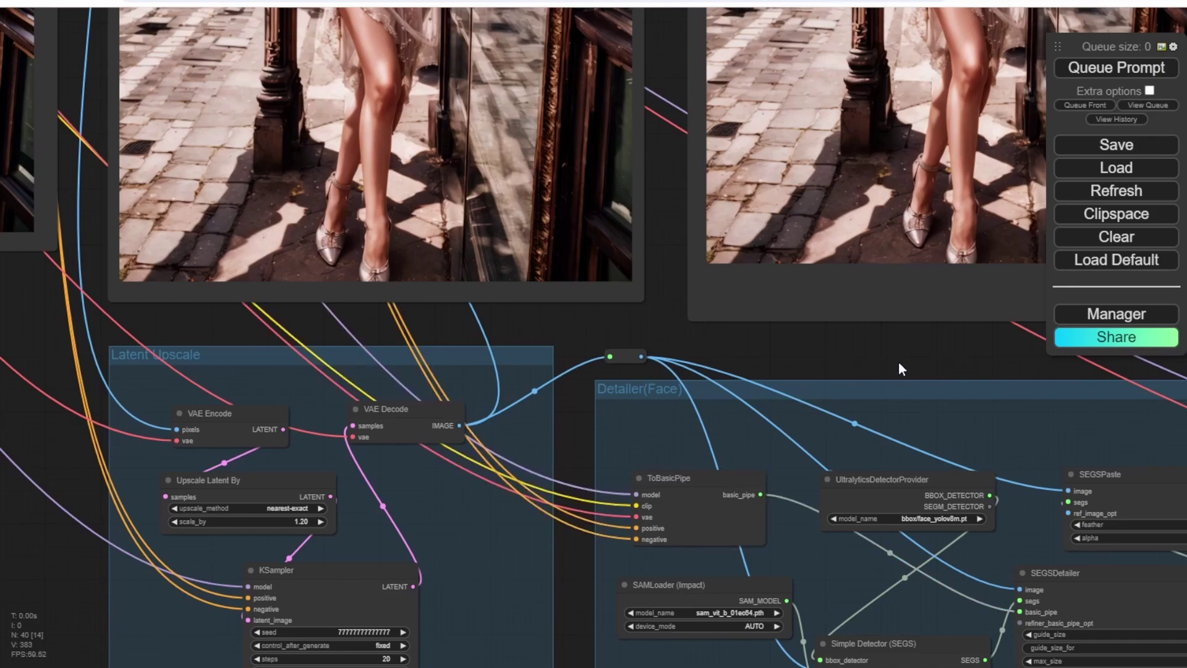
scroll(897, 363, "down", 5)
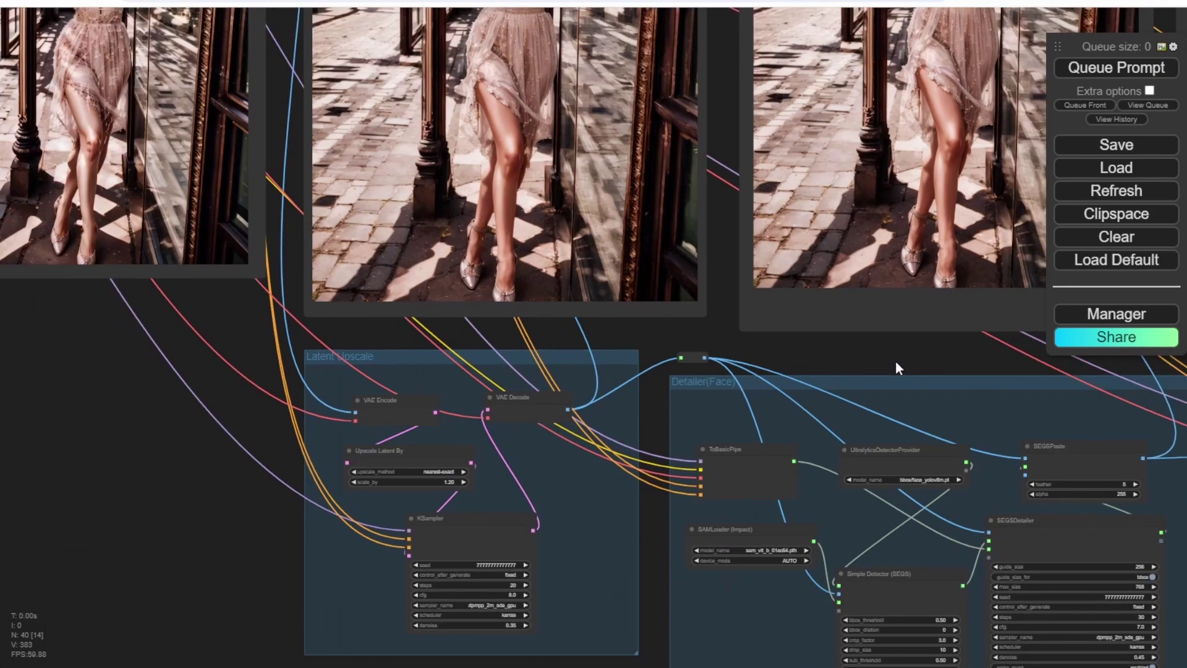
scroll(632, 508, "up", 3)
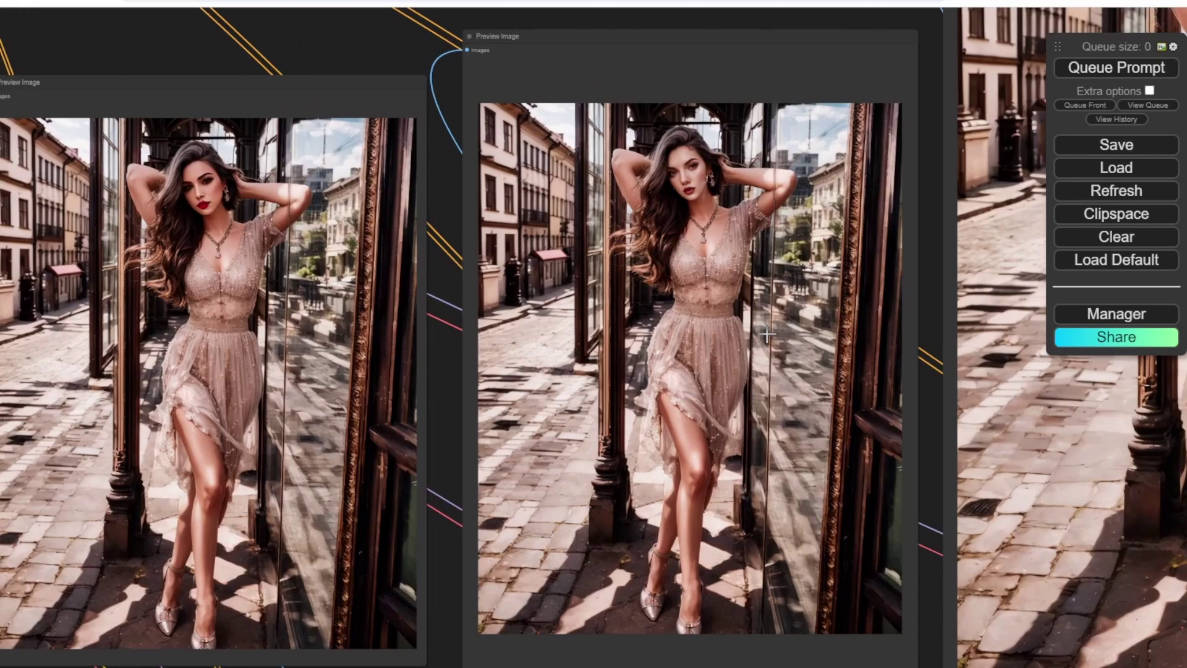
scroll(748, 325, "up", 1)
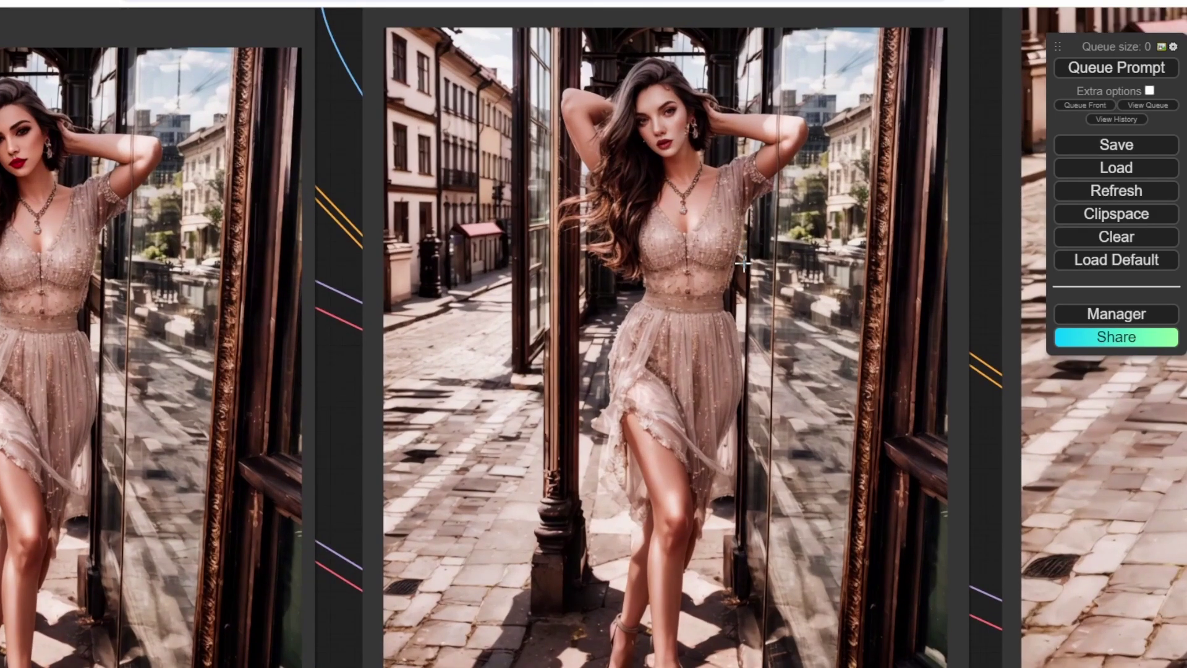
scroll(759, 348, "down", 4)
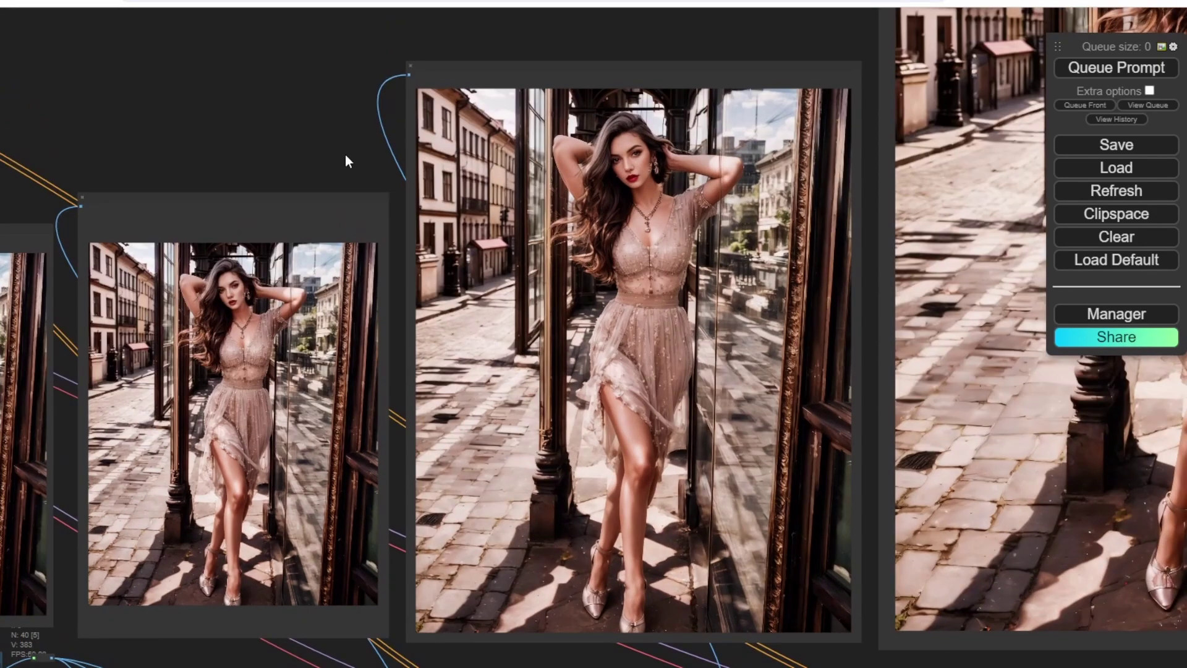
scroll(581, 241, "up", 3)
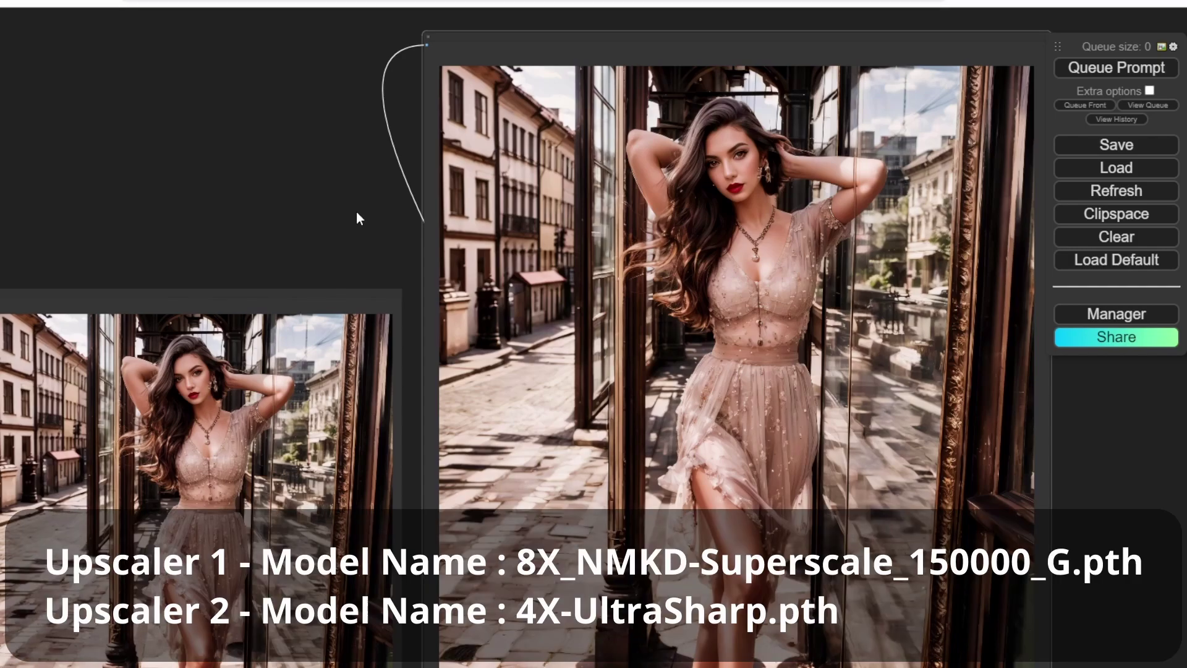
scroll(358, 217, "down", 1)
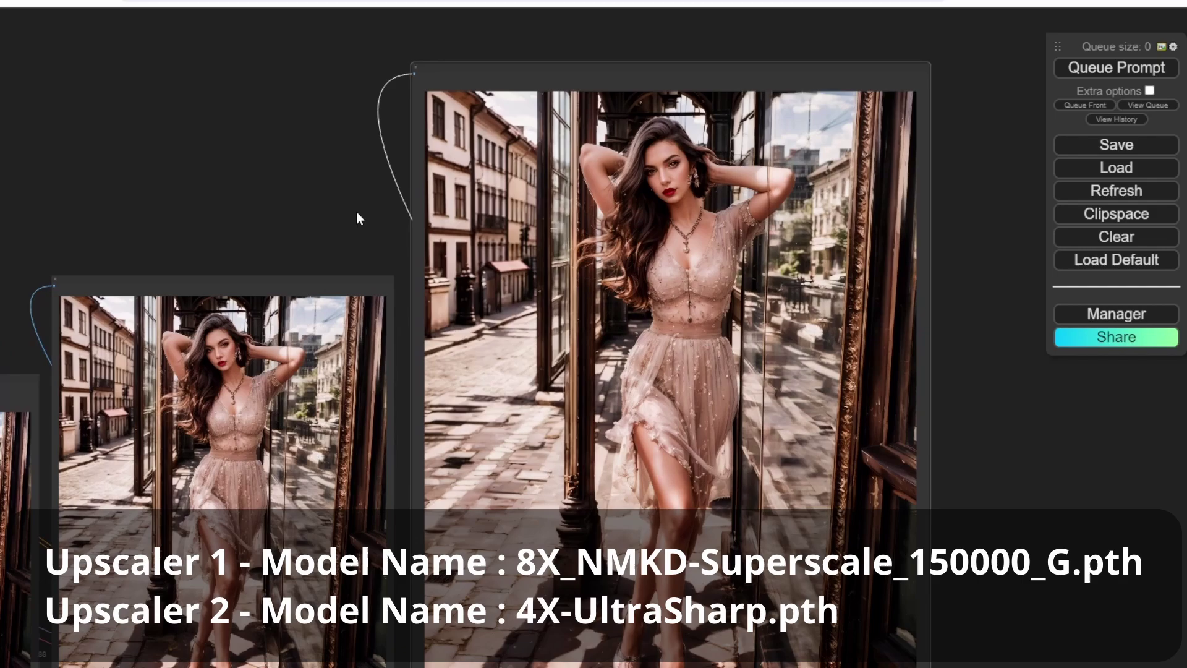
scroll(358, 218, "down", 3)
scroll(355, 217, "down", 2)
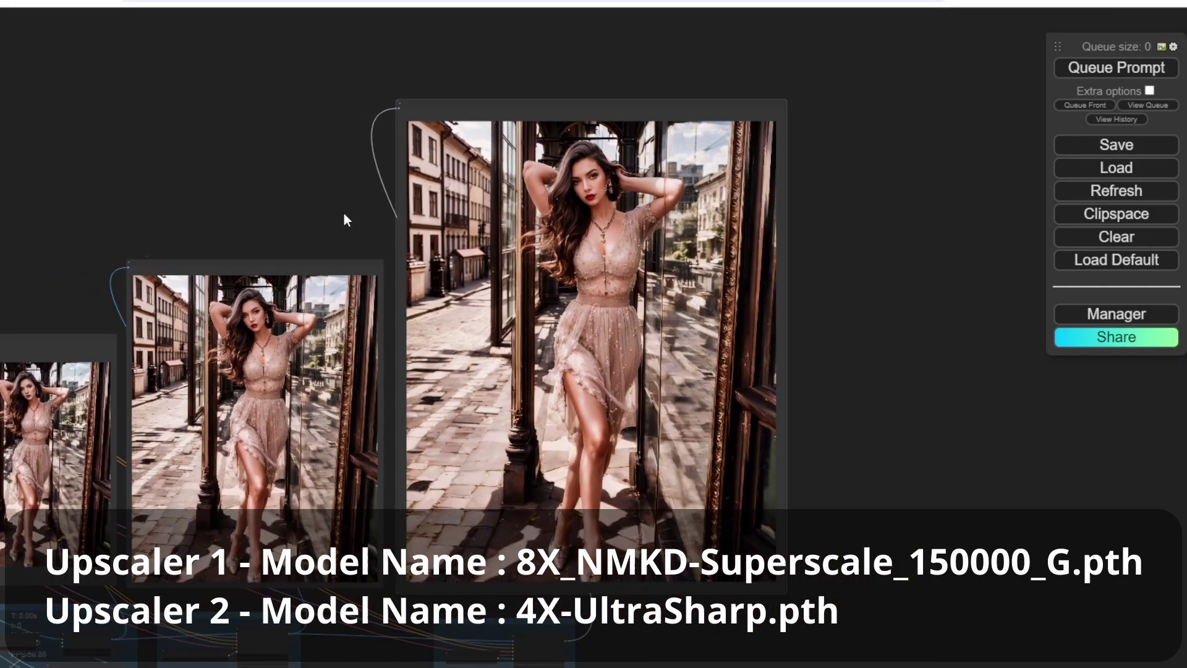
left_click_drag(345, 217, 611, 184)
scroll(609, 184, "down", 1)
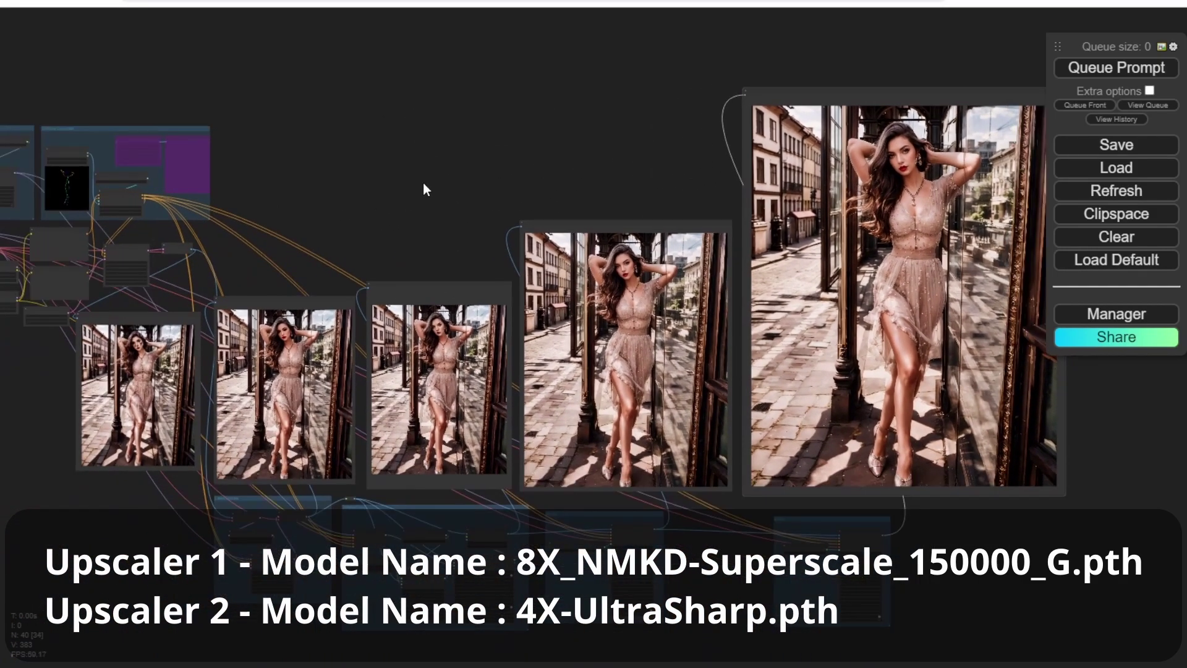
scroll(423, 183, "up", 1)
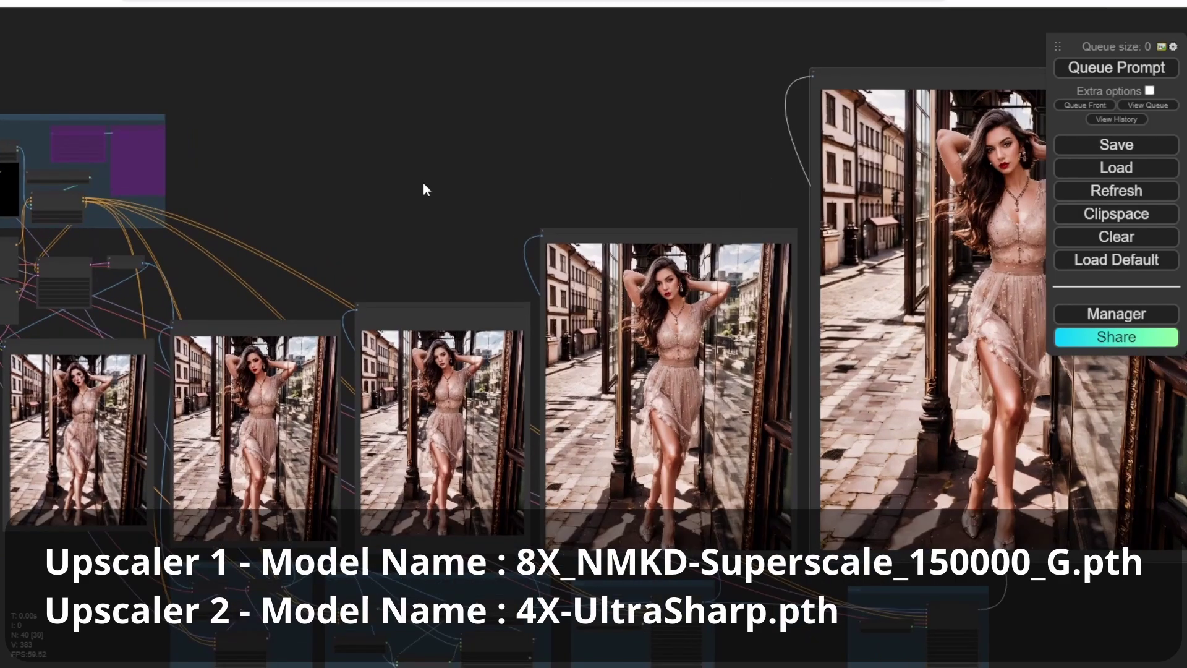
scroll(406, 196, "down", 1)
left_click_drag(405, 196, 604, 150)
scroll(484, 191, "up", 3)
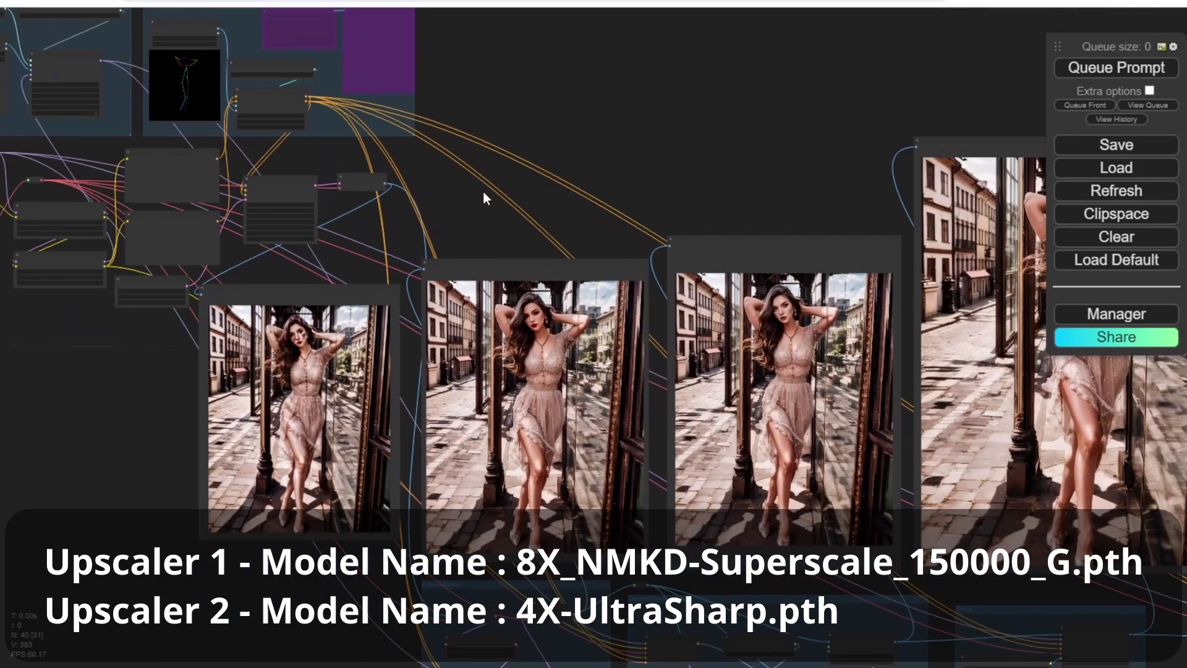
scroll(483, 194, "up", 4)
left_click_drag(466, 231, 592, 50)
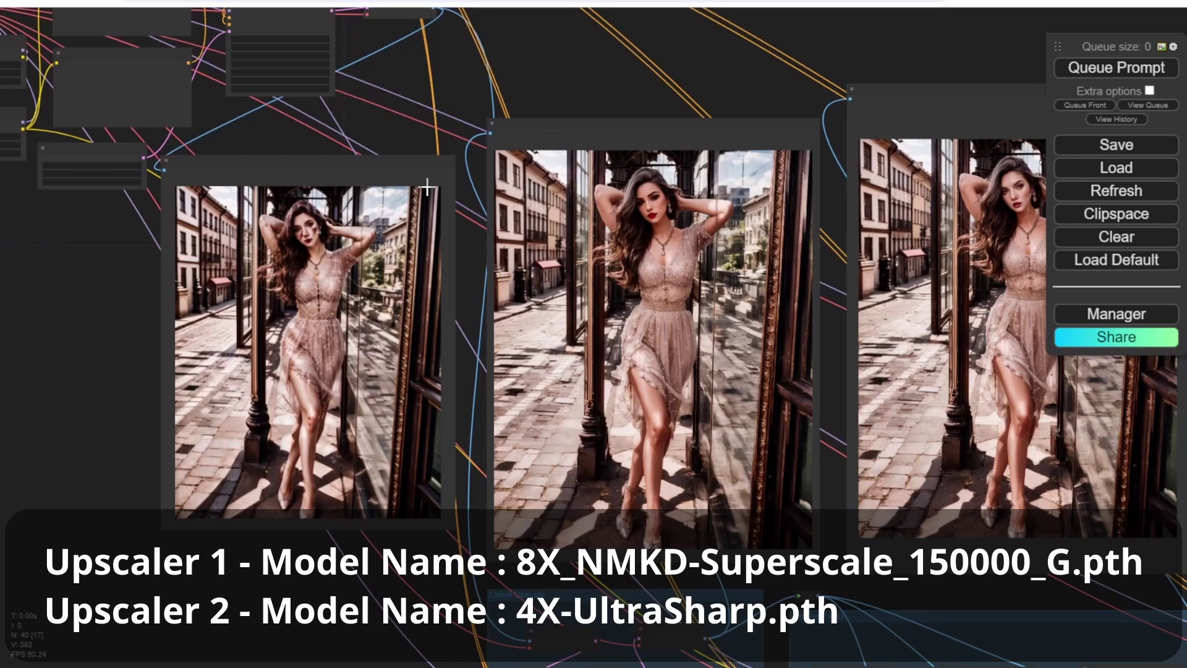
scroll(413, 284, "down", 1)
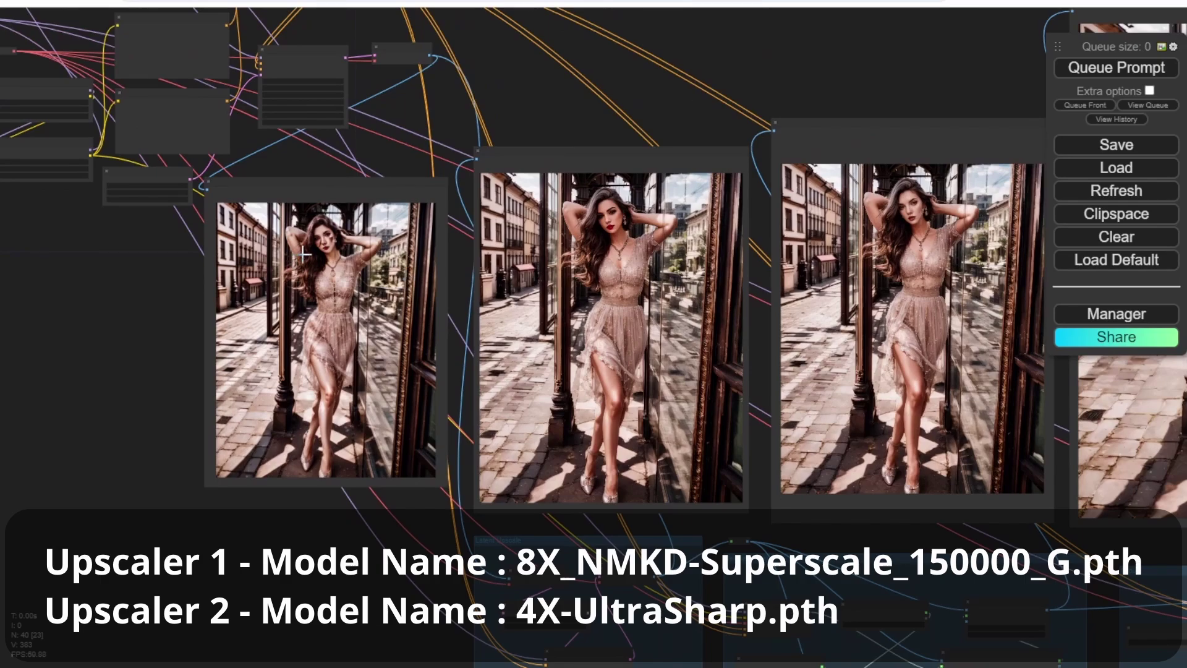
left_click_drag(124, 262, 495, 431)
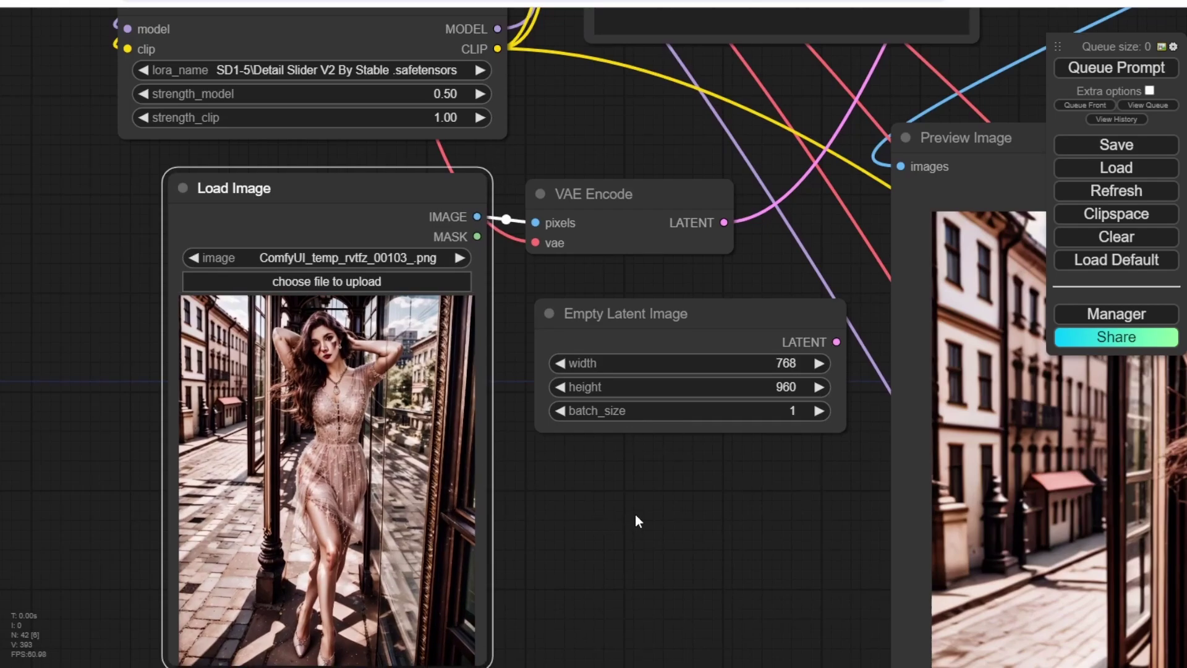
- Queue the img2img workflow on the street-doorway portrait with a freshly randomized KSampler seed
left_click_drag(636, 522, 541, 575)
scroll(609, 506, "down", 6)
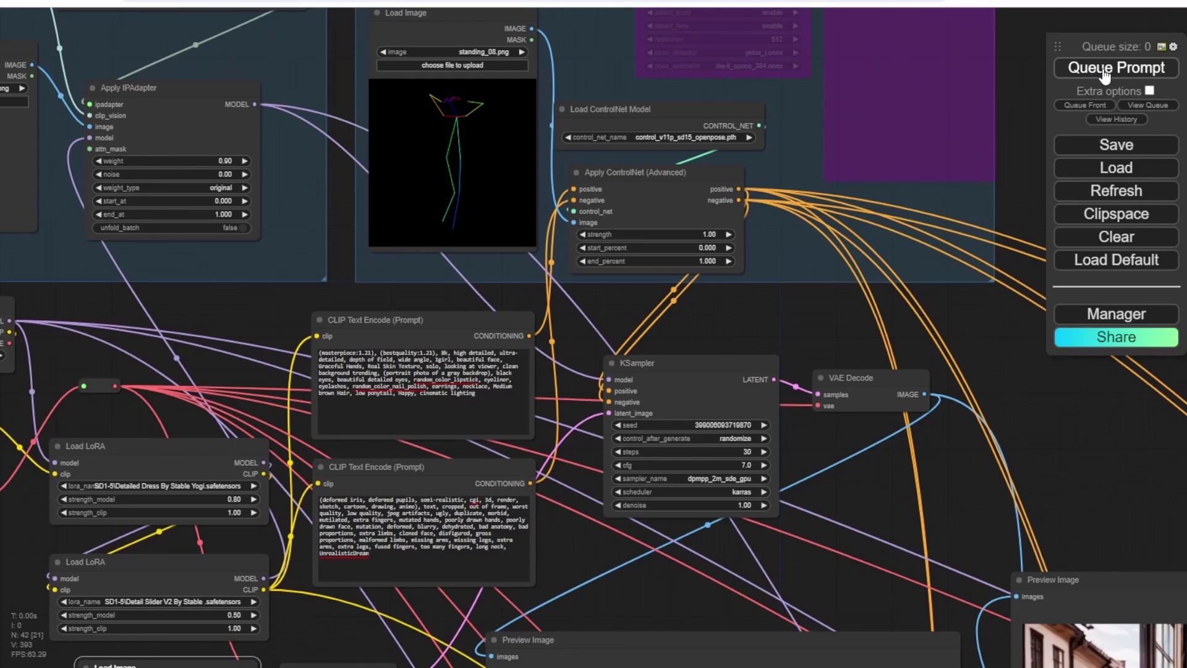
left_click(1105, 71)
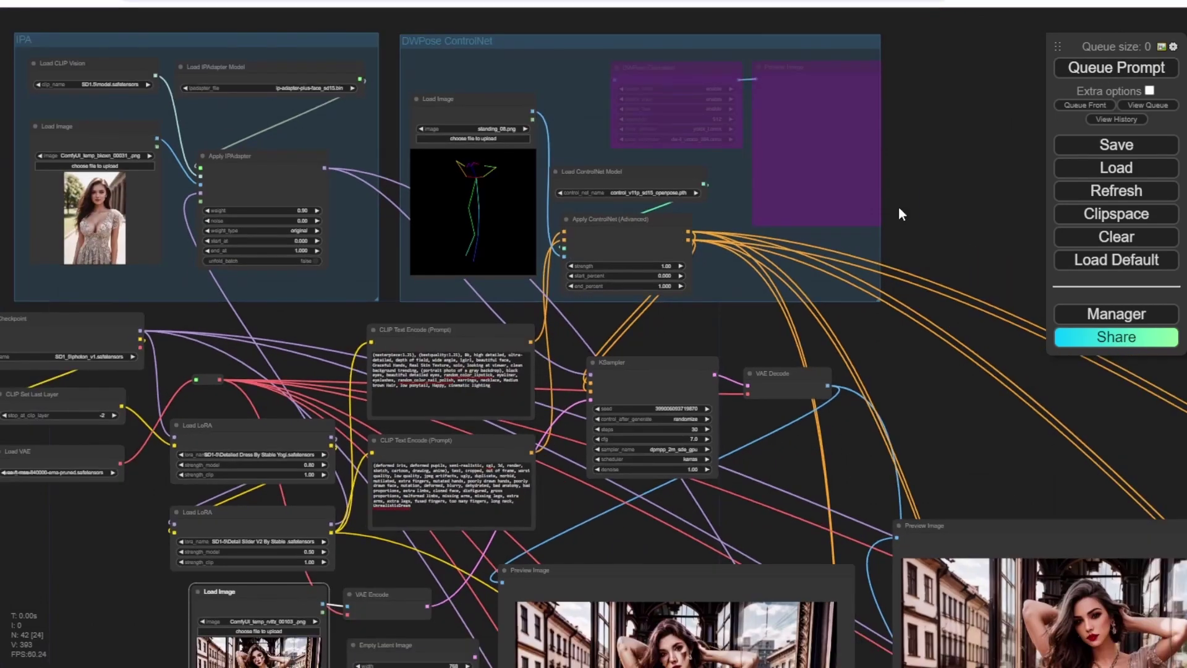
left_click(1126, 68)
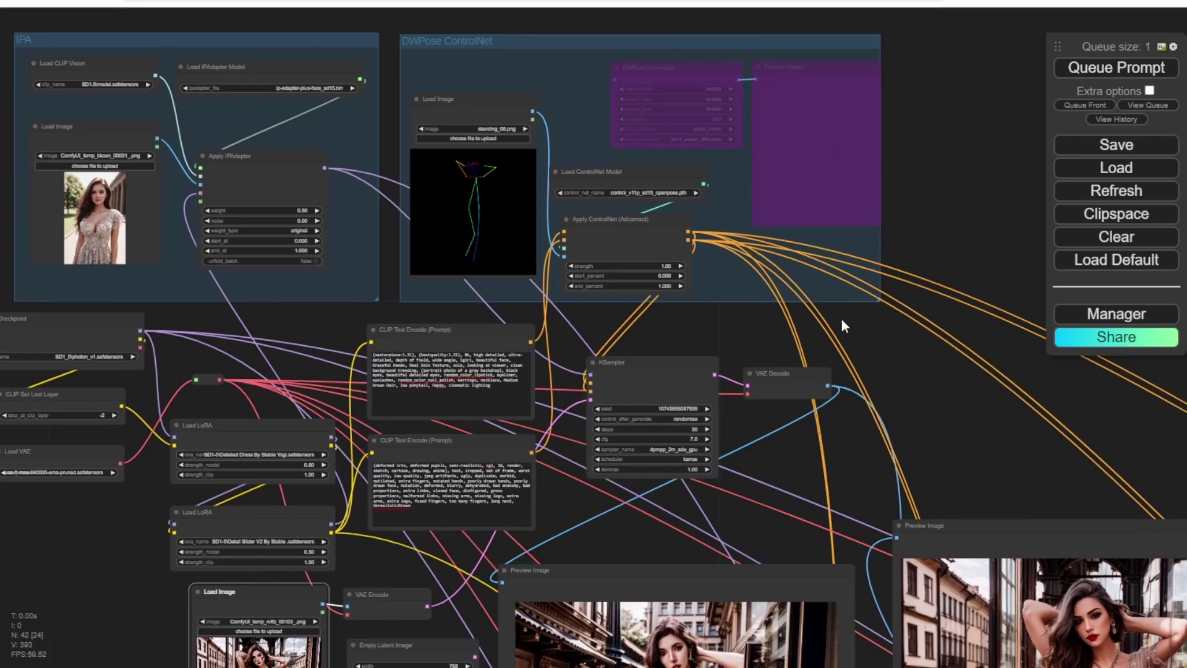
- Pan and zoom the canvas to inspect the new lace-dress portraits in the preview nodes
left_click_drag(955, 410, 889, 114)
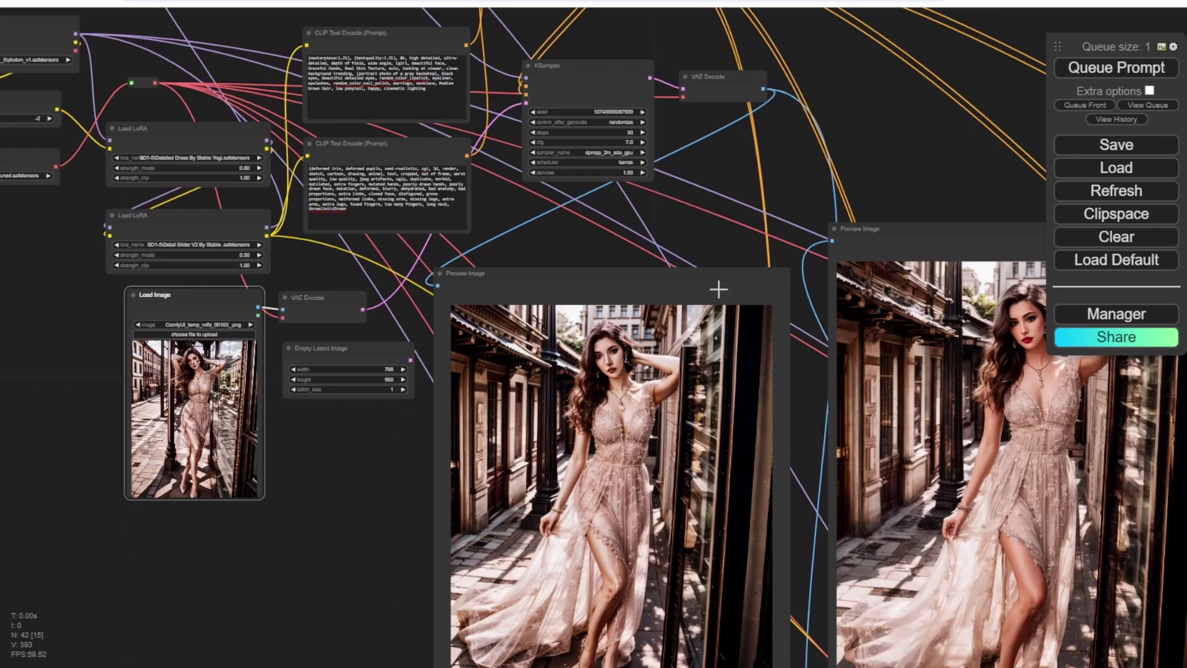
left_click_drag(714, 246, 623, 132)
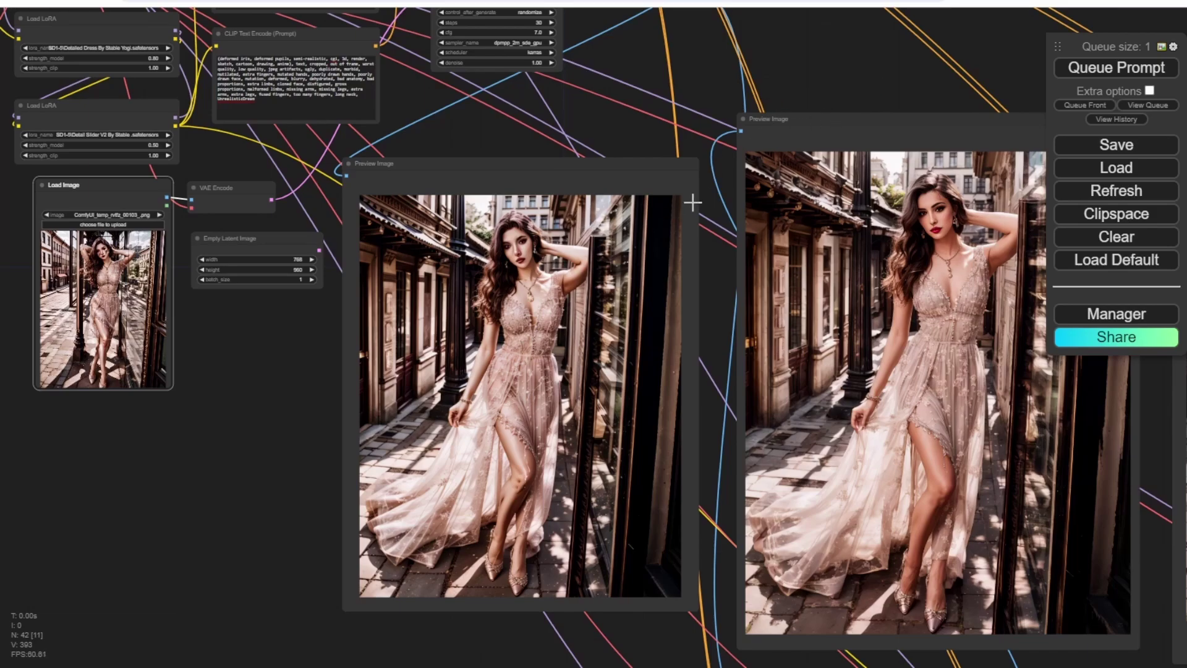
scroll(687, 210, "up", 3)
left_click_drag(723, 298, 429, 219)
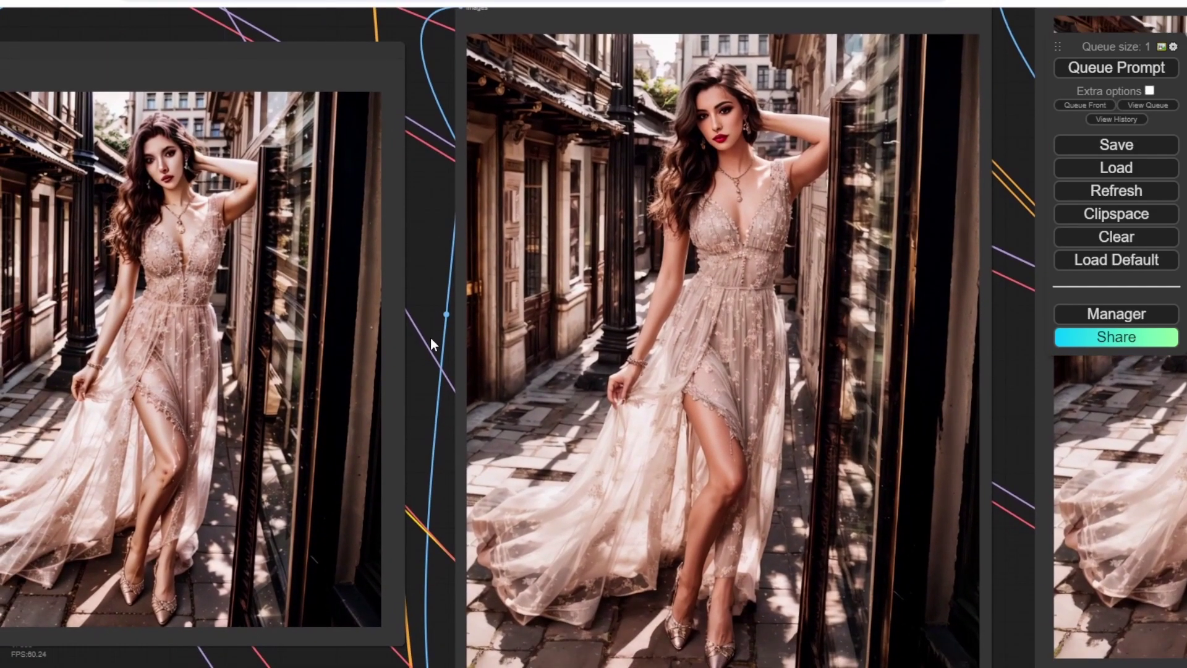
scroll(429, 338, "down", 3)
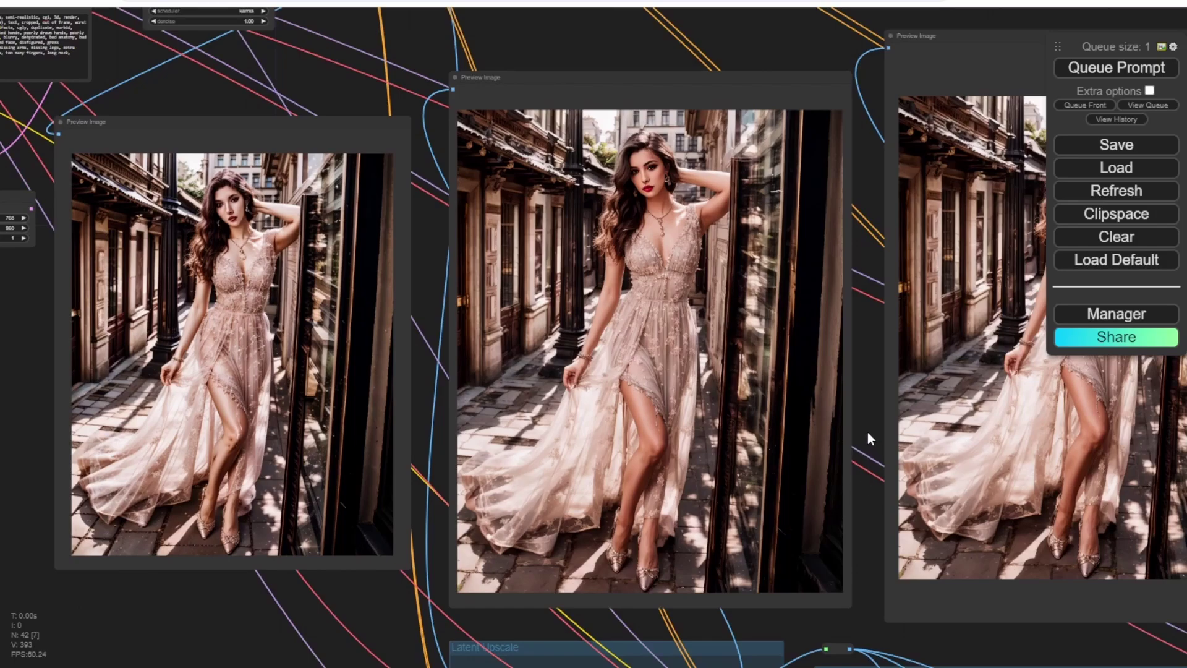
scroll(867, 431, "up", 2)
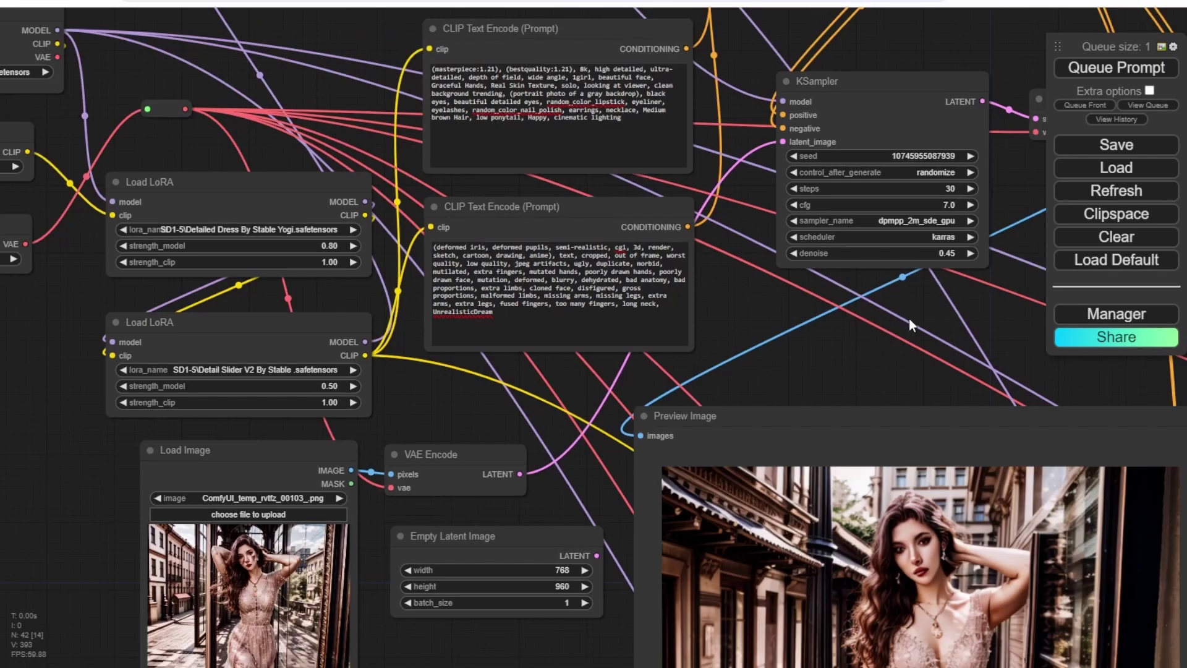
left_click_drag(909, 318, 591, 354)
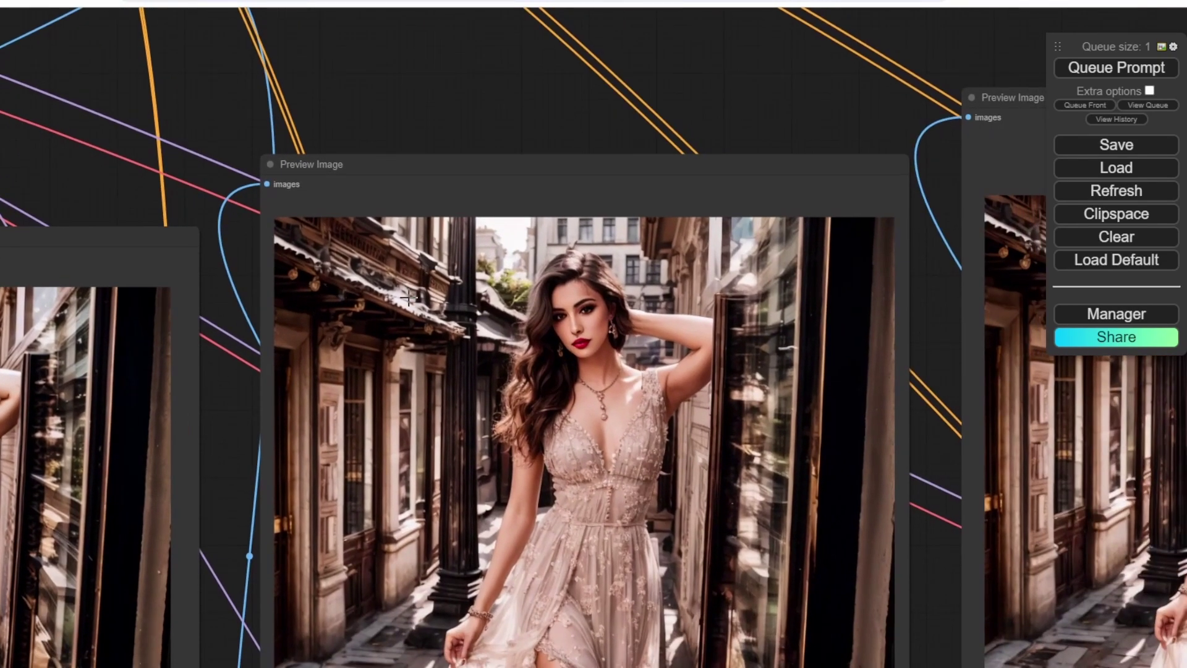
scroll(405, 291, "down", 3)
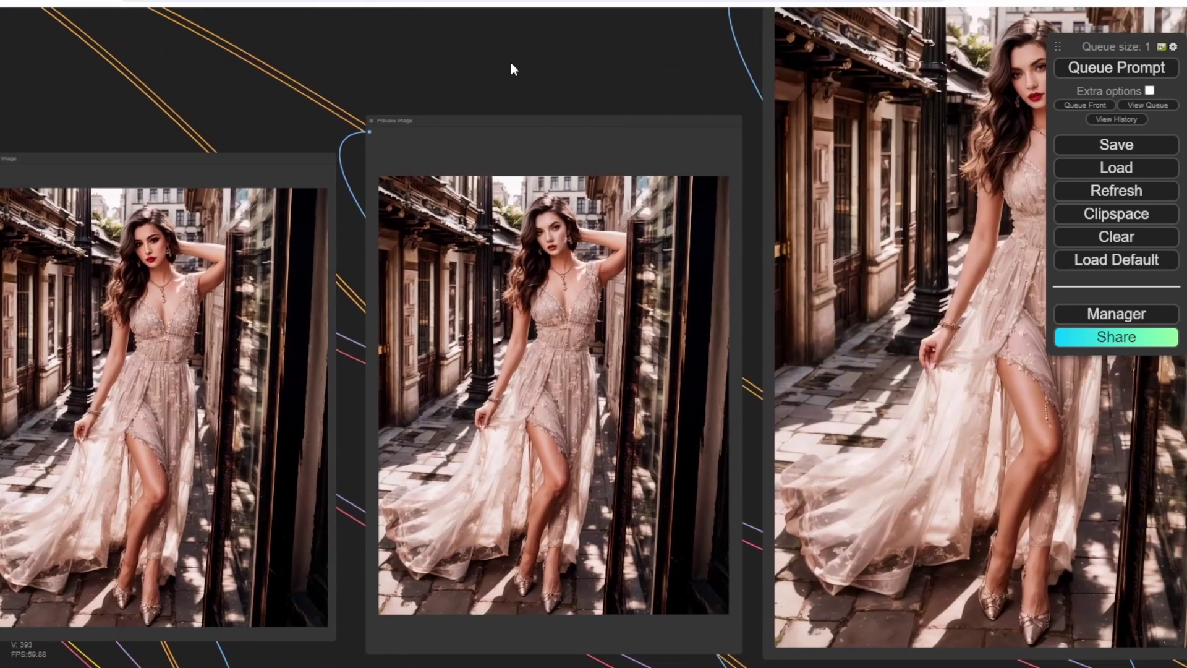
scroll(488, 68, "down", 4)
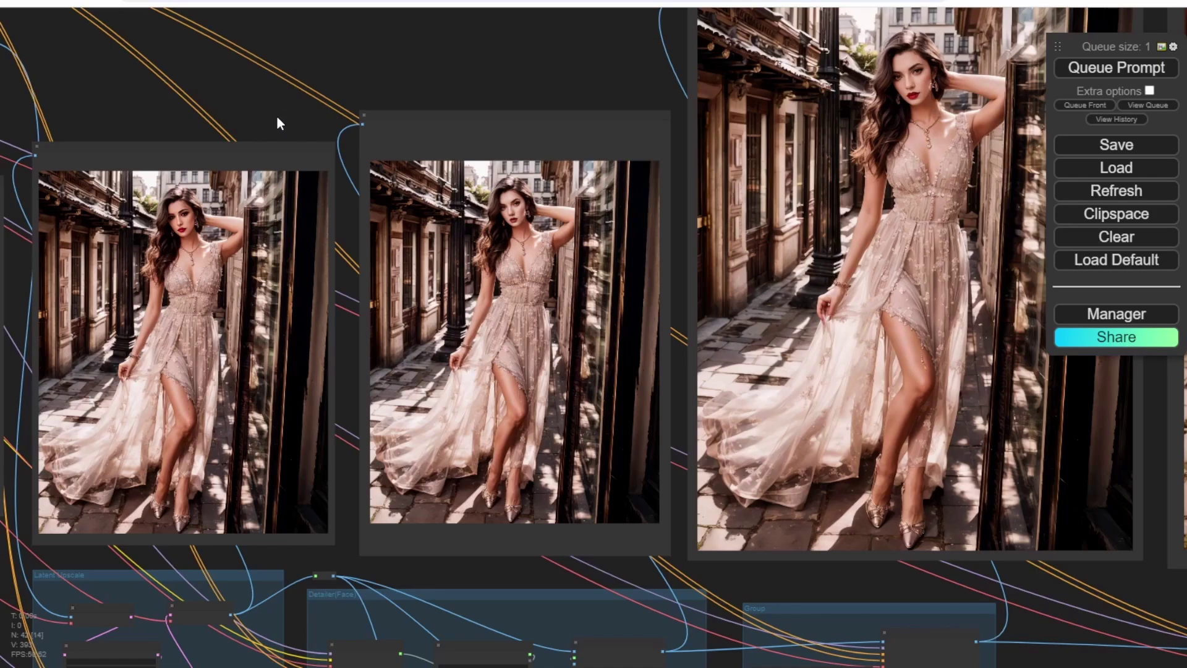
- Pan across to the upscaler outputs to check the final large flowing-gown portrait
left_click_drag(273, 110, 707, 98)
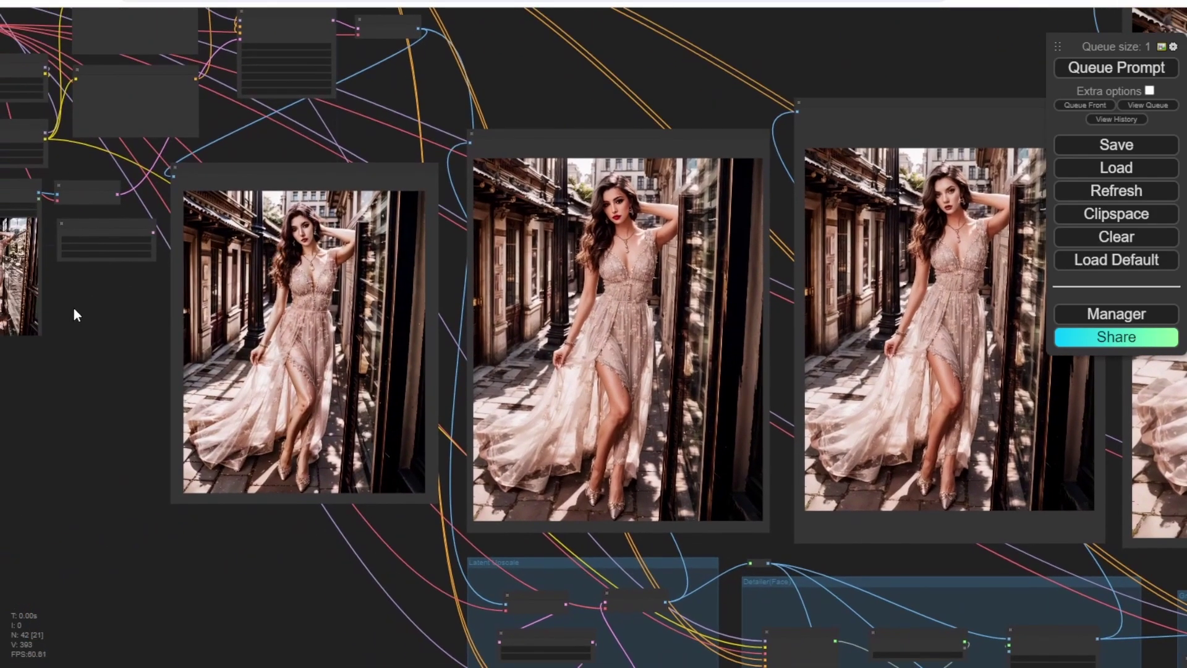
left_click_drag(75, 315, 271, 327)
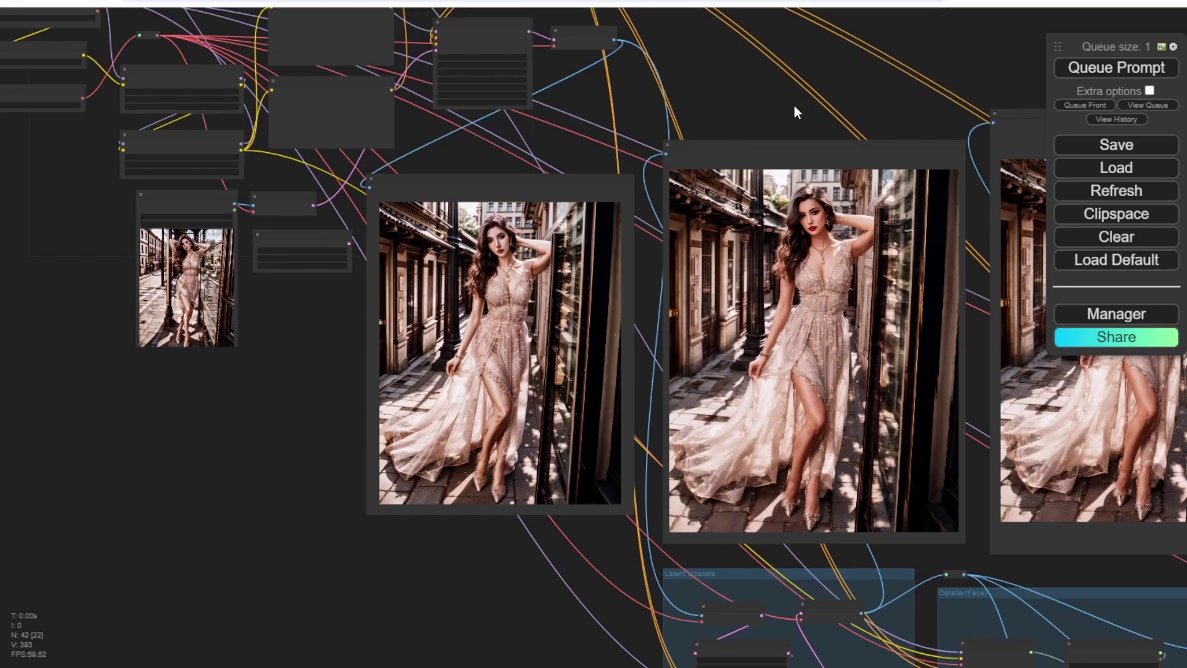
left_click_drag(794, 105, 429, 153)
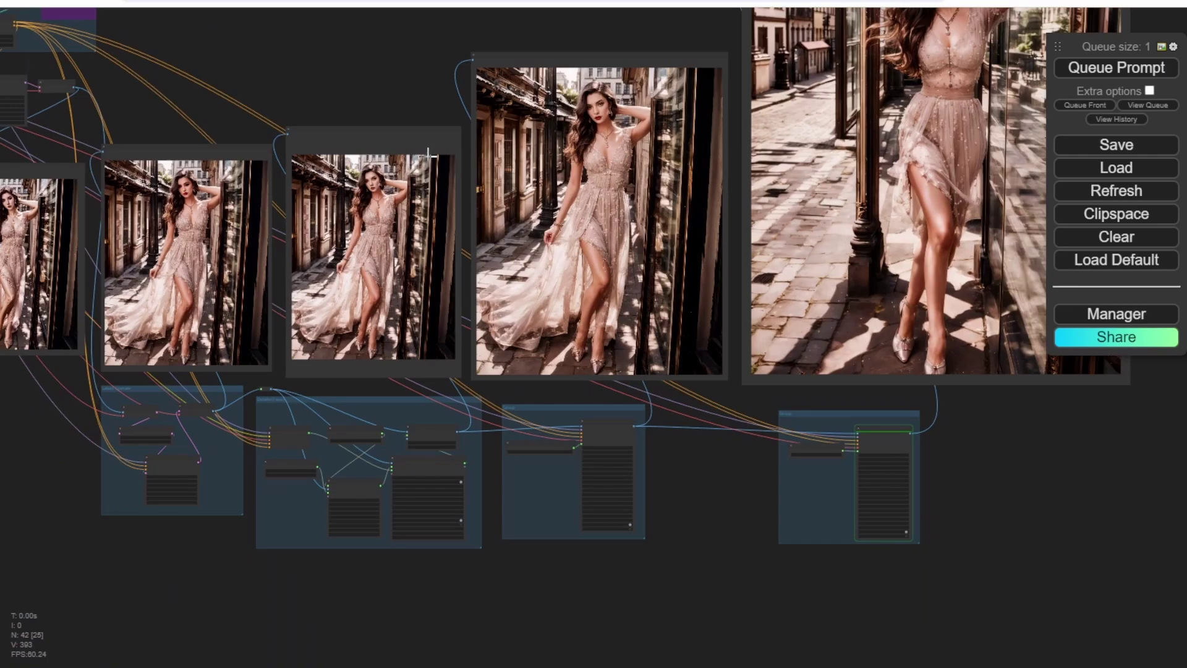
left_click_drag(504, 32, 344, 232)
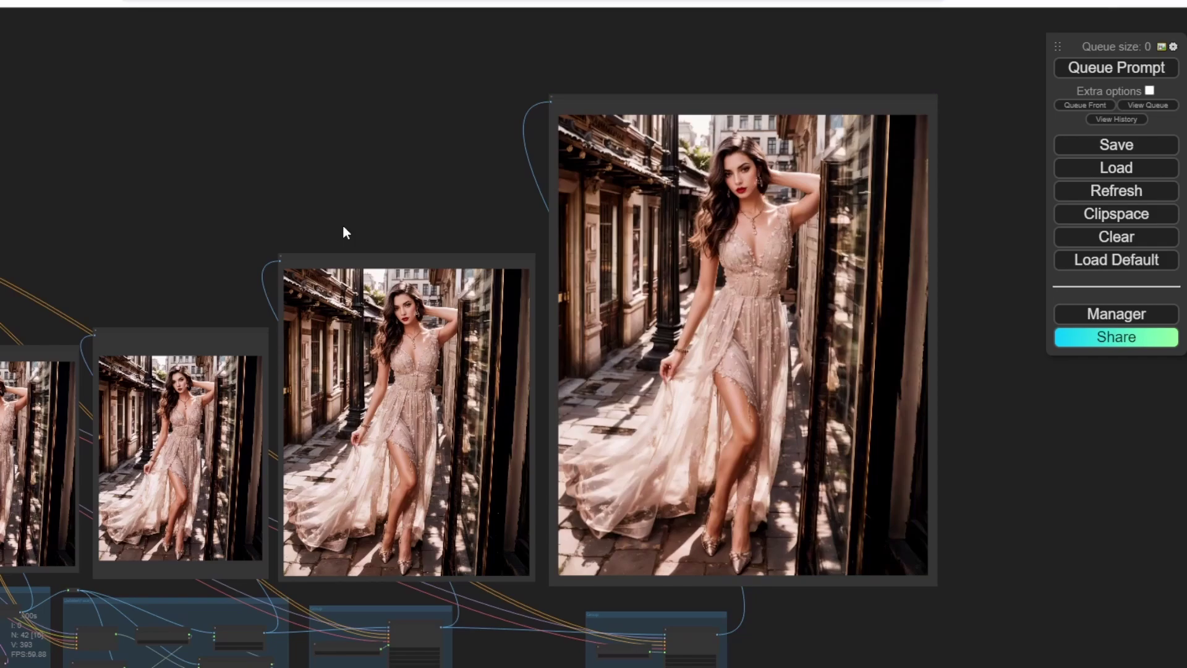
scroll(567, 215, "up", 8)
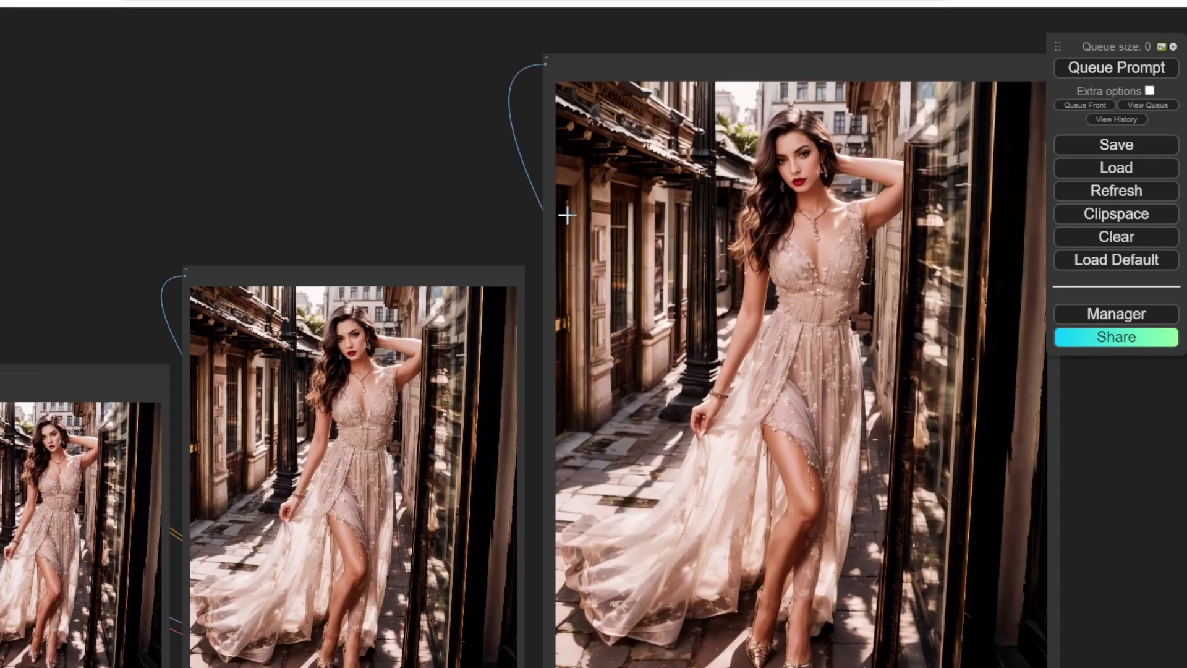
scroll(556, 212, "down", 2)
left_click_drag(527, 222, 97, 227)
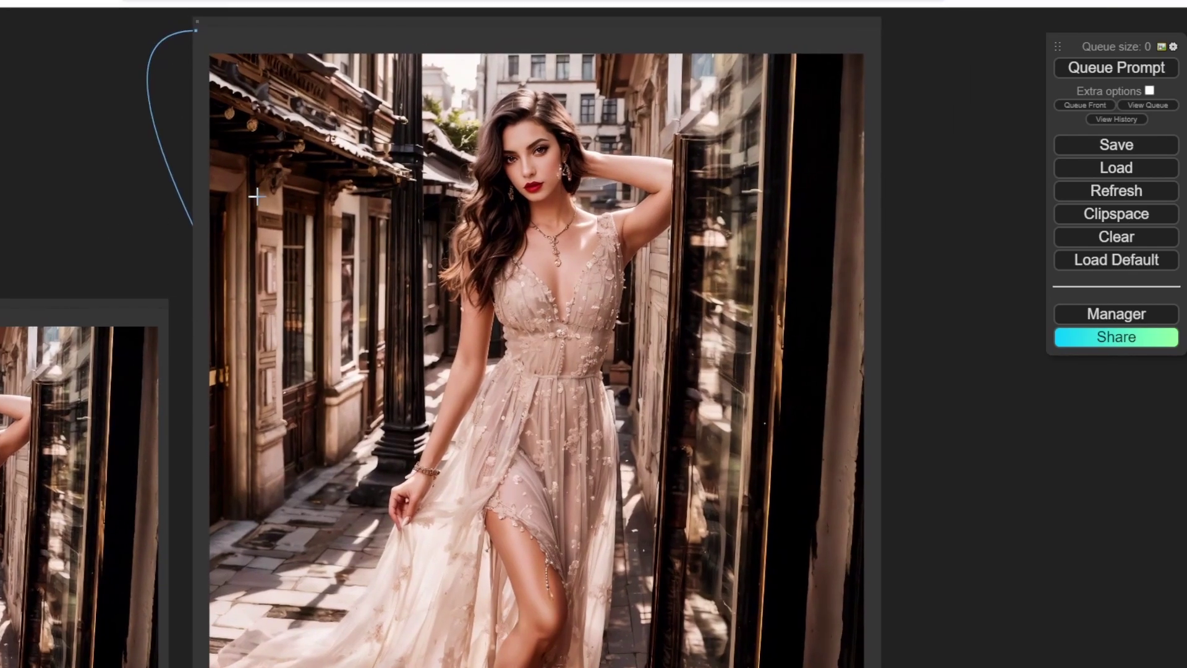